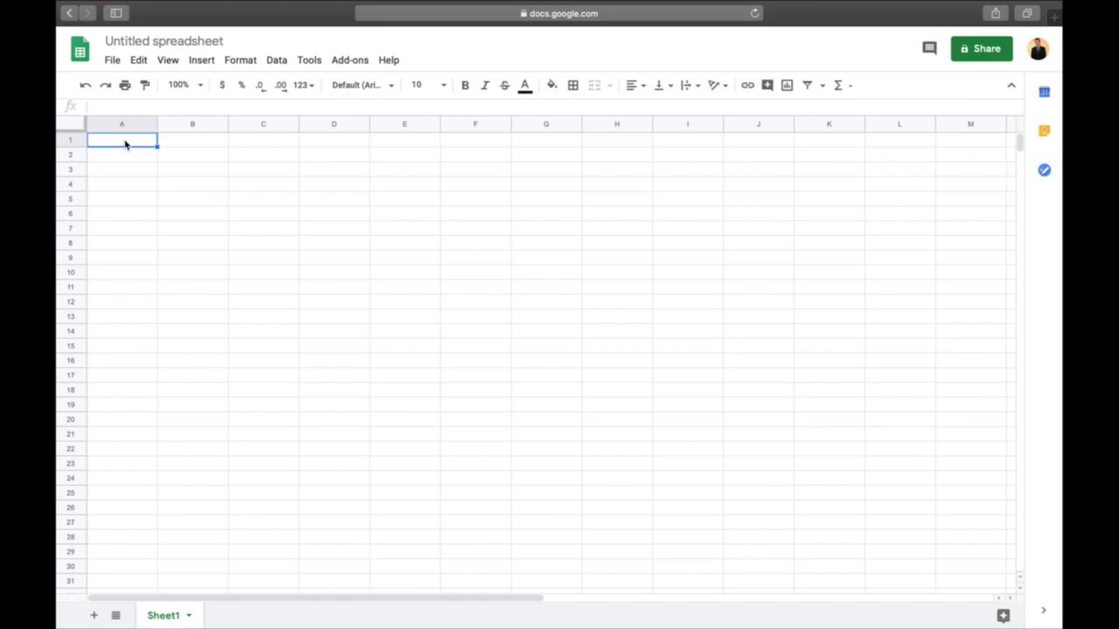
# - Enter the header "Date" in A1 and the first date, 7-1-2020, in A4
pyautogui.write('Date')
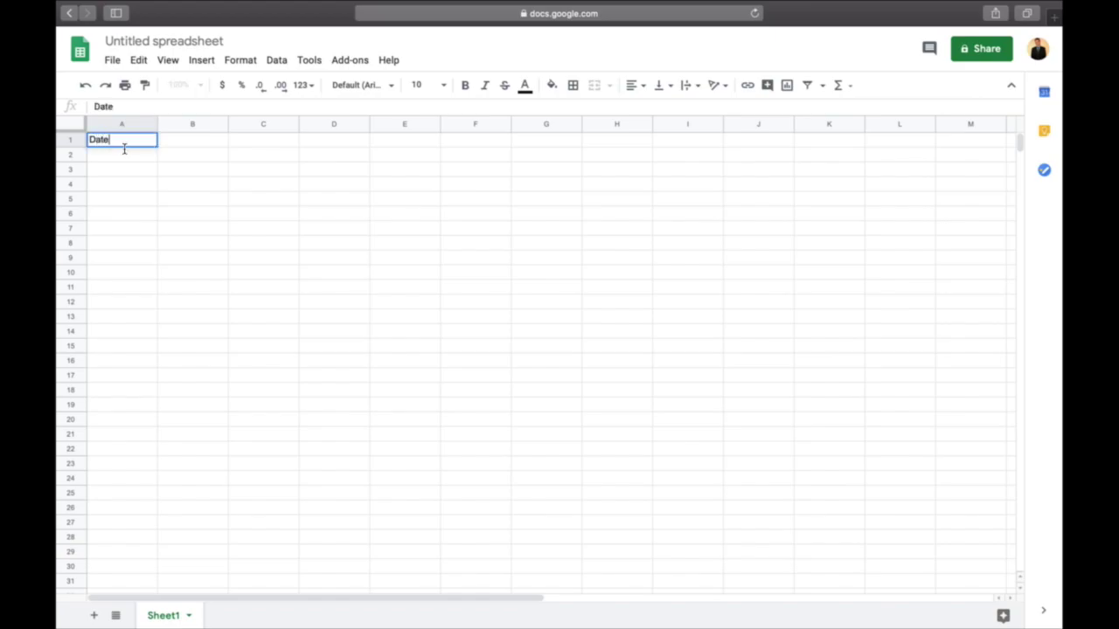
pyautogui.press('Return')
pyautogui.press('Down')
pyautogui.press('Down')
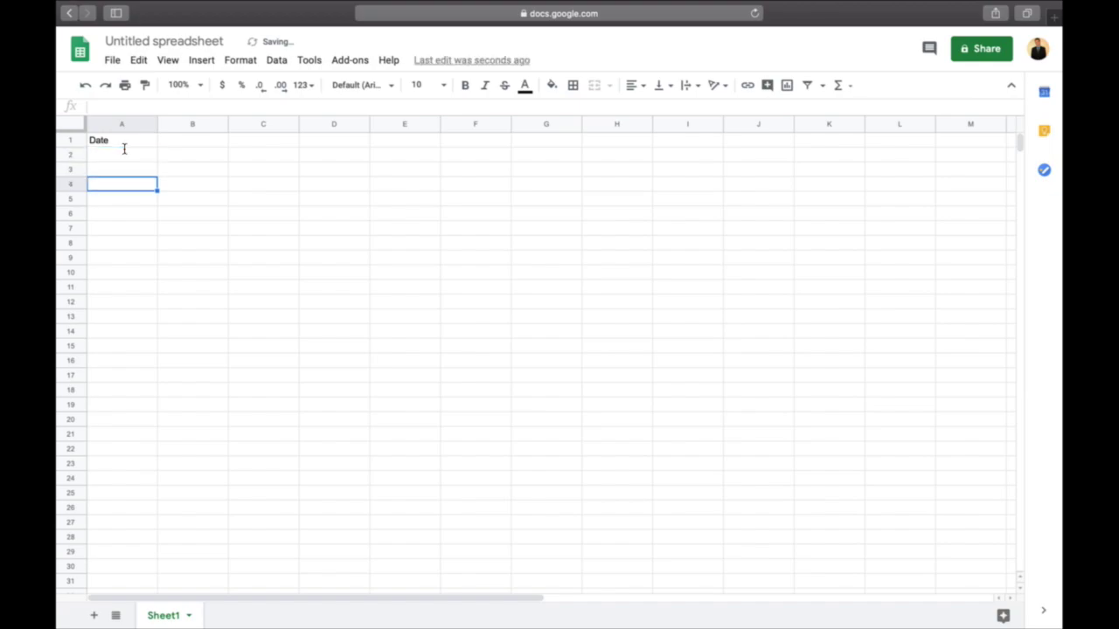
pyautogui.write('7-1-2020')
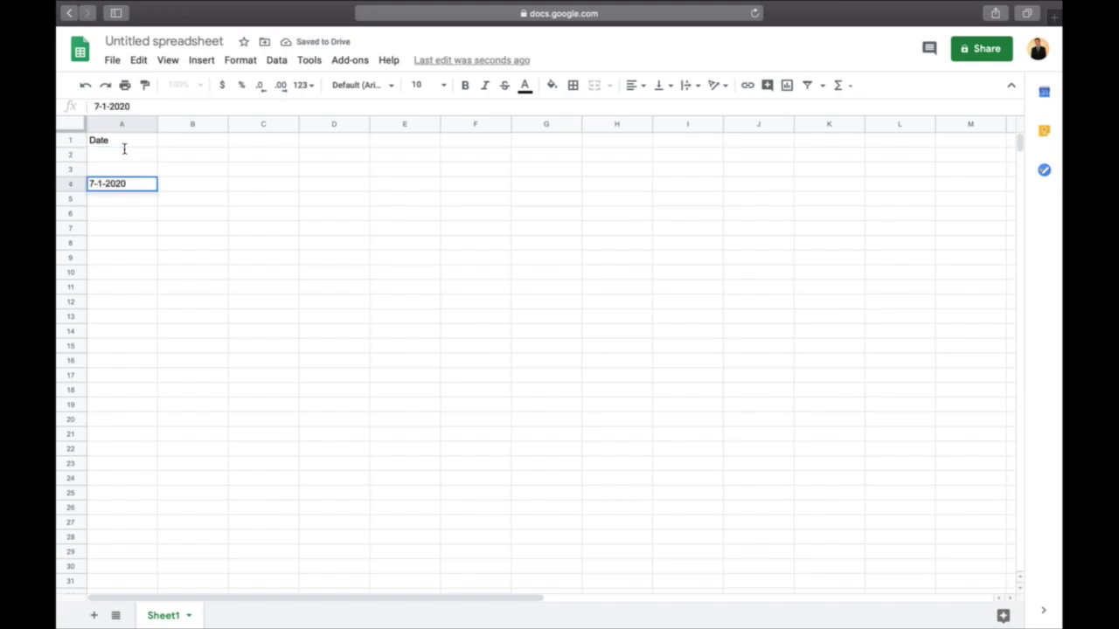
pyautogui.press('Return')
# - Enter the header "Store" in B1 and the store name "Goodwill" in B4
pyautogui.press('Right')
pyautogui.press('Right')
pyautogui.press('Up')
pyautogui.press('Up')
pyautogui.press('Left')
pyautogui.press('Up')
pyautogui.press('Up')
pyautogui.write('S')
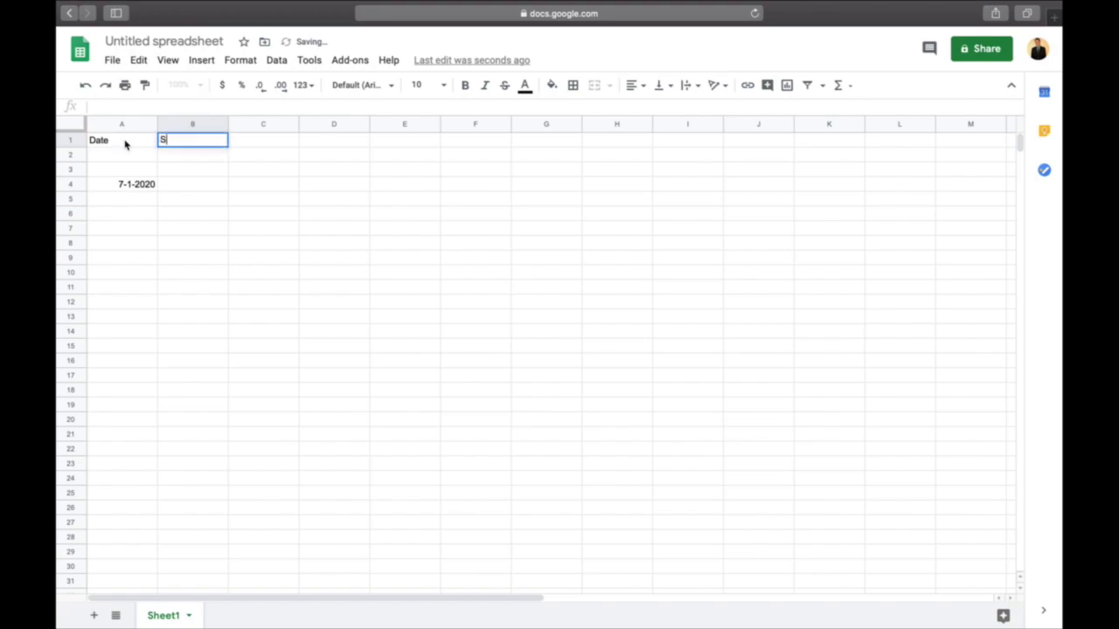
pyautogui.write('tore')
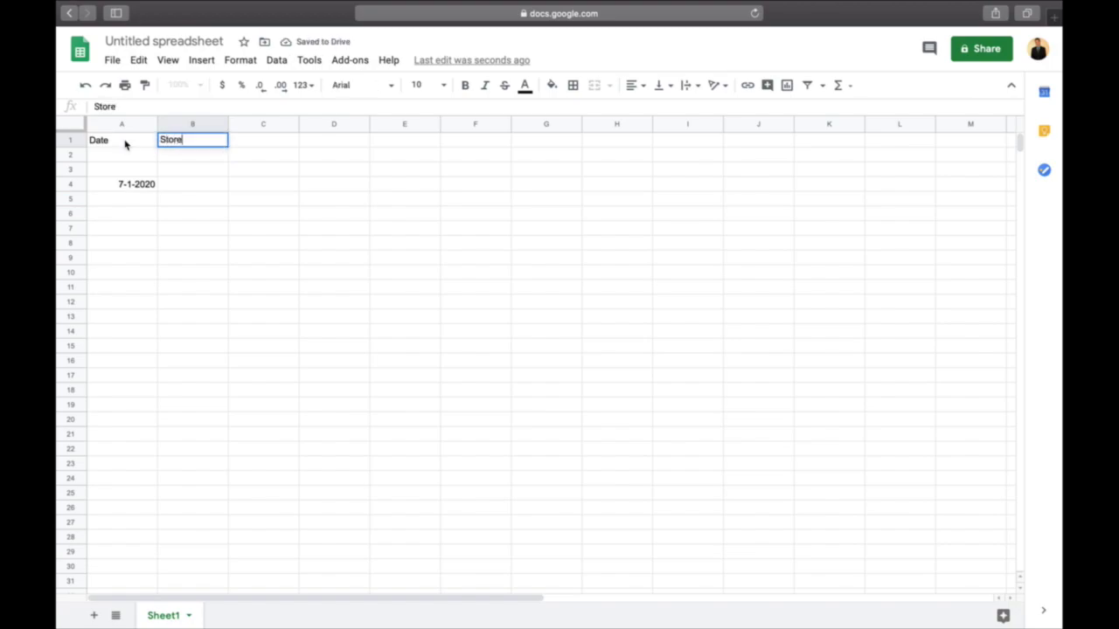
pyautogui.press('Return')
pyautogui.press('Down')
pyautogui.press('Down')
pyautogui.write('Goodwill')
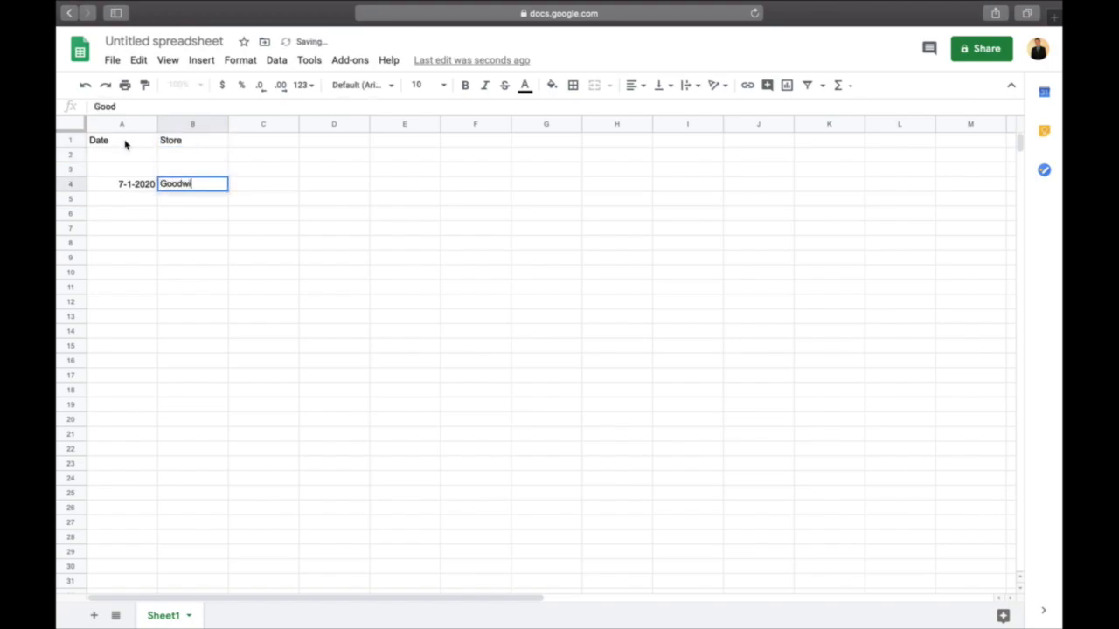
pyautogui.press('Return')
# - Add the headers "Item" in C1 and "Price Paid" in D1
pyautogui.press('Right')
pyautogui.press('Up')
pyautogui.press('Up')
pyautogui.press('Up')
pyautogui.press('Up')
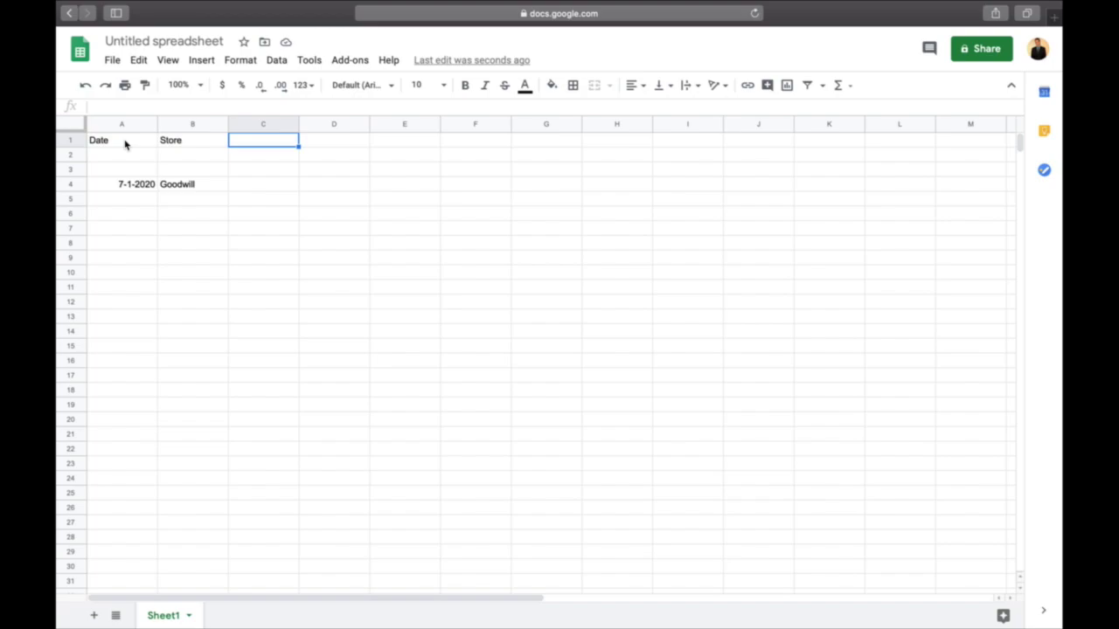
pyautogui.write('Item')
pyautogui.press('Return')
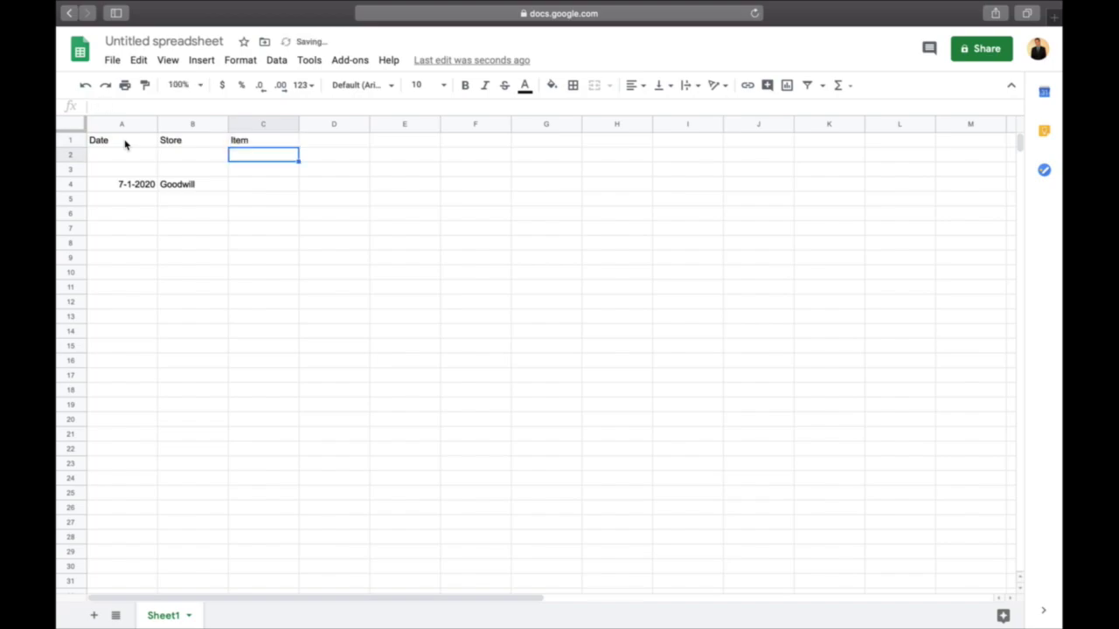
pyautogui.press('Up')
pyautogui.press('Right')
pyautogui.write('Price Paid')
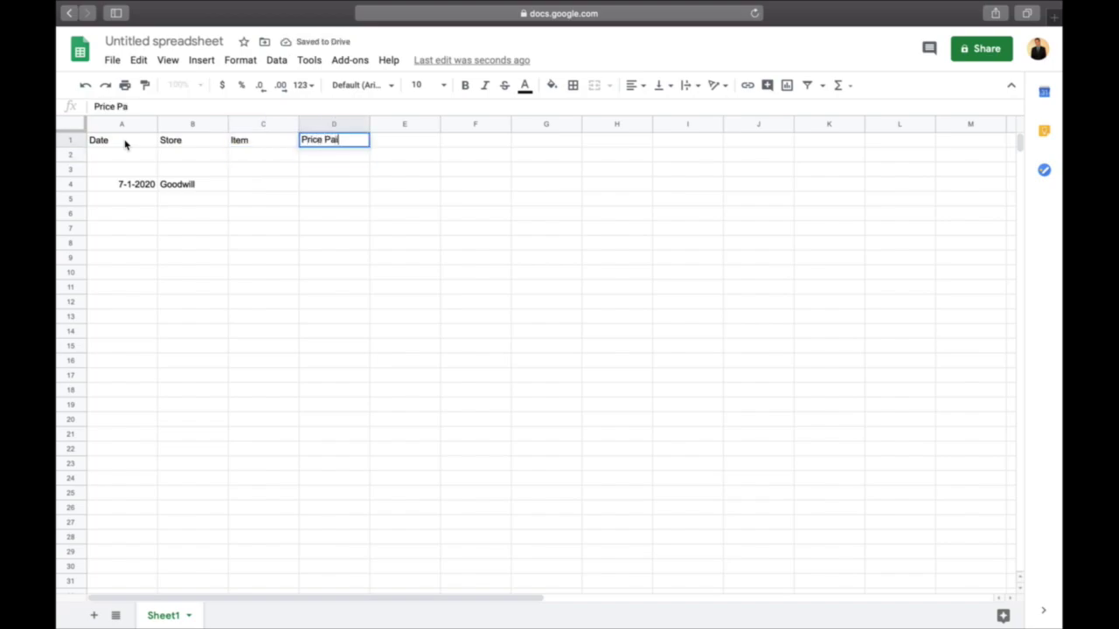
pyautogui.press('Return')
# - Fill the date series from A4 down to A24, running from 7-1-2020 to 7-21-2020
pyautogui.press('Left')
pyautogui.press('Left')
pyautogui.press('Down')
pyautogui.press('Down')
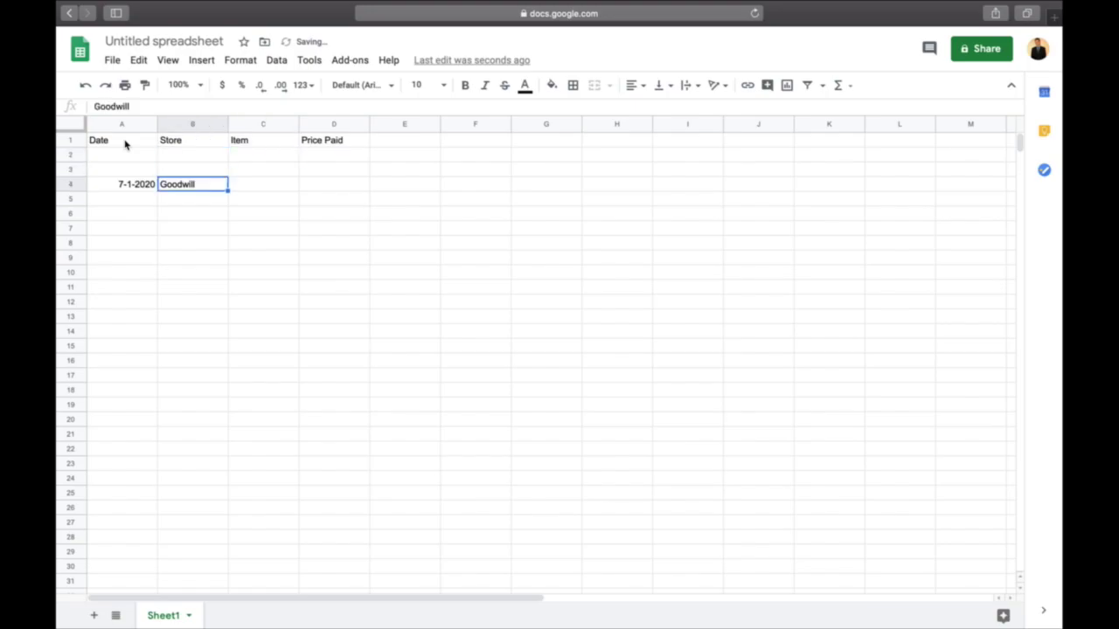
pyautogui.press('Left')
pyautogui.press('Right')
pyautogui.press('Left')
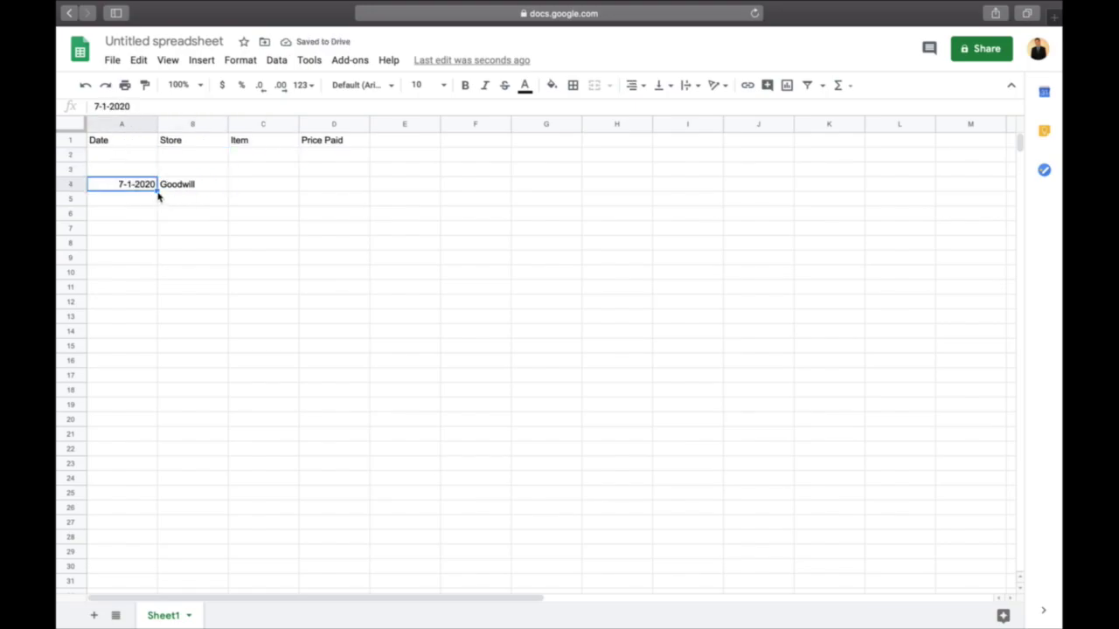
pyautogui.moveTo(156, 238); pyautogui.dragTo(149, 480)
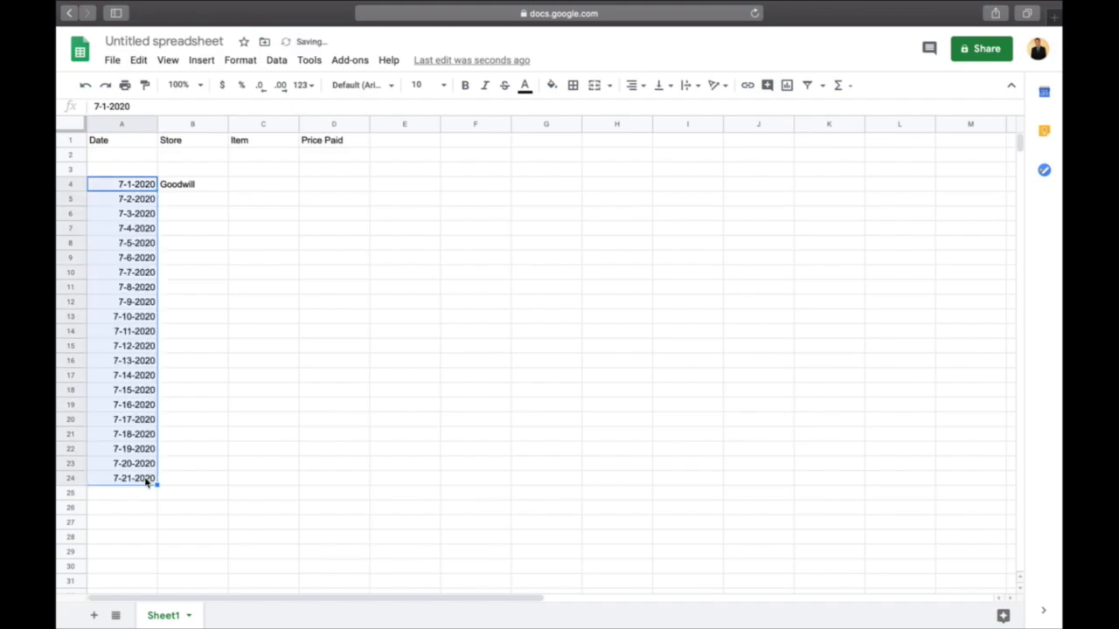
# - Delete the last date, 7-21-2020, from A24
pyautogui.click(134, 184)
pyautogui.press('Down')
pyautogui.press('Down')
pyautogui.press('Down')
pyautogui.press('Down')
pyautogui.press('Down')
pyautogui.press('Down')
pyautogui.press('Down')
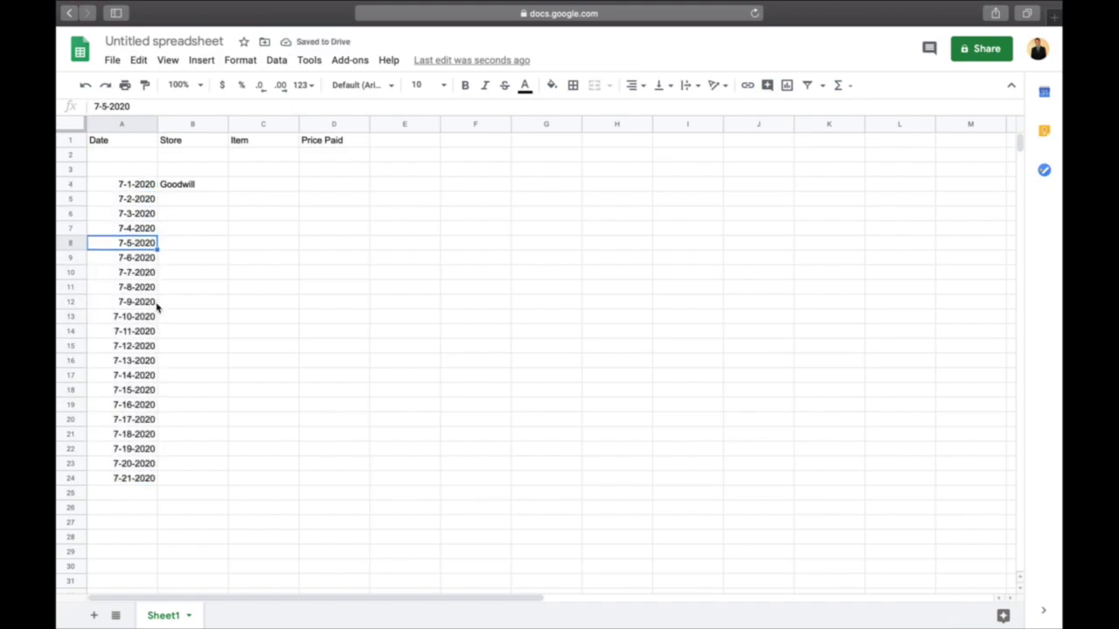
pyautogui.press('Down')
pyautogui.press('Down')
pyautogui.press('Down')
pyautogui.press('Down')
pyautogui.press('Down')
pyautogui.press('Down')
pyautogui.press('Down')
pyautogui.press('Down')
pyautogui.press('Down')
pyautogui.press('Down')
pyautogui.press('Down')
pyautogui.press('Down')
pyautogui.press('Down')
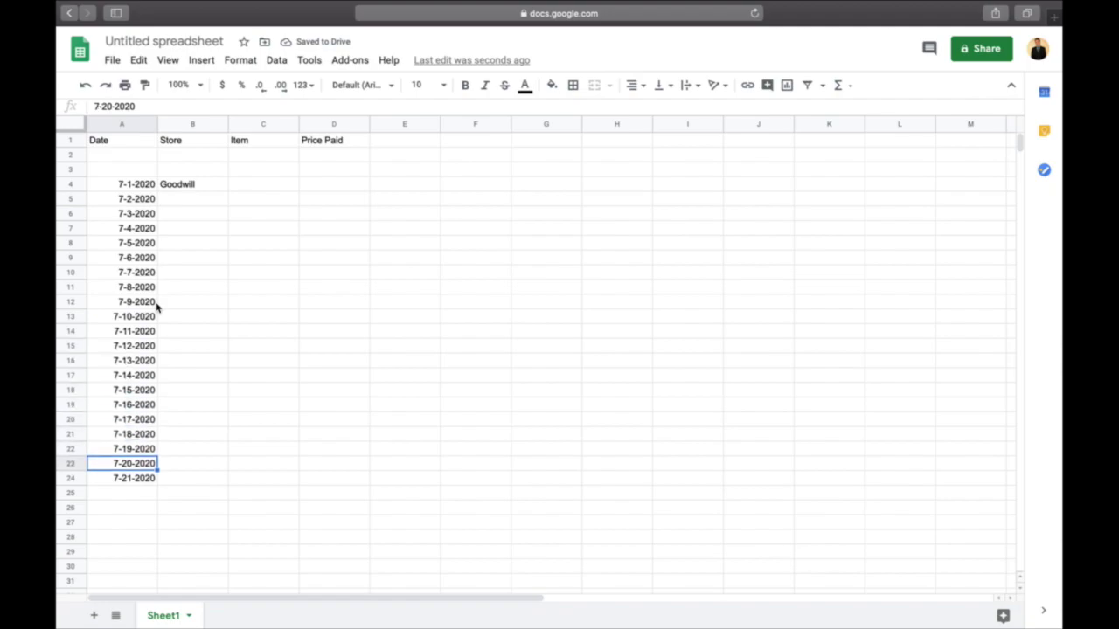
pyautogui.press('Delete')
# - Fill the store name "Goodwill" from B4 down to B23 alongside the dates
pyautogui.click(204, 231)
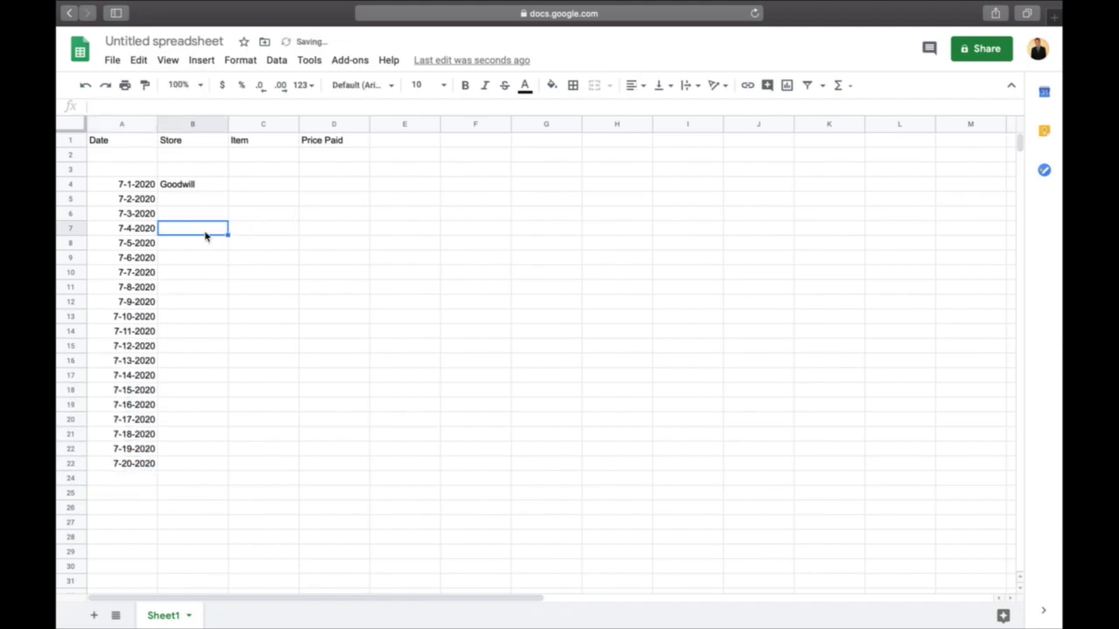
pyautogui.click(197, 187)
pyautogui.moveTo(226, 190); pyautogui.dragTo(224, 466)
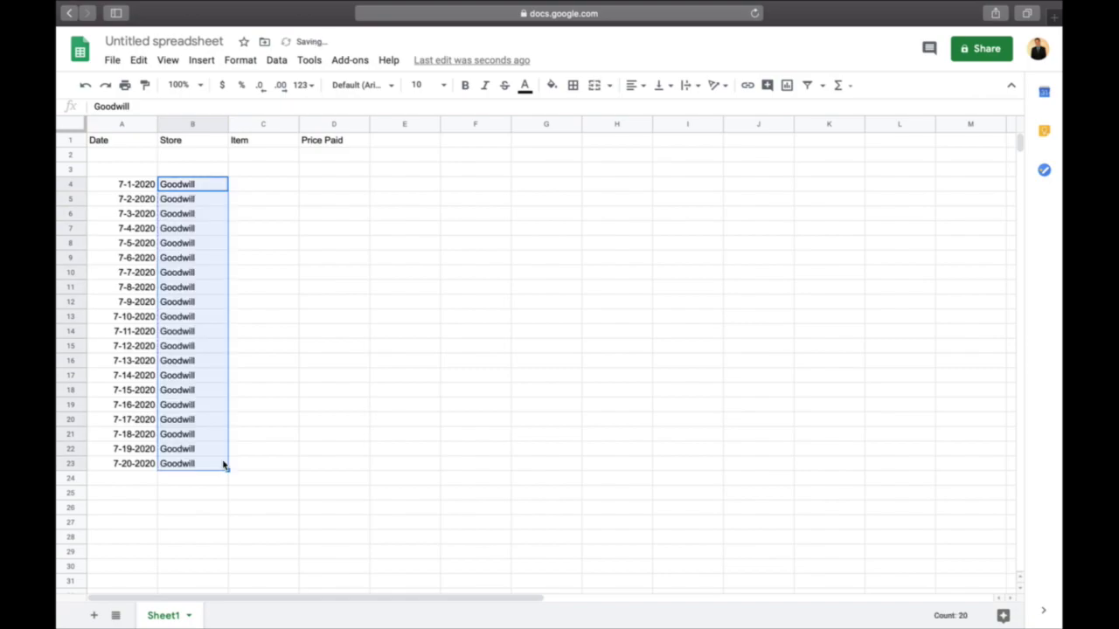
# - Insert one empty column between the Item and Price Paid columns
pyautogui.rightClick(321, 124)
pyautogui.click(371, 230)
pyautogui.click(260, 157)
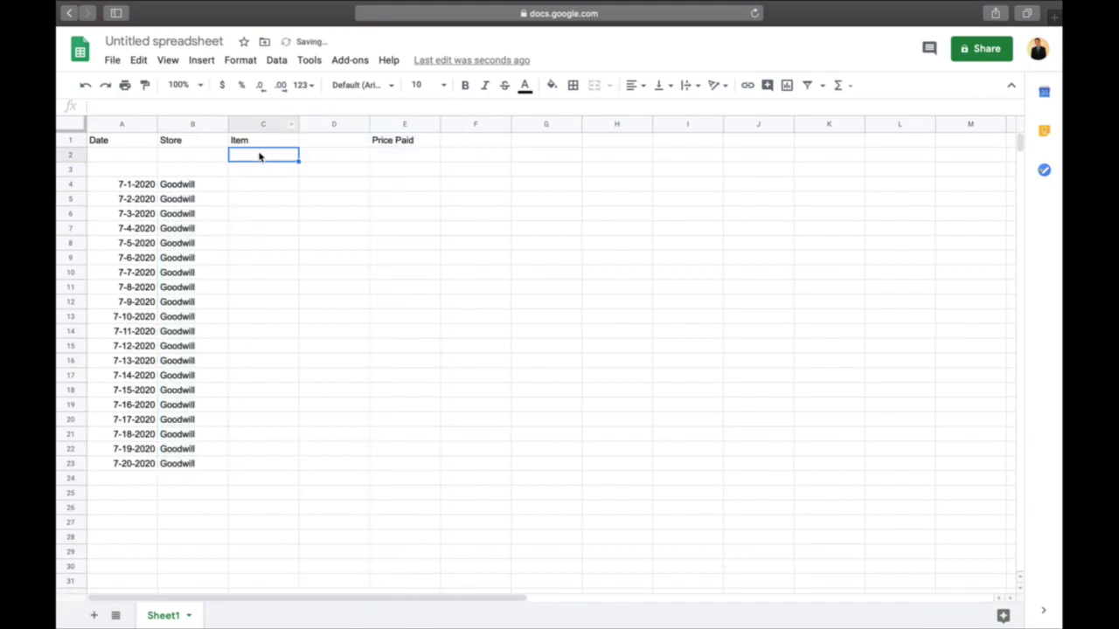
# - Enter the item "Gap Dress Red XL" in C4 and widen the Item column to about twice its width
pyautogui.click(250, 185)
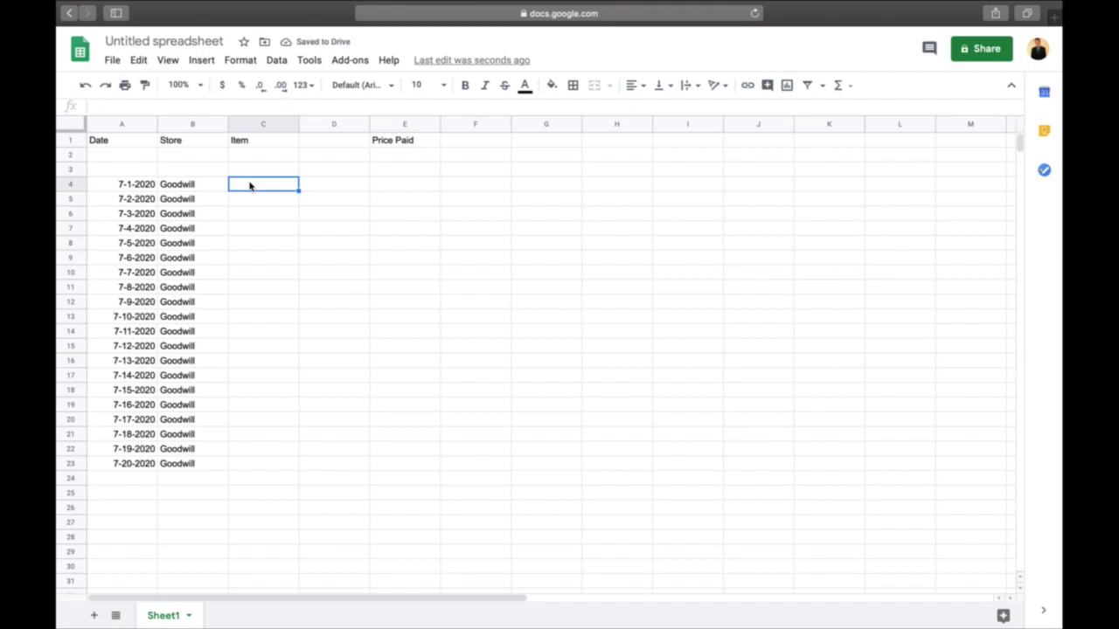
pyautogui.write('Dr')
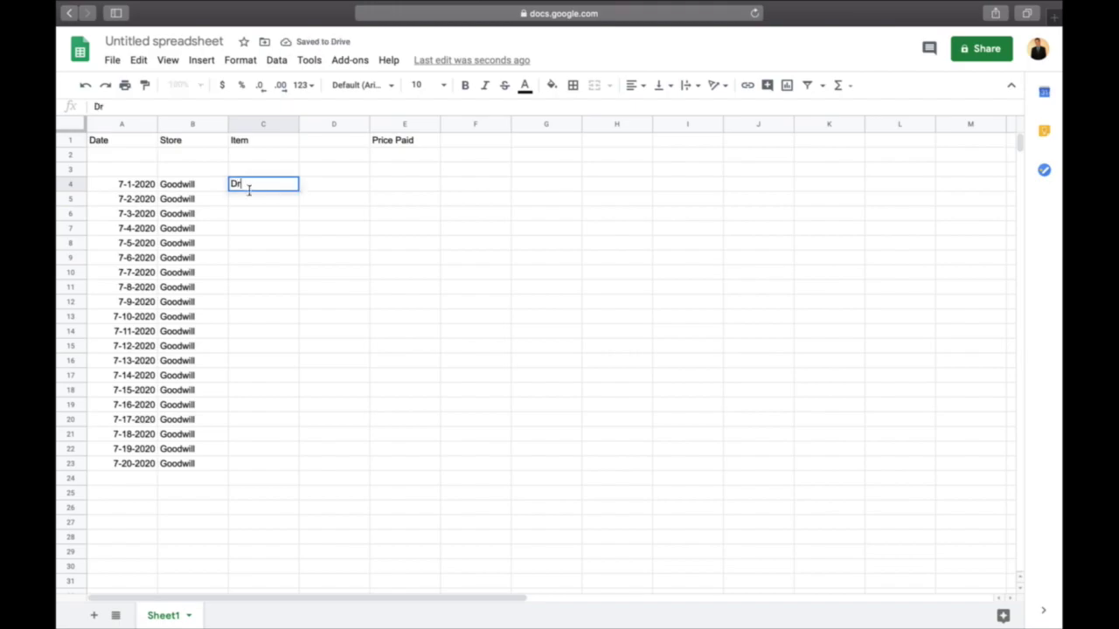
pyautogui.write('ess')
pyautogui.press('Return')
pyautogui.click(249, 190)
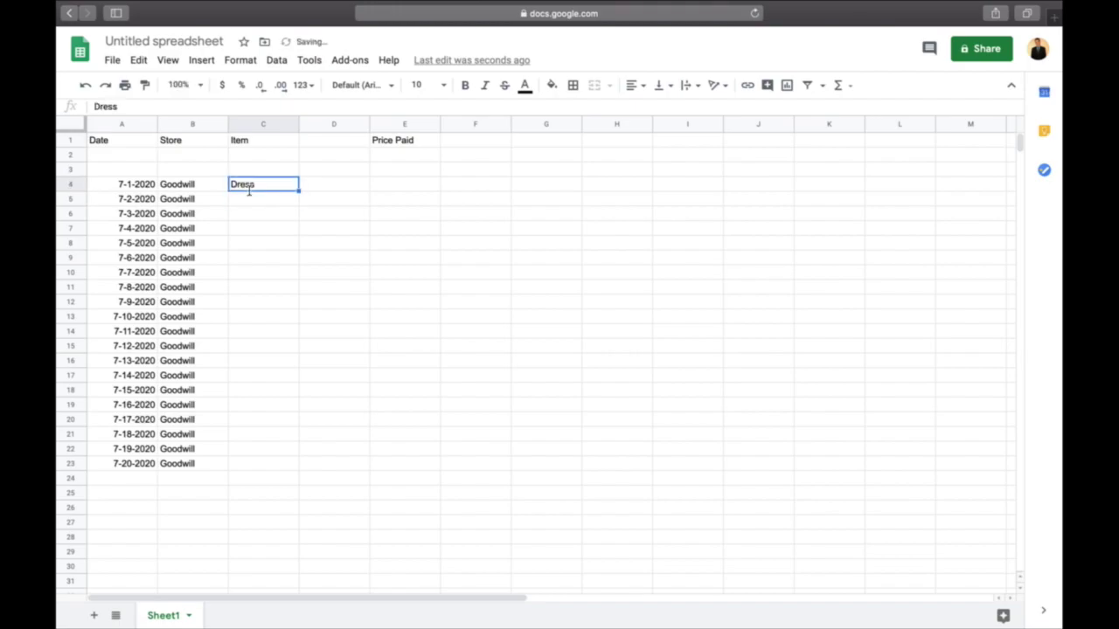
pyautogui.write('Gap cR')
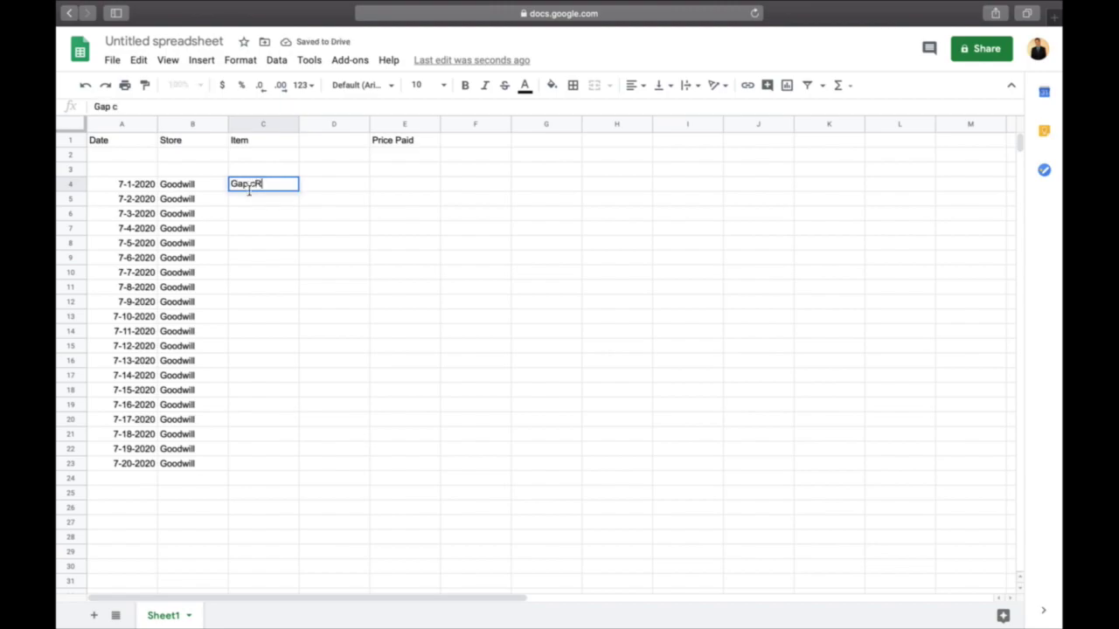
pyautogui.write('E')
pyautogui.press('BackSpace')
pyautogui.press('BackSpace')
pyautogui.press('BackSpace')
pyautogui.write('Dress Re')
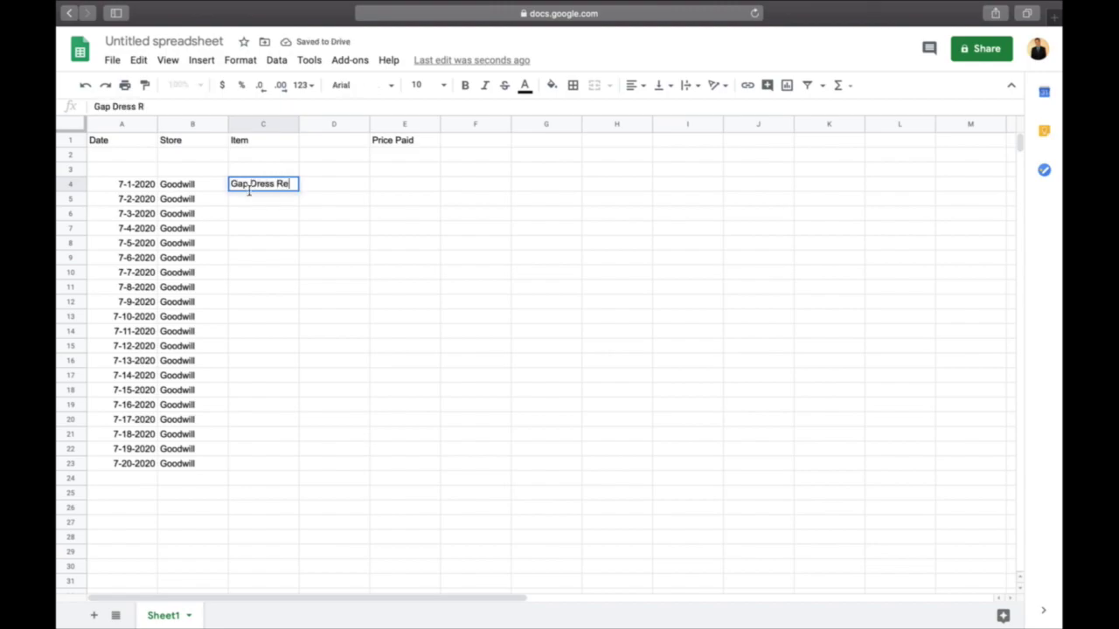
pyautogui.write('d XL')
pyautogui.press('Return')
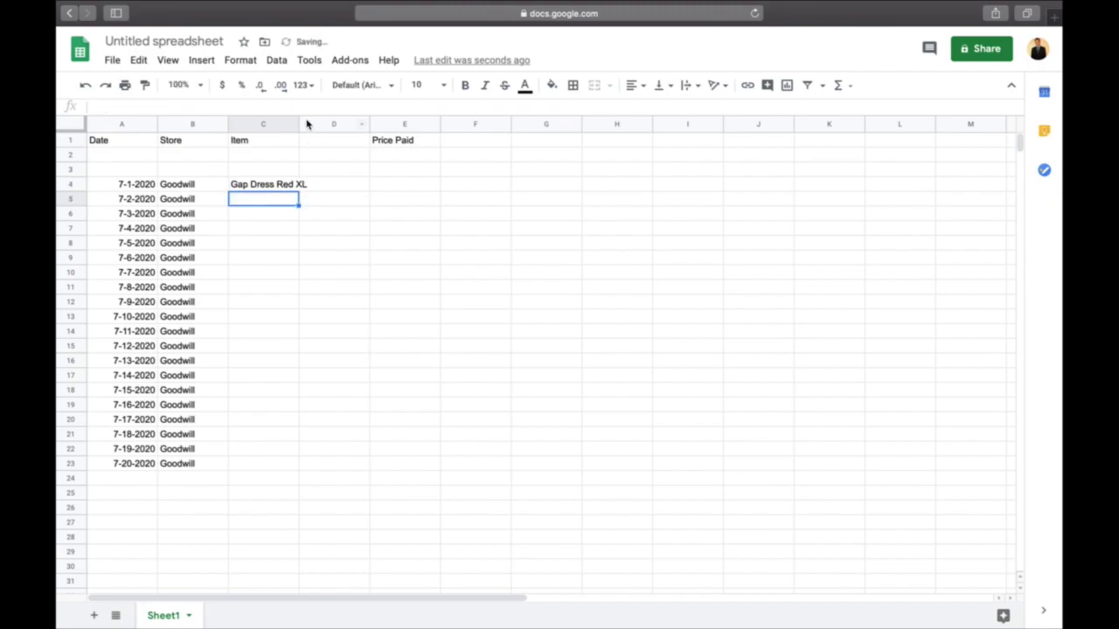
pyautogui.moveTo(299, 124); pyautogui.dragTo(381, 127)
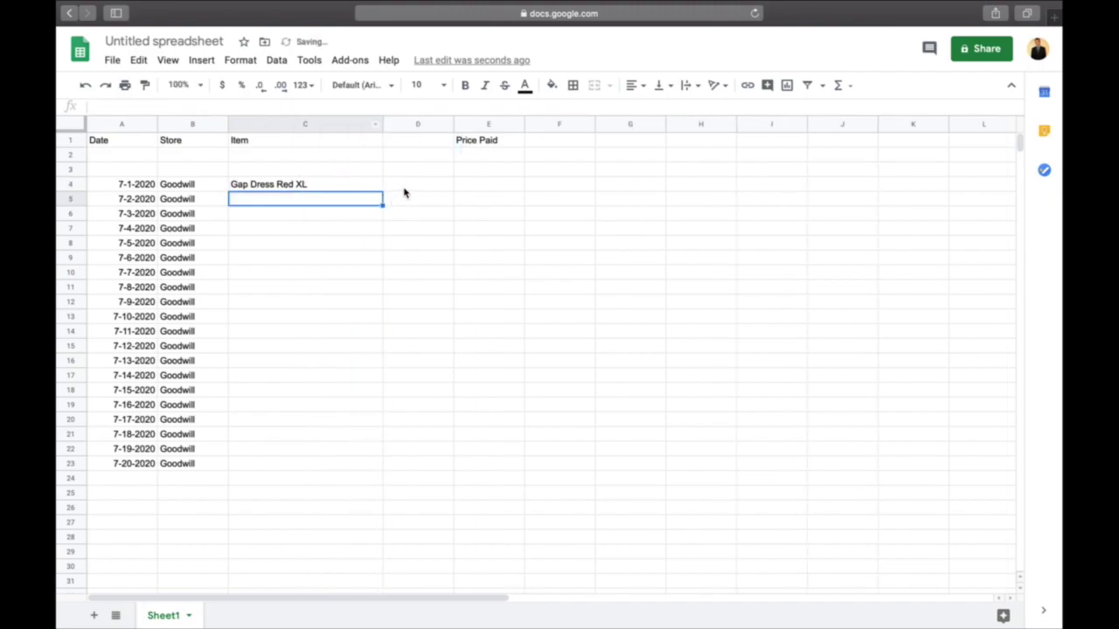
# - Add the header "SKU #" in D1 above the new empty column
pyautogui.click(415, 142)
pyautogui.write('SKU #')
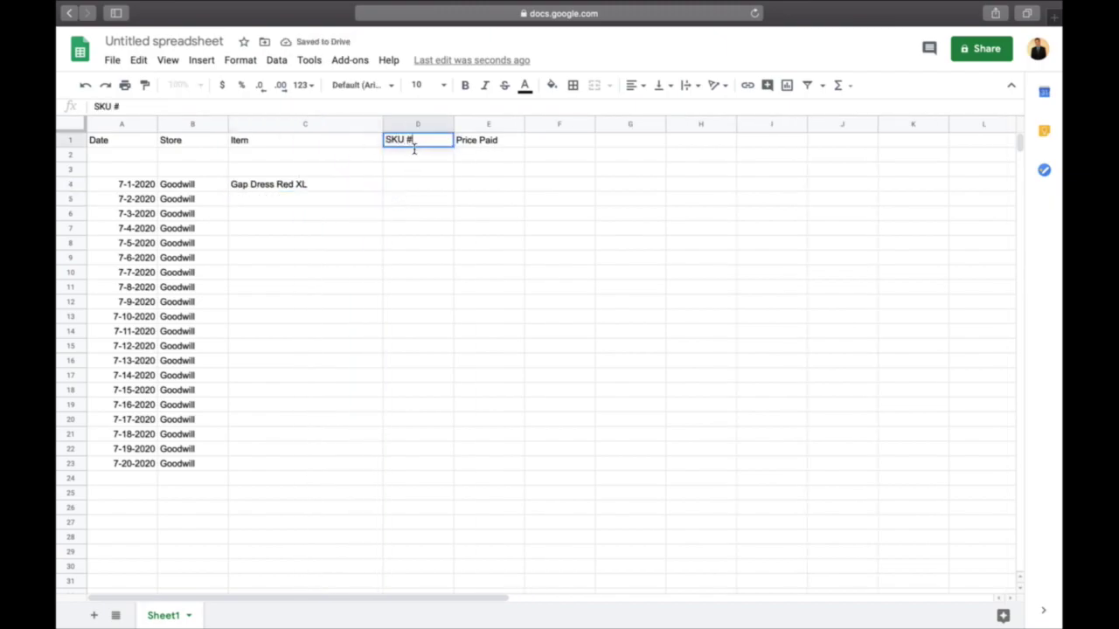
pyautogui.press('Return')
# - Enter the SKUs A101 in D4 and A102 in D5, and fill the series down to A120 in D23
pyautogui.press('Down')
pyautogui.press('Return')
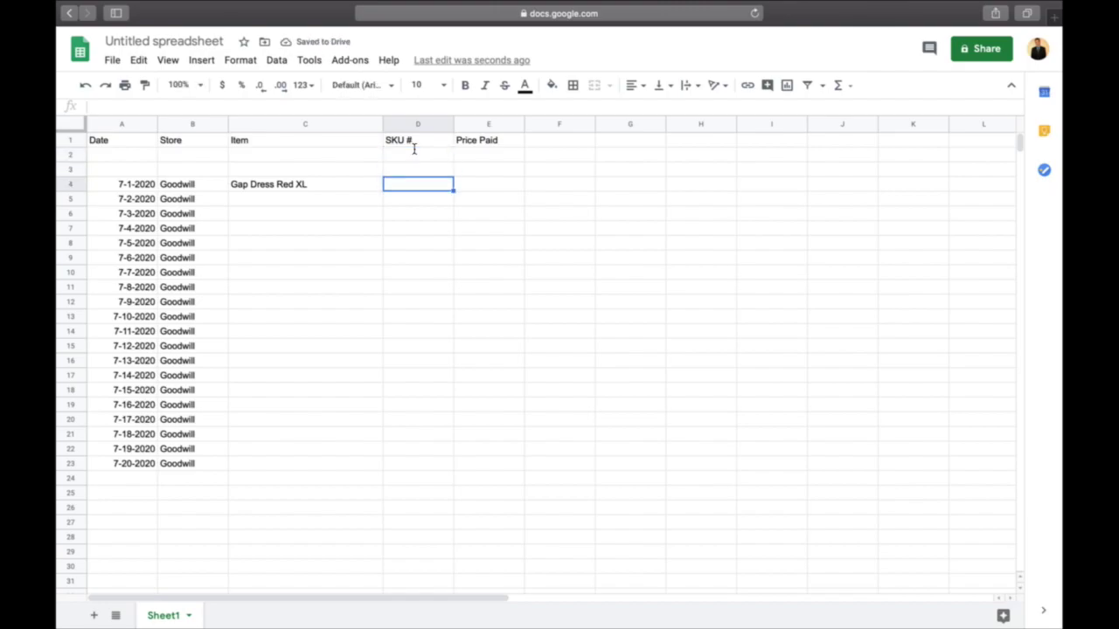
pyautogui.write('A101')
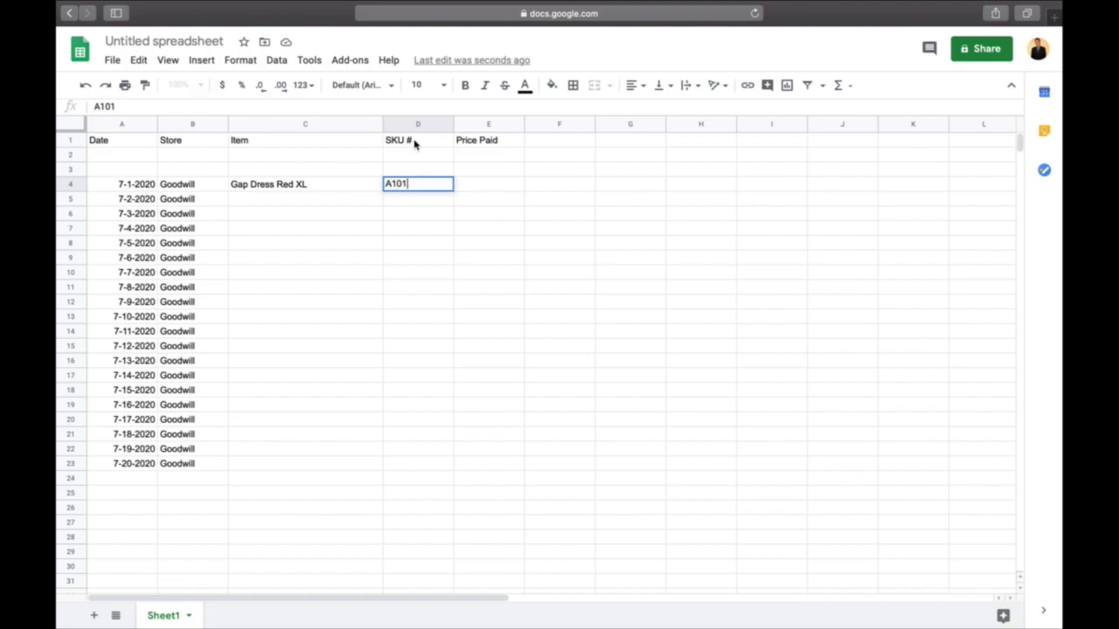
pyautogui.press('Return')
pyautogui.write('A102')
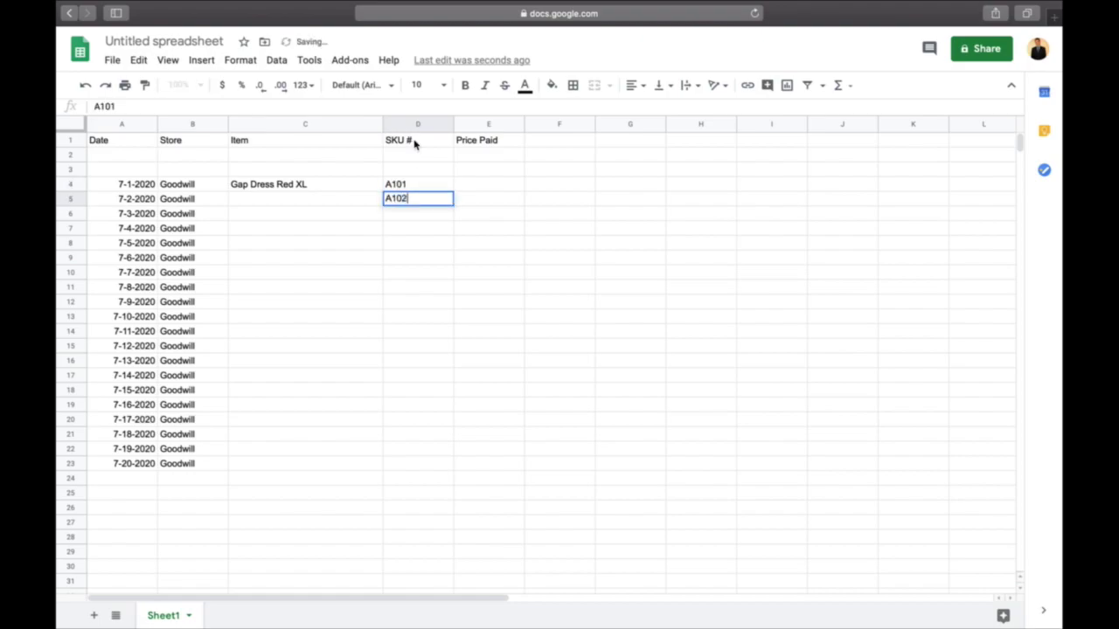
pyautogui.press('Return')
pyautogui.click(435, 195)
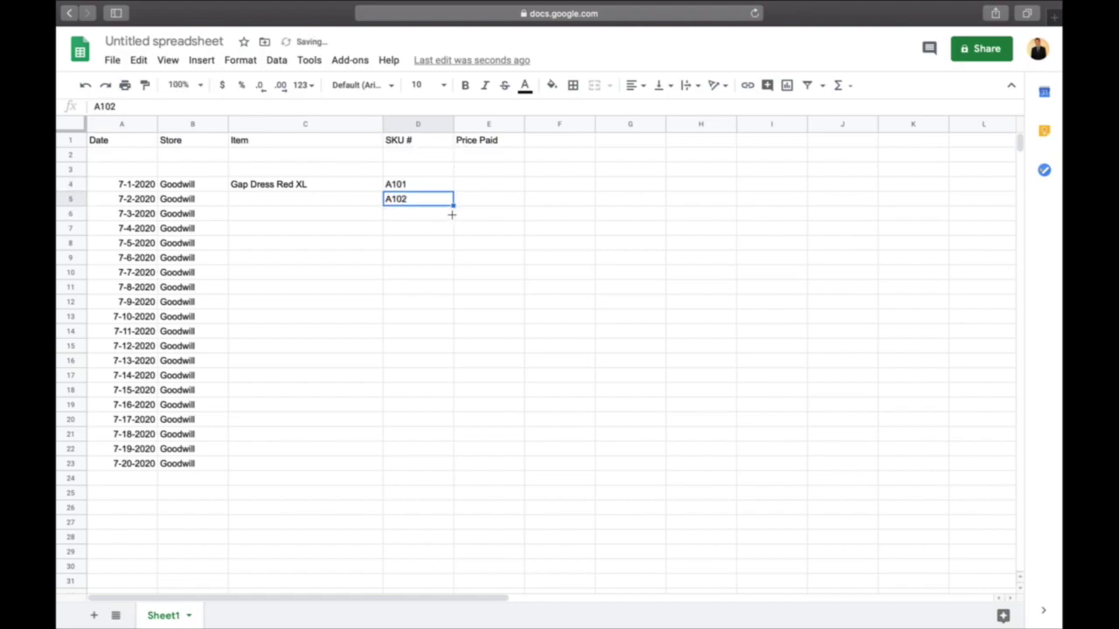
pyautogui.moveTo(452, 214); pyautogui.dragTo(450, 470)
pyautogui.click(364, 419)
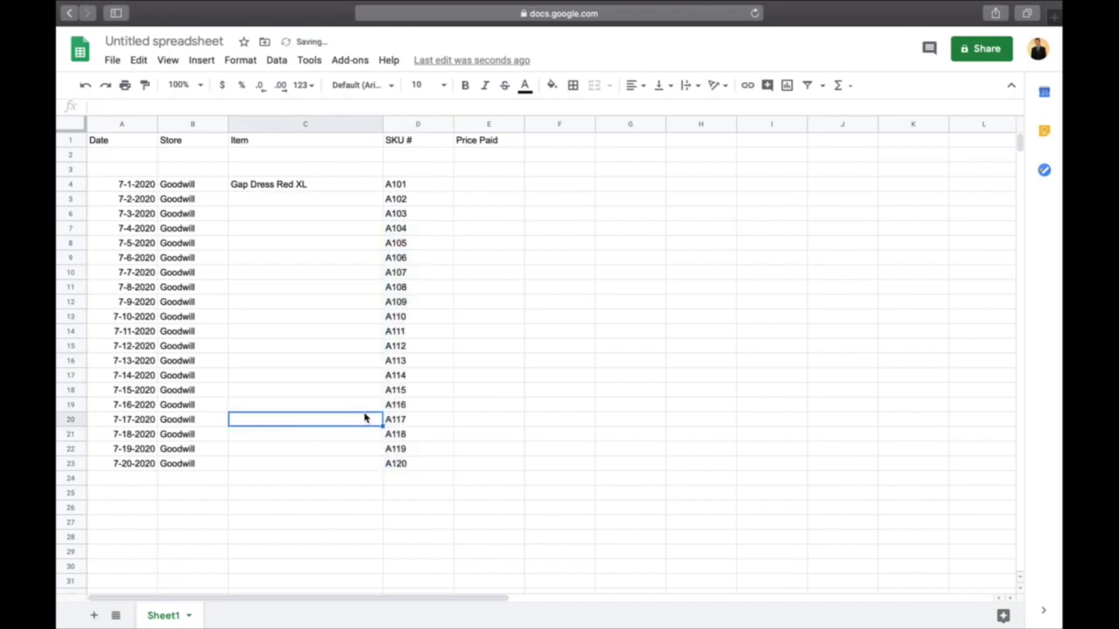
# - Enter the item "American Eagle Dress Green Small" in C5, below the Gap dress
pyautogui.click(294, 201)
pyautogui.click(306, 185)
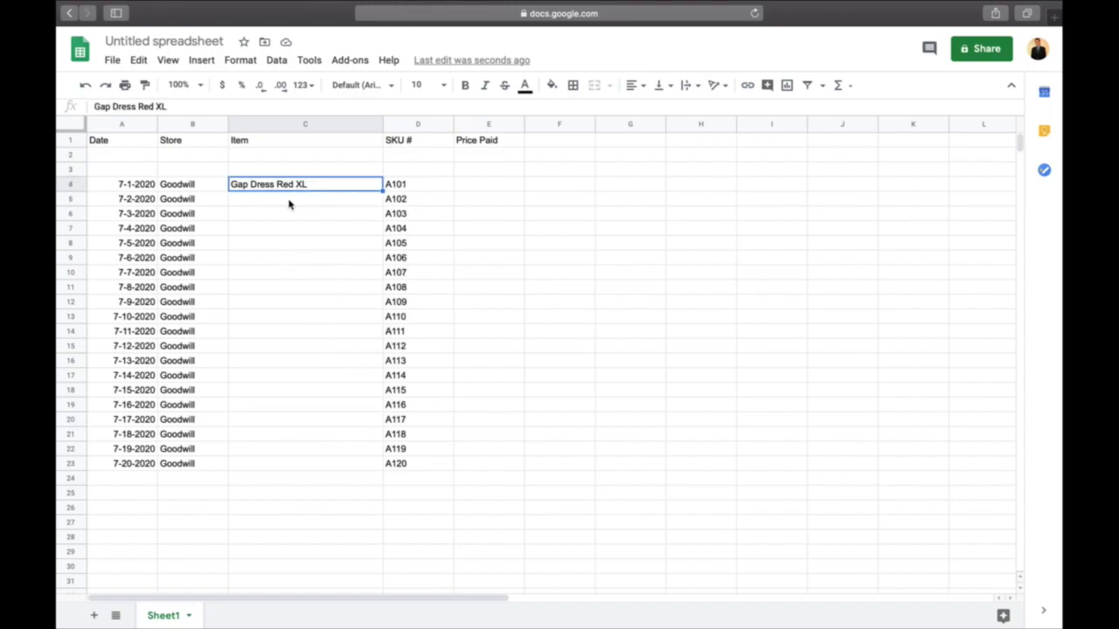
pyautogui.click(287, 201)
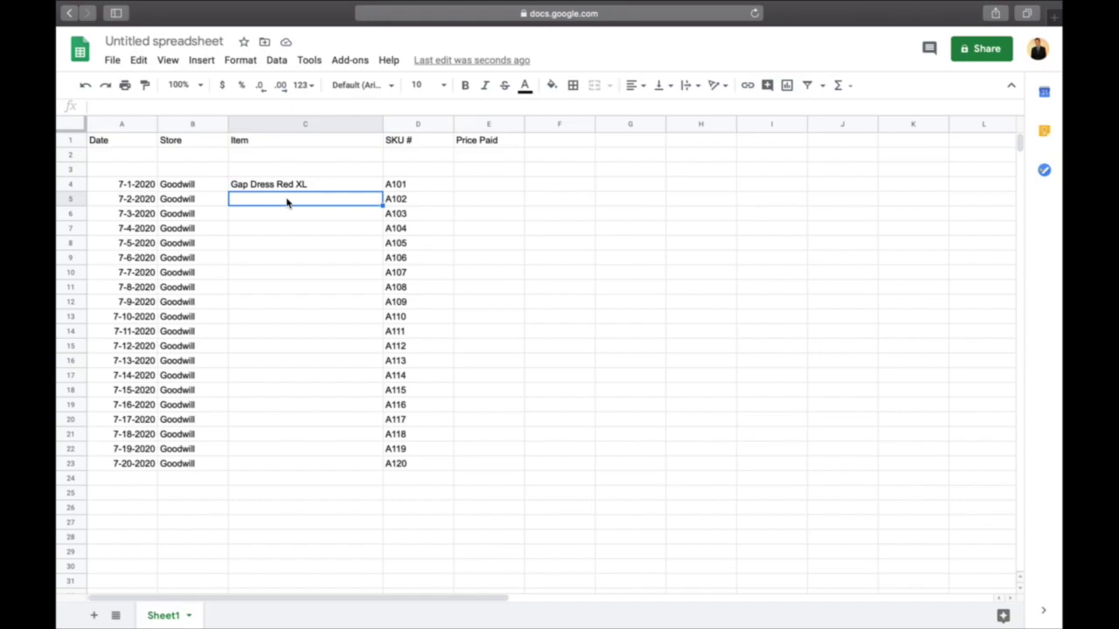
pyautogui.write('Amwerican')
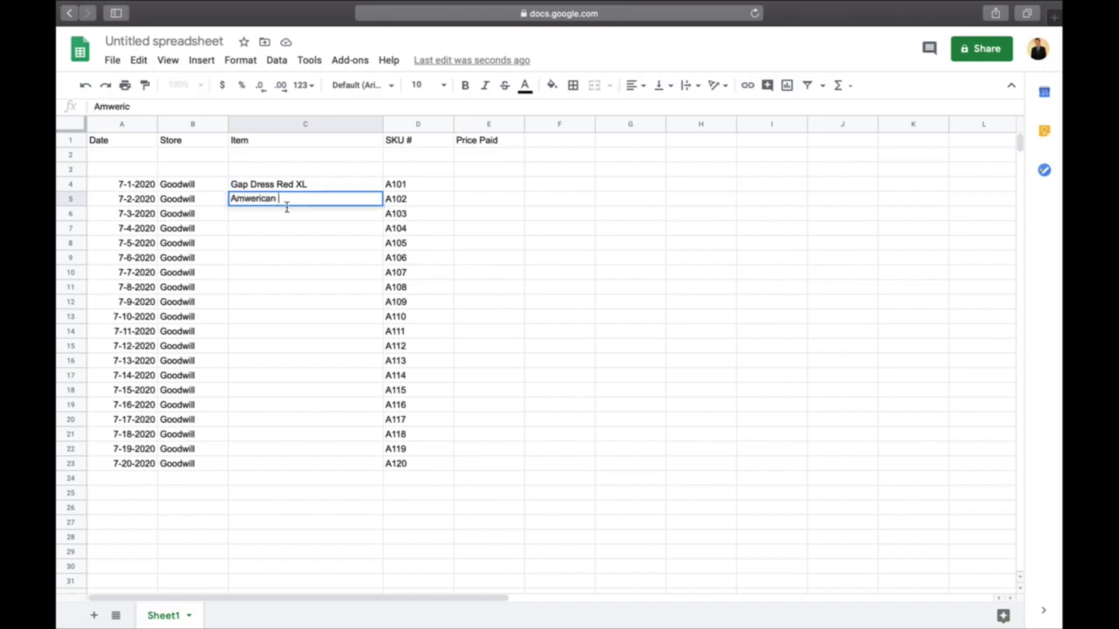
pyautogui.press('BackSpace')
pyautogui.press('BackSpace')
pyautogui.press('BackSpace')
pyautogui.press('BackSpace')
pyautogui.press('BackSpace')
pyautogui.press('BackSpace')
pyautogui.write('erican Ea')
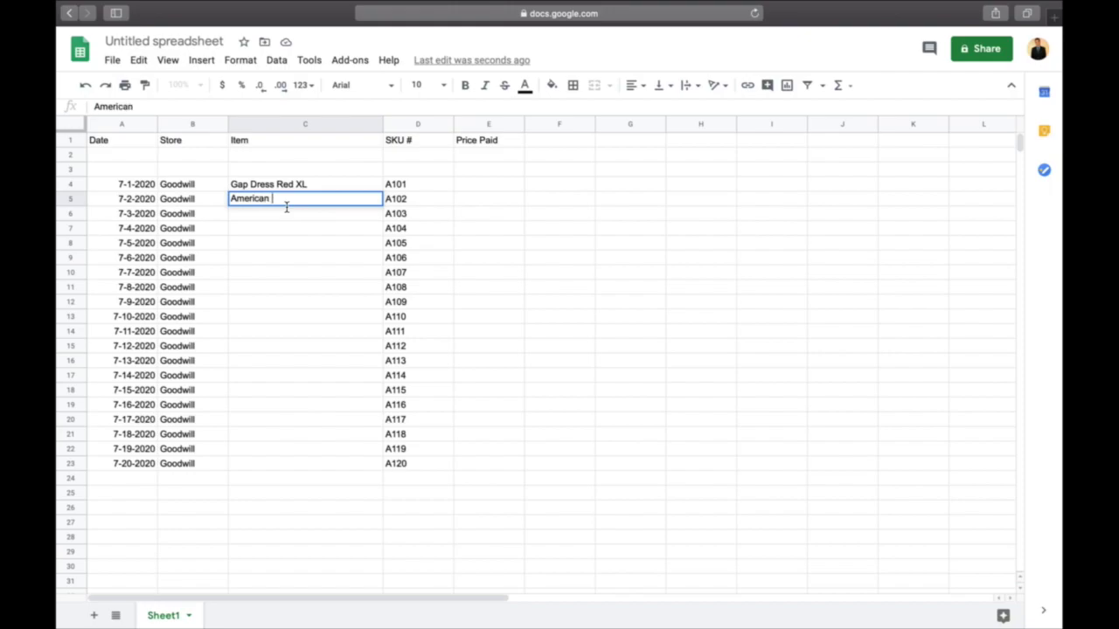
pyautogui.write('gle Dress')
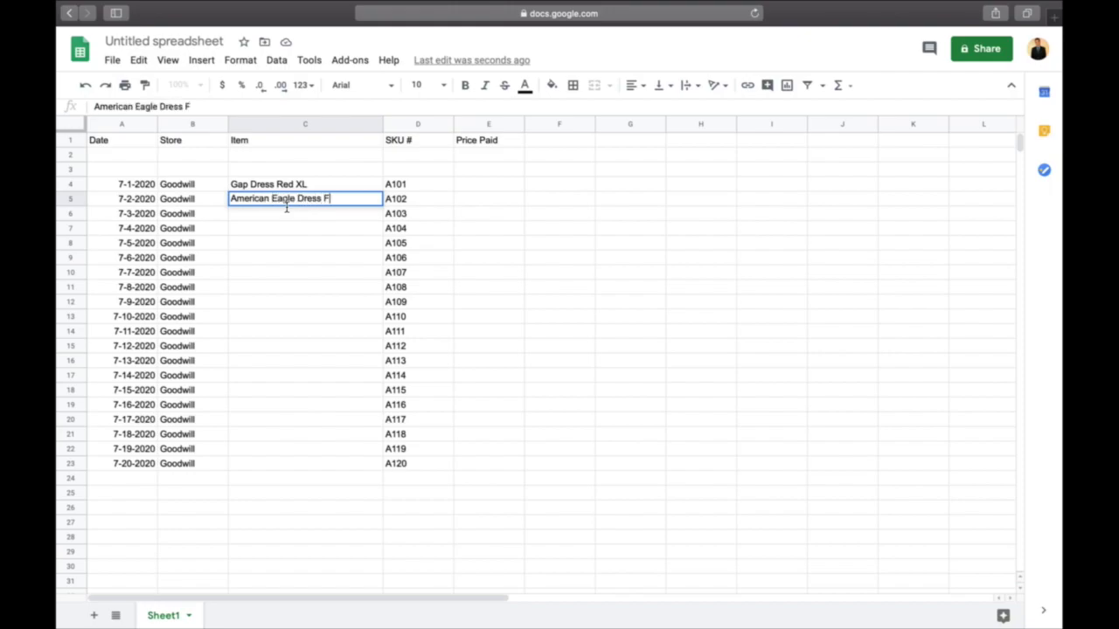
pyautogui.write(' Greeen')
pyautogui.press('BackSpace')
pyautogui.press('BackSpace')
pyautogui.write('n Small')
pyautogui.press('Return')
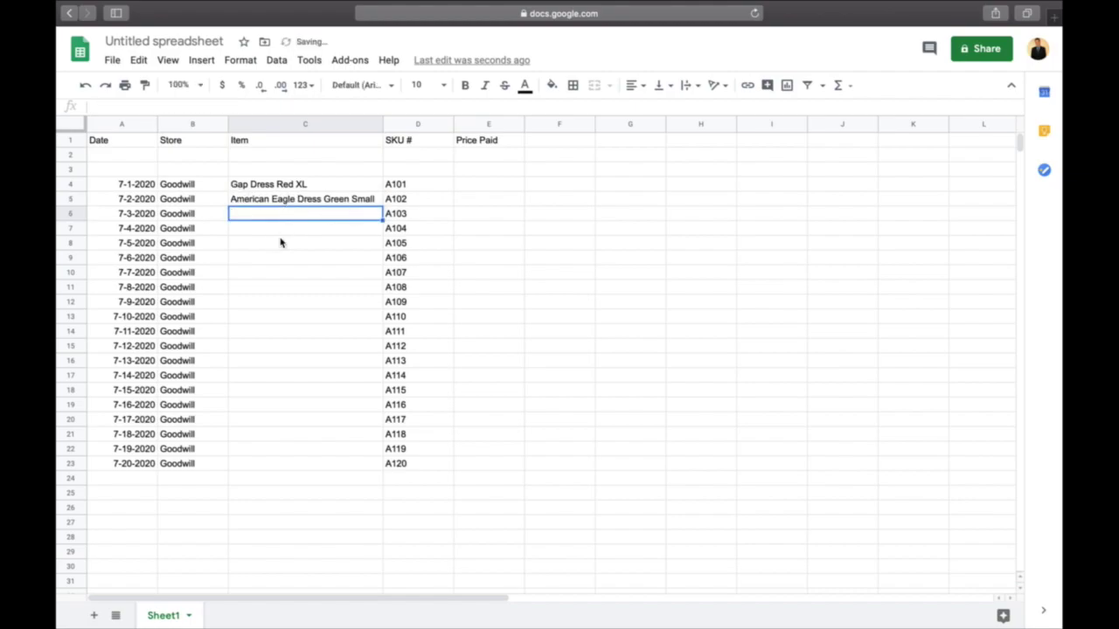
pyautogui.press('Down')
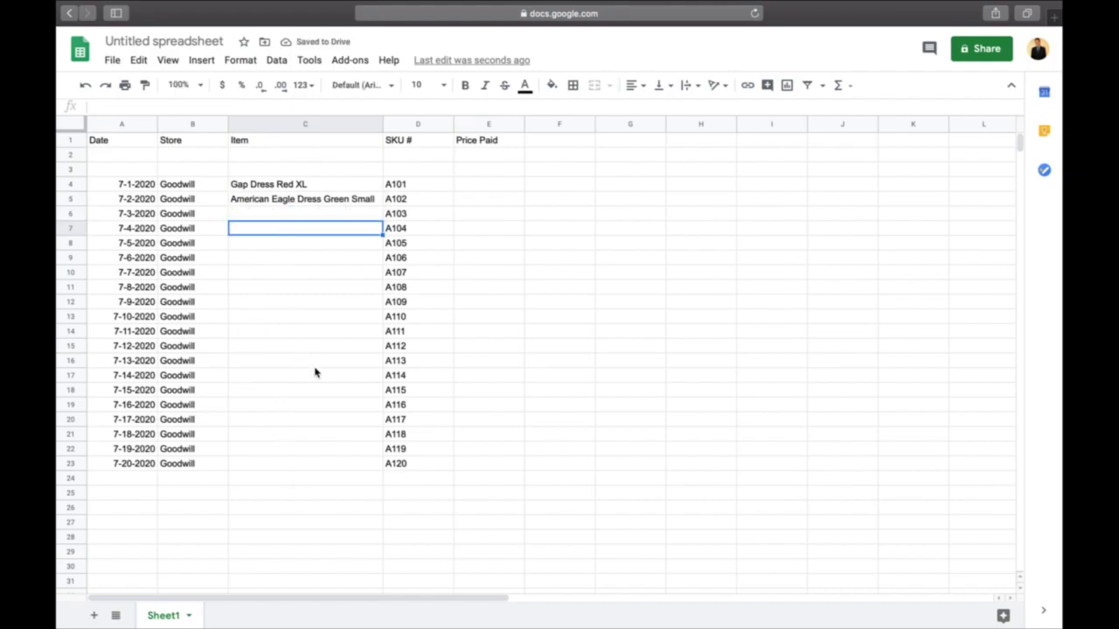
# - Enter a price of 2 in every Price Paid cell from E4 down to E23
pyautogui.click(480, 186)
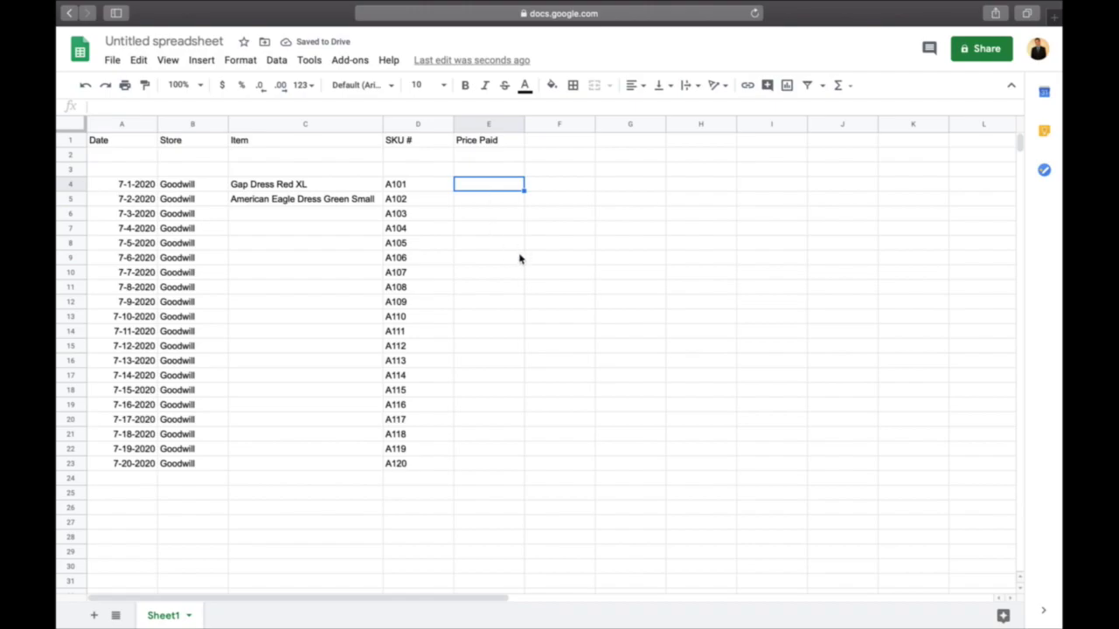
pyautogui.write('2')
pyautogui.press('Return')
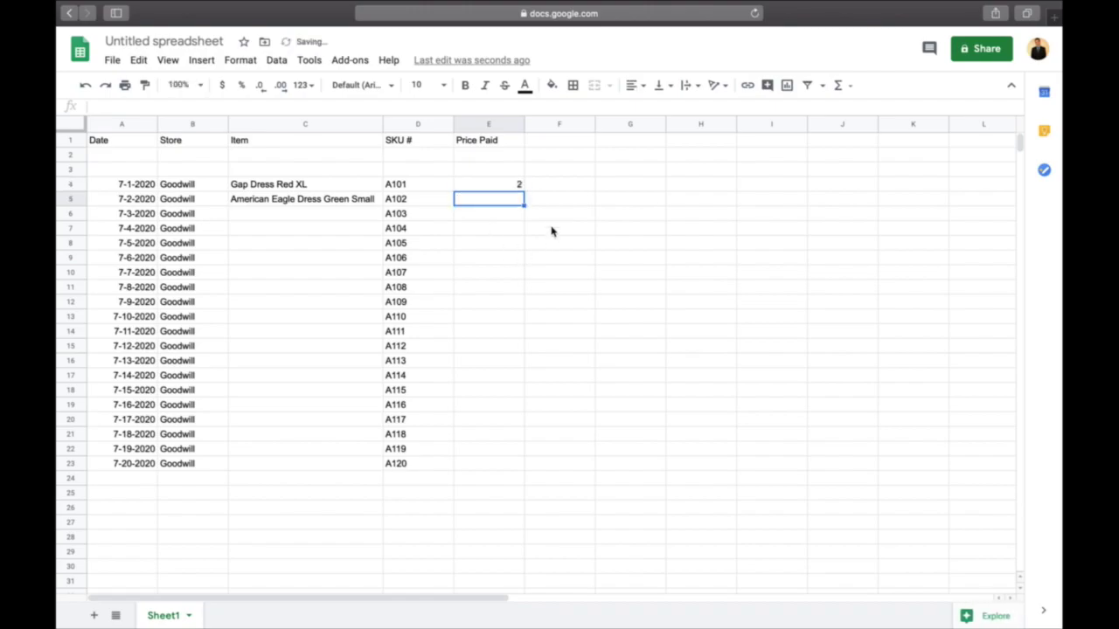
pyautogui.write('2')
pyautogui.press('Return')
pyautogui.write('2 2 2')
pyautogui.press('Return')
pyautogui.write('2')
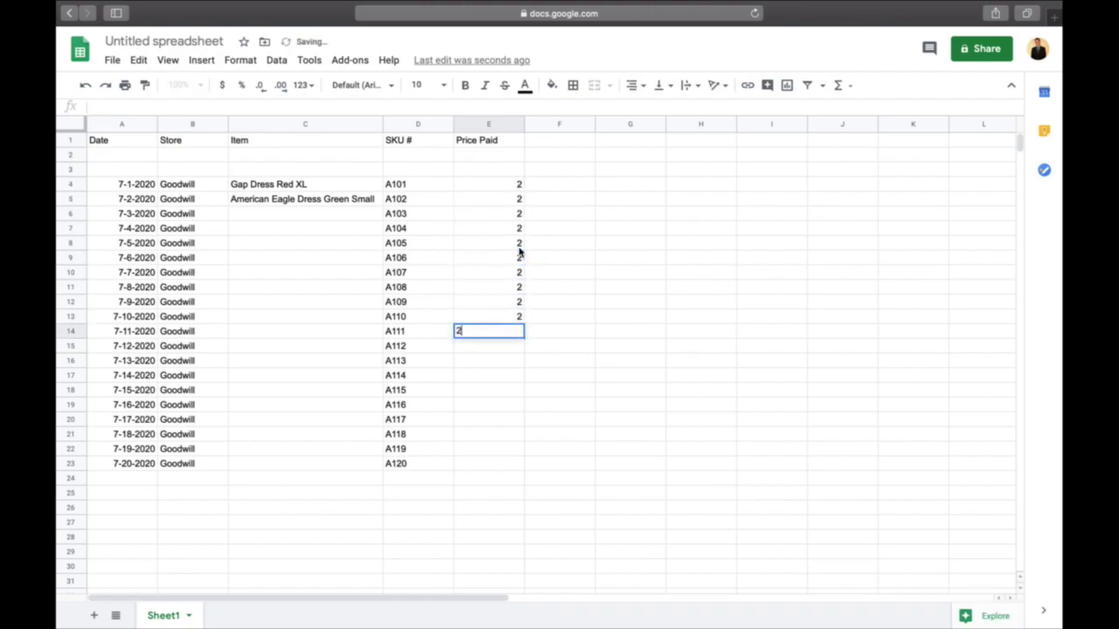
pyautogui.write(' 2 2 2 2 2 2 2 2 2 2 2 2 22 2')
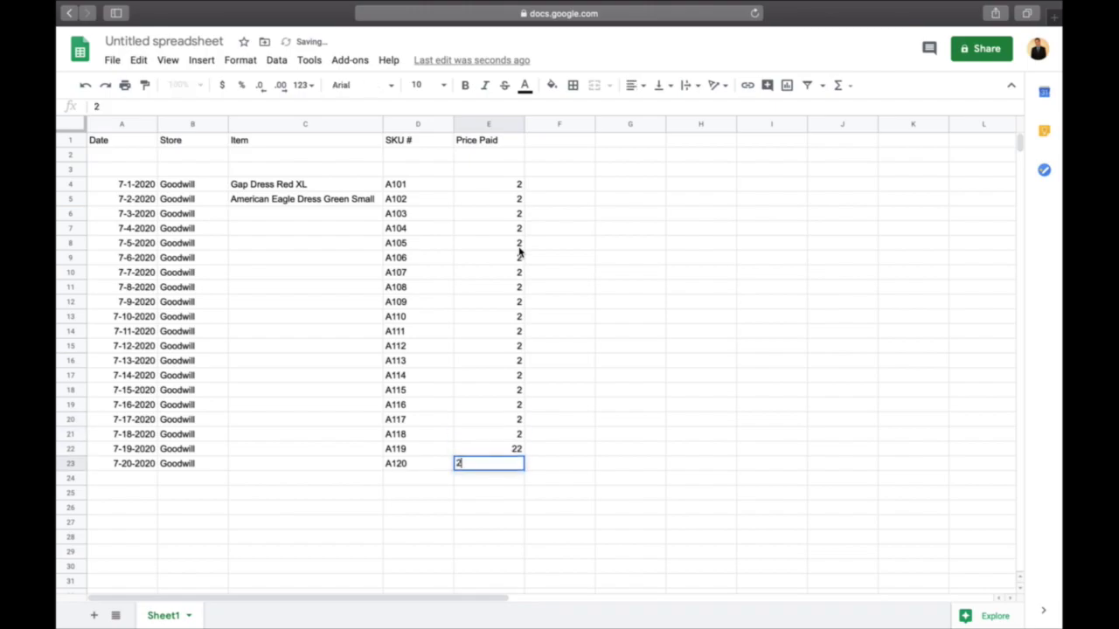
pyautogui.press('Return')
pyautogui.press('Up')
pyautogui.press('Up')
pyautogui.write('2')
pyautogui.press('Return')
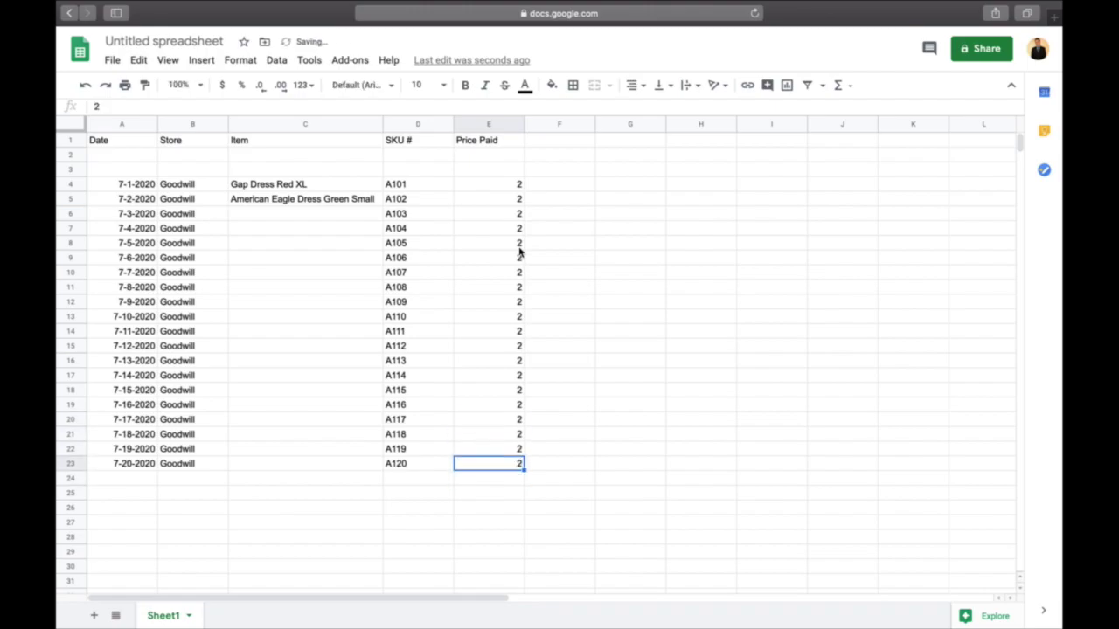
# - Total the Price Paid column in E2 with a SUM formula over E4:E45
pyautogui.click(507, 154)
pyautogui.click(844, 86)
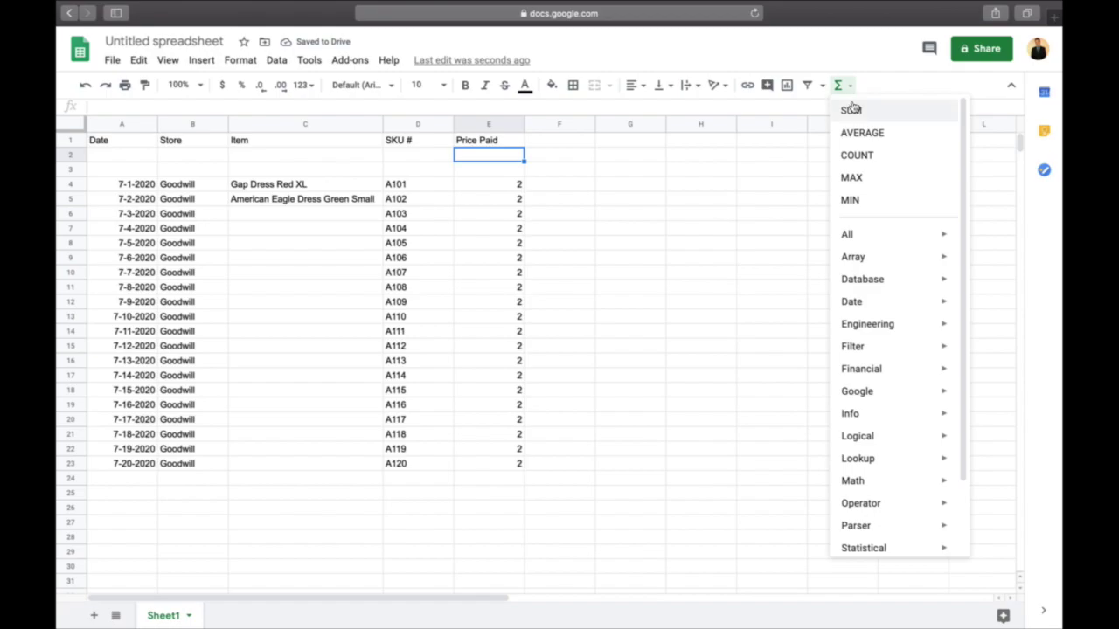
pyautogui.click(846, 109)
pyautogui.moveTo(505, 184); pyautogui.dragTo(500, 590)
pyautogui.press('Return')
pyautogui.click(490, 156)
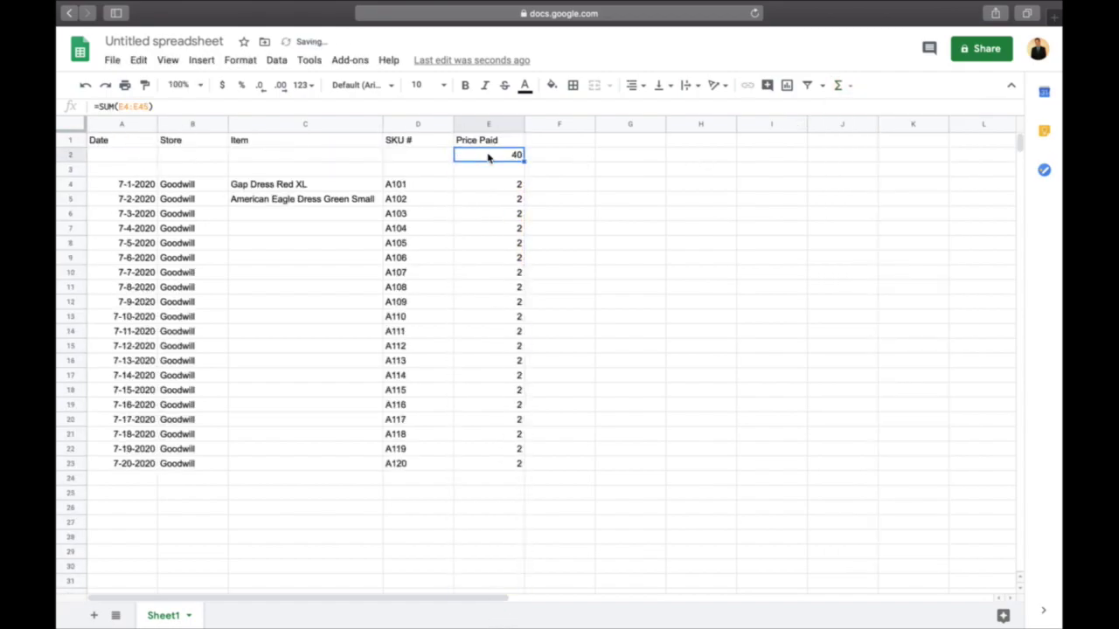
# - Extend the E1 header to "Price Paid/Inventory" and widen column E to fit it
pyautogui.click(496, 143)
pyautogui.doubleClick(507, 144)
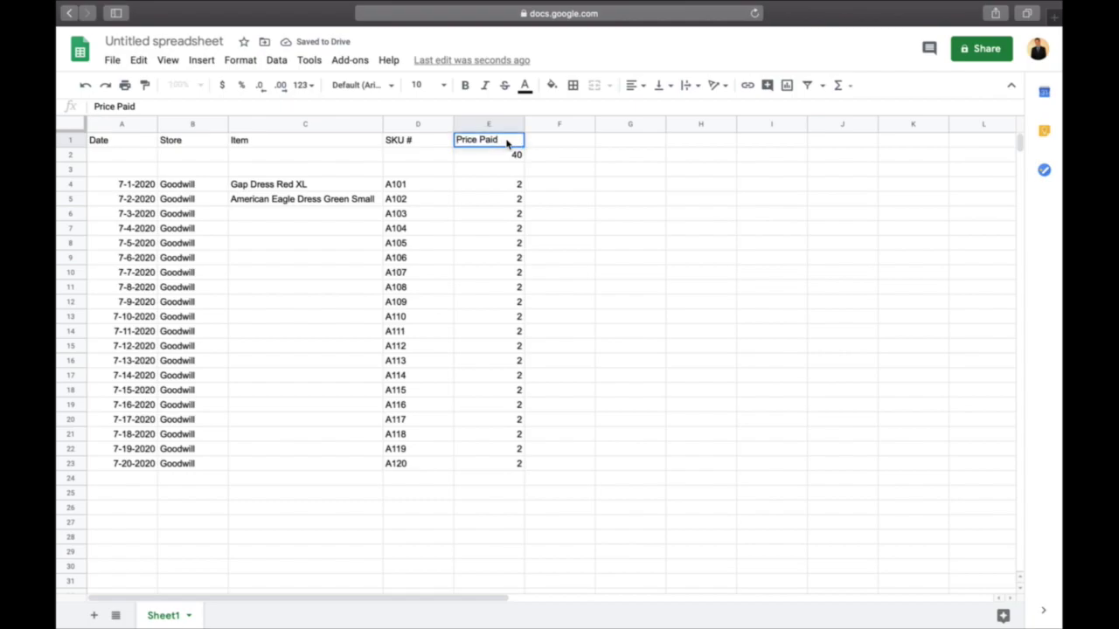
pyautogui.write('/Inventory')
pyautogui.press('Return')
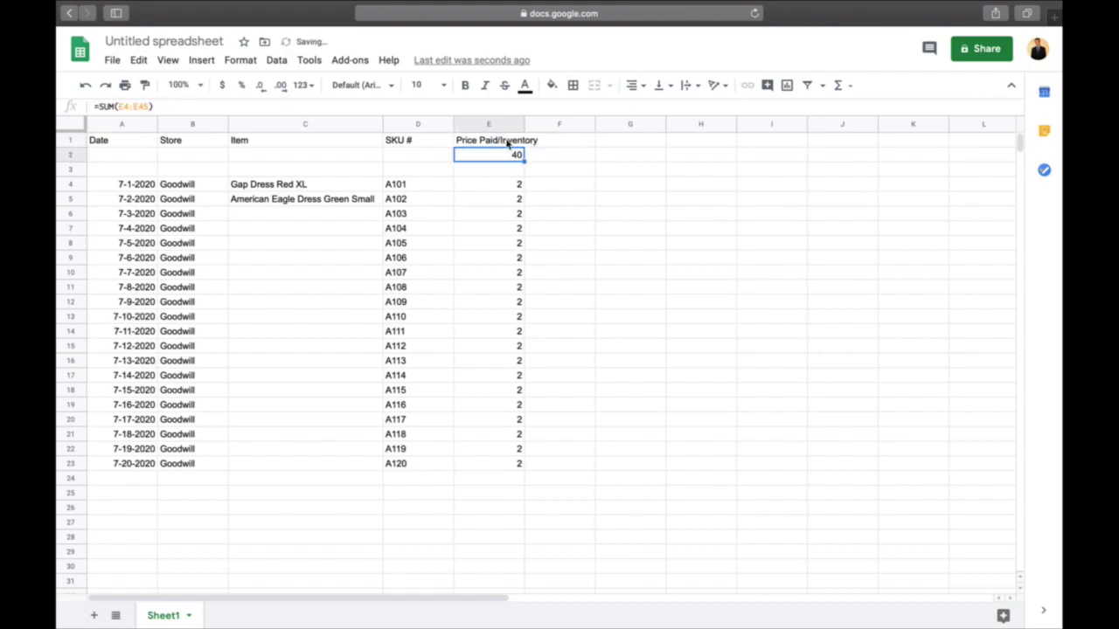
pyautogui.moveTo(525, 123); pyautogui.dragTo(547, 128)
# - Add the header "Cost of goods Sold" in F1 and widen column F to fit it
pyautogui.click(593, 146)
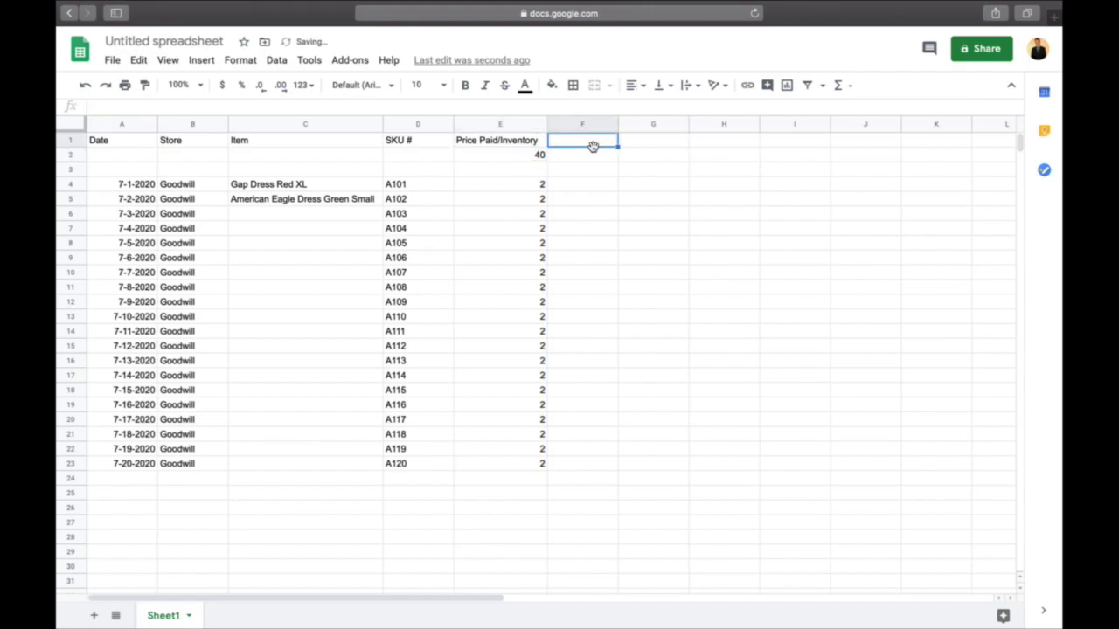
pyautogui.write('Cost')
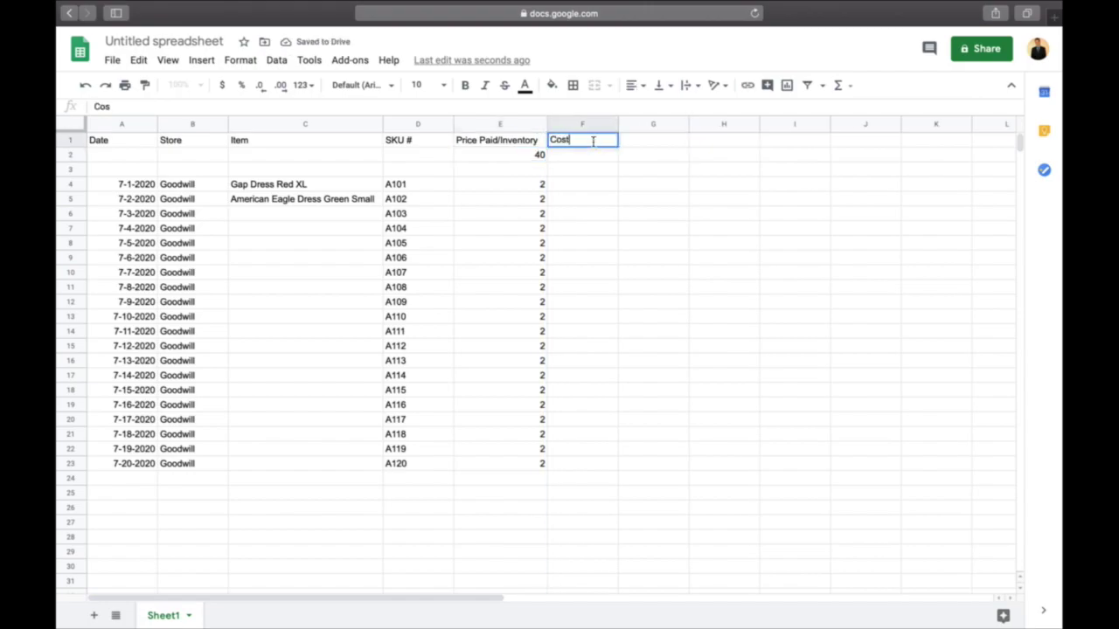
pyautogui.write(' of goods Sold')
pyautogui.press('Return')
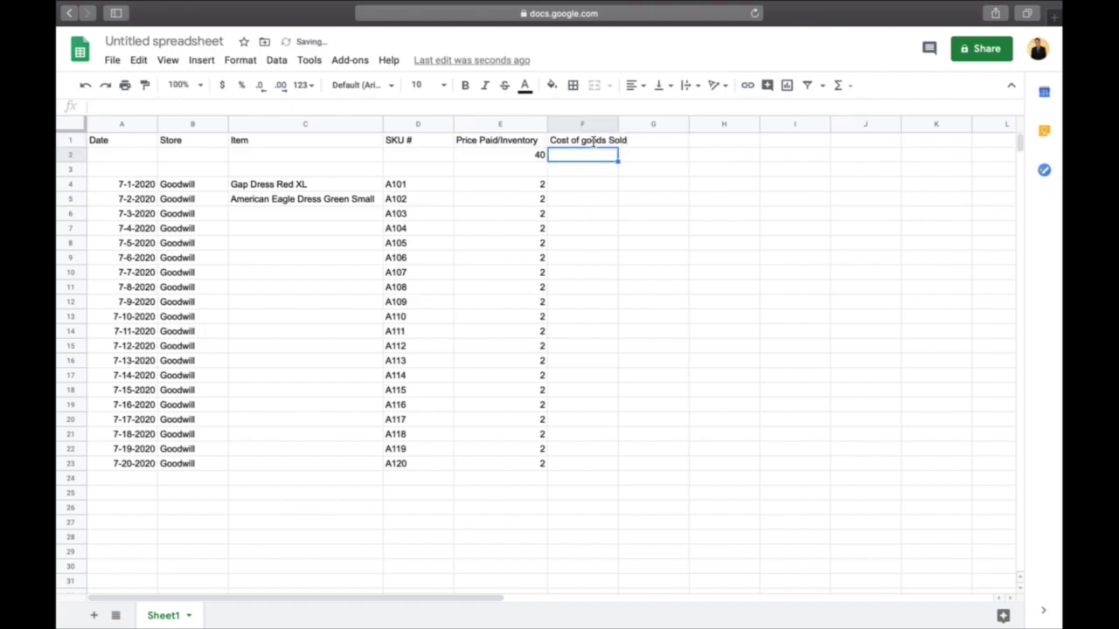
pyautogui.moveTo(618, 125); pyautogui.dragTo(638, 125)
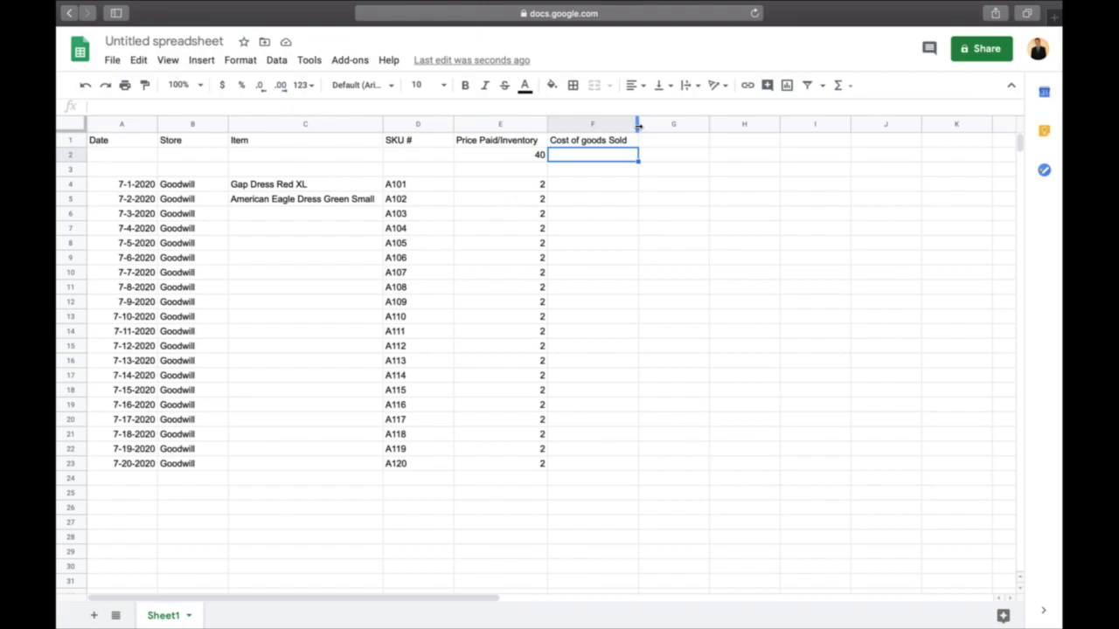
# - Move the Gap dress from inventory to cost of goods sold by entering 2 in F4 and 0 in E4
pyautogui.click(275, 187)
pyautogui.press('Left')
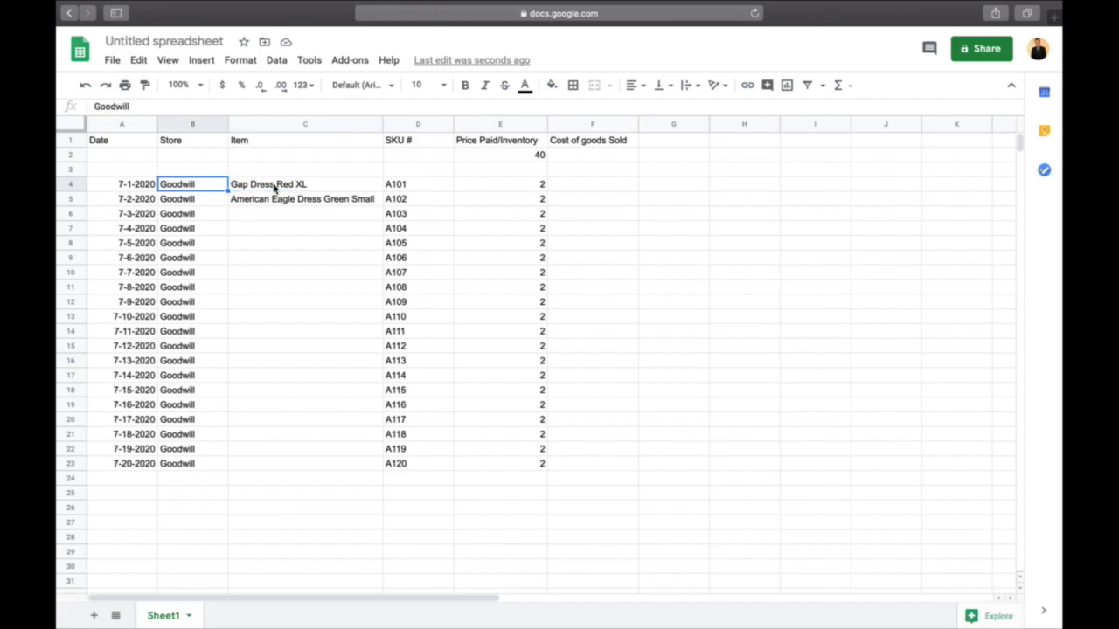
pyautogui.press('Right')
pyautogui.press('Right')
pyautogui.press('Right')
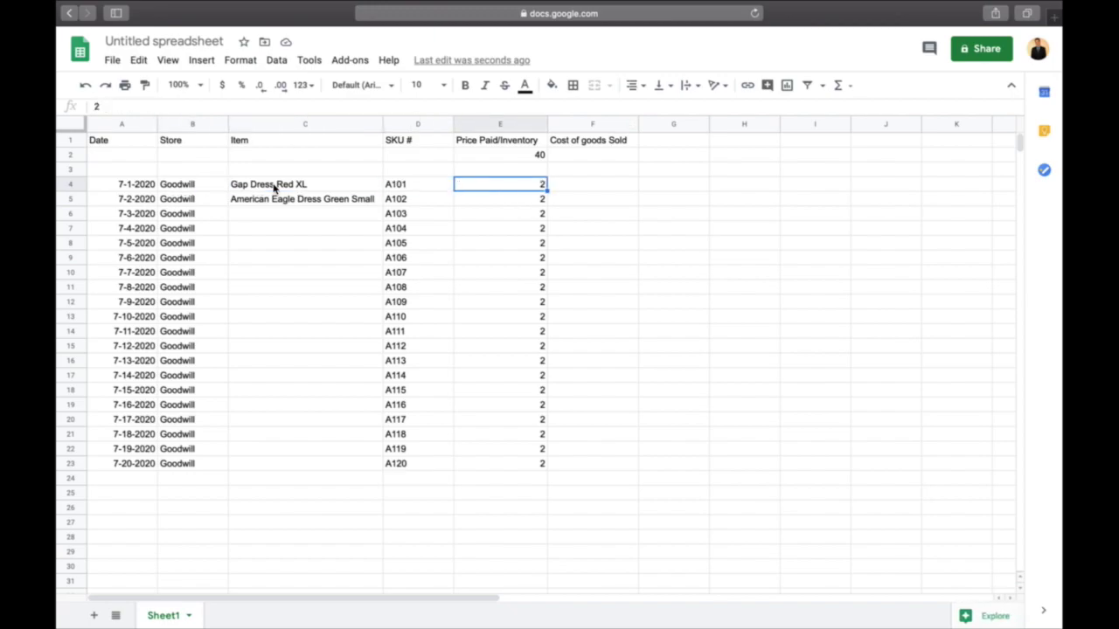
pyautogui.press('Up')
pyautogui.press('Up')
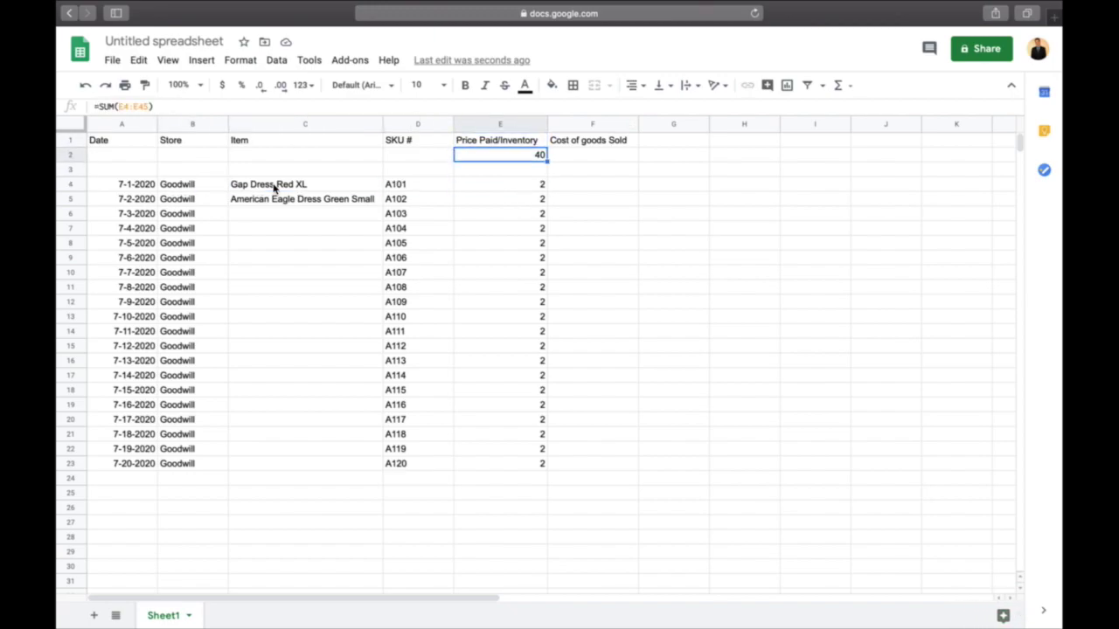
pyautogui.press('Down')
pyautogui.press('Down')
pyautogui.press('Right')
pyautogui.write('2')
pyautogui.press('Return')
pyautogui.press('Left')
pyautogui.press('Up')
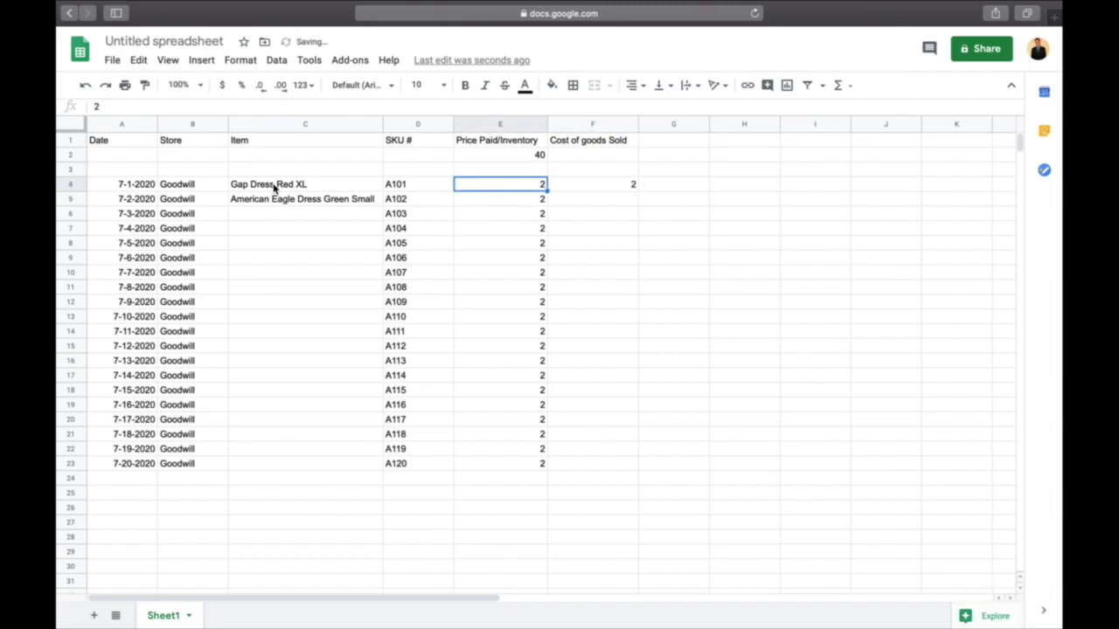
pyautogui.write('0')
pyautogui.press('Return')
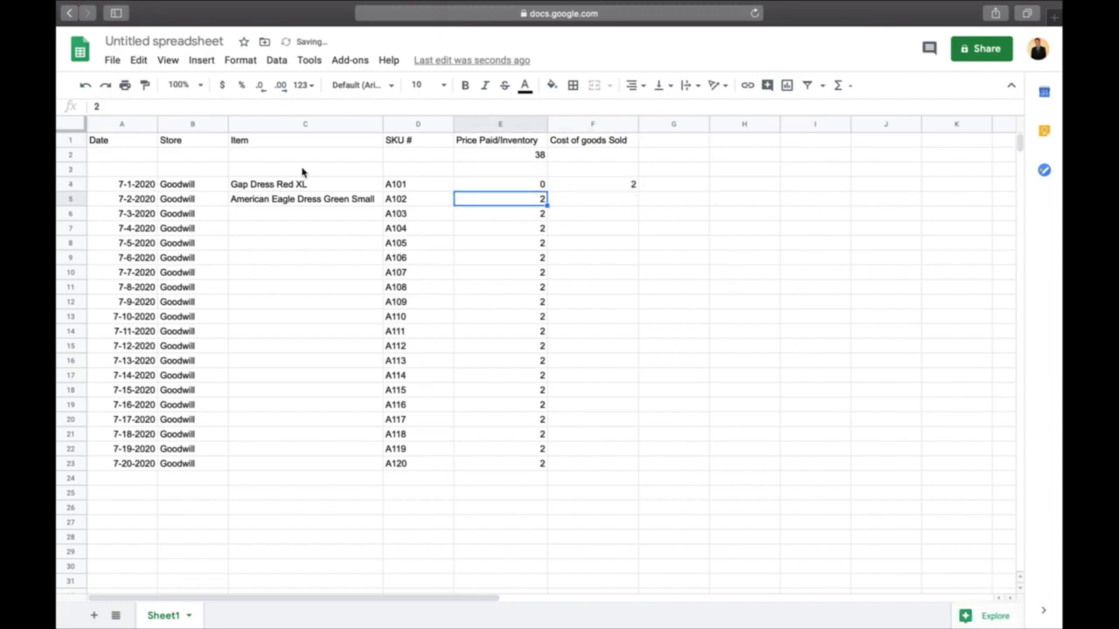
# - Total the Cost of goods Sold column in F2 with a SUM formula over F4:F39
pyautogui.click(618, 157)
pyautogui.click(839, 86)
pyautogui.click(851, 110)
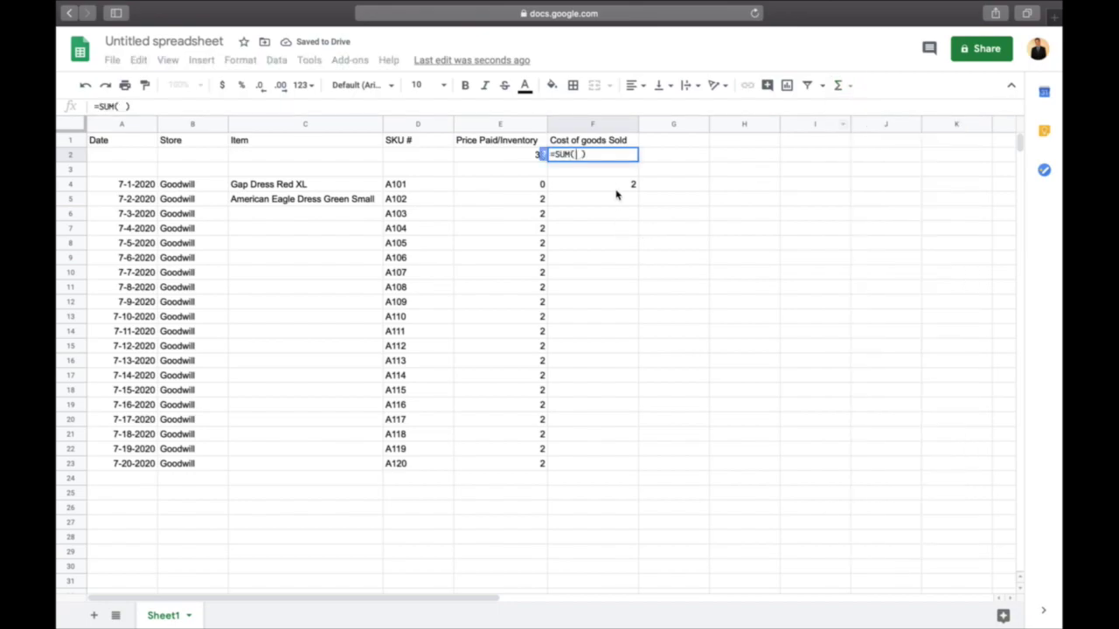
pyautogui.moveTo(617, 188); pyautogui.dragTo(612, 585)
pyautogui.press('Return')
pyautogui.scroll(1, 648, 300)
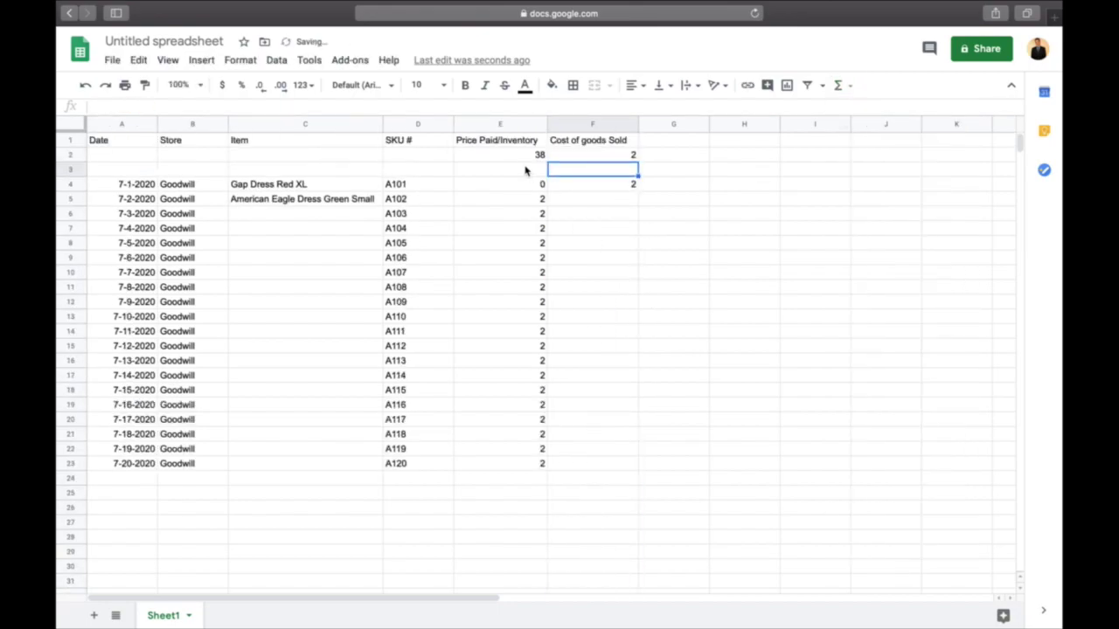
# - Compare the inventory and cost of goods sold totals with the Gap dress row's SKU, inventory and cost cells
pyautogui.click(521, 160)
pyautogui.press('Right')
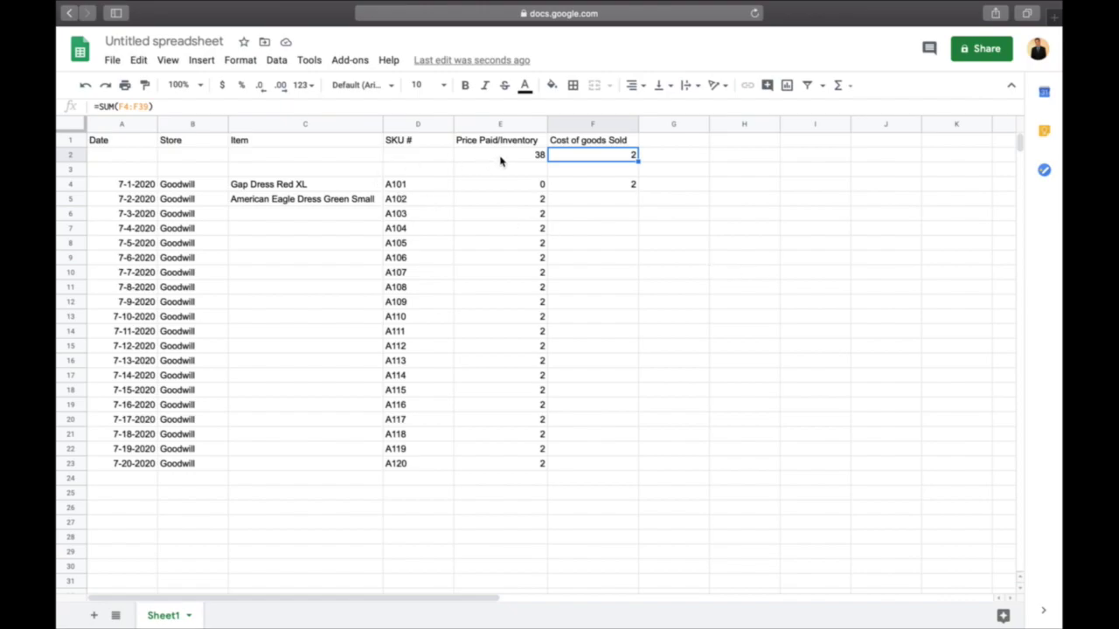
pyautogui.click(525, 160)
pyautogui.click(590, 171)
pyautogui.click(542, 185)
pyautogui.click(596, 185)
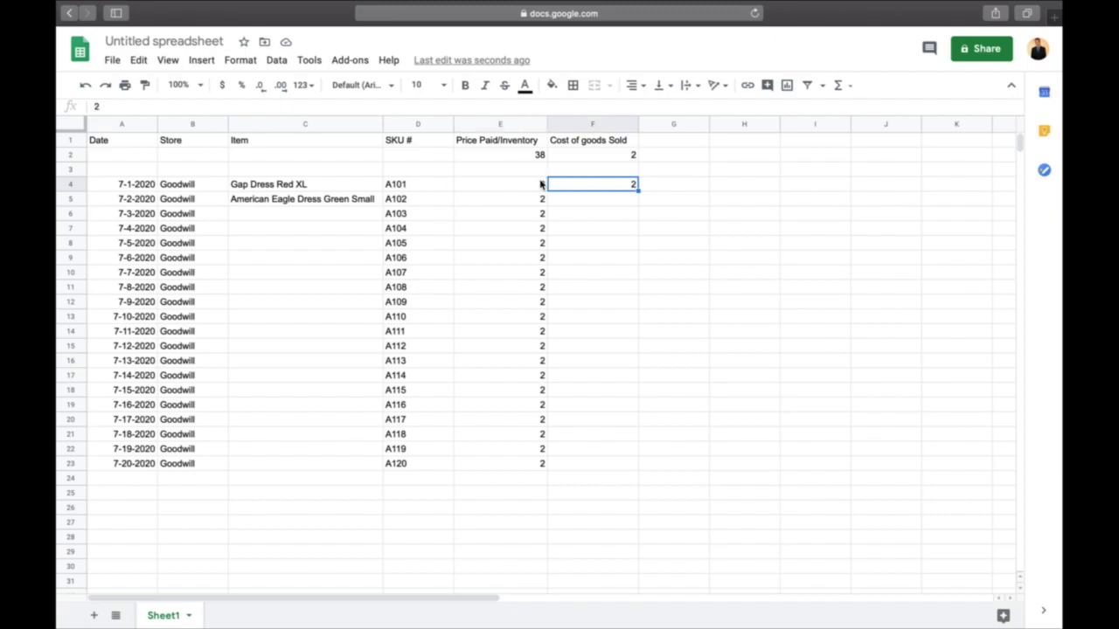
pyautogui.click(540, 184)
pyautogui.press('Left')
pyautogui.press('Left')
pyautogui.press('Right')
pyautogui.press('Right')
pyautogui.press('Right')
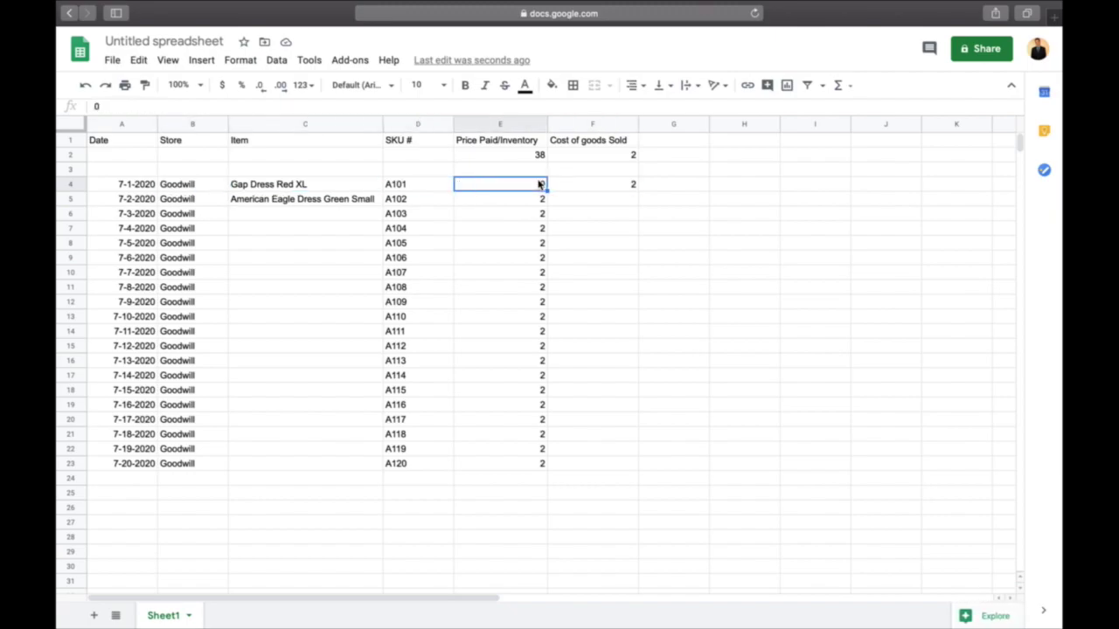
pyautogui.press('Left')
pyautogui.press('Right')
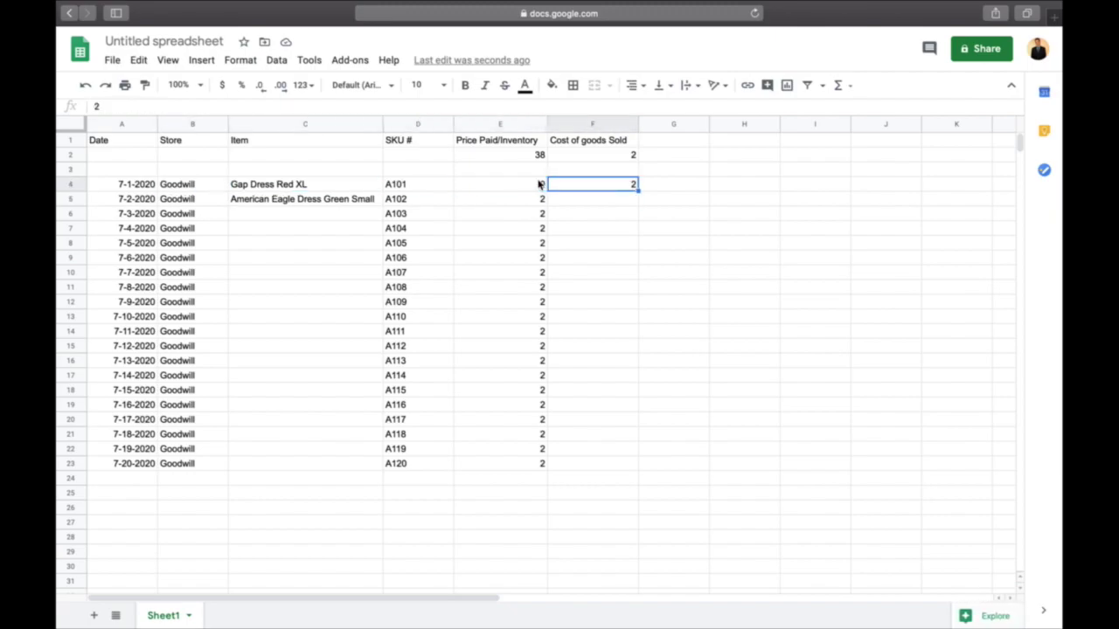
pyautogui.press('Down')
pyautogui.press('Up')
pyautogui.press('Left')
pyautogui.press('Left')
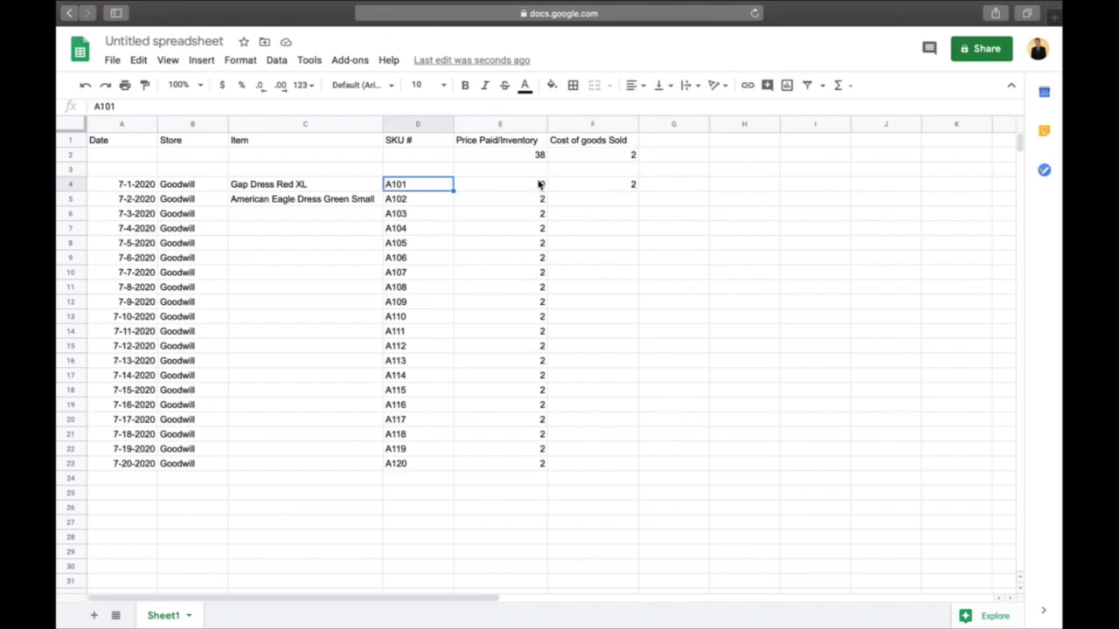
pyautogui.scroll(-20, 423, 321)
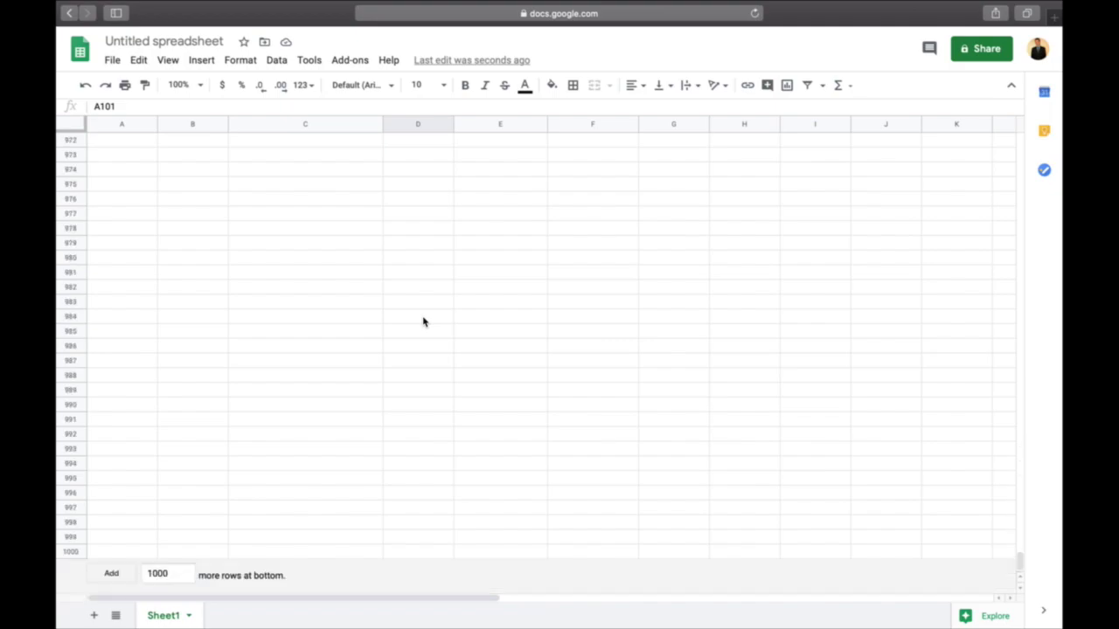
pyautogui.scroll(20, 423, 321)
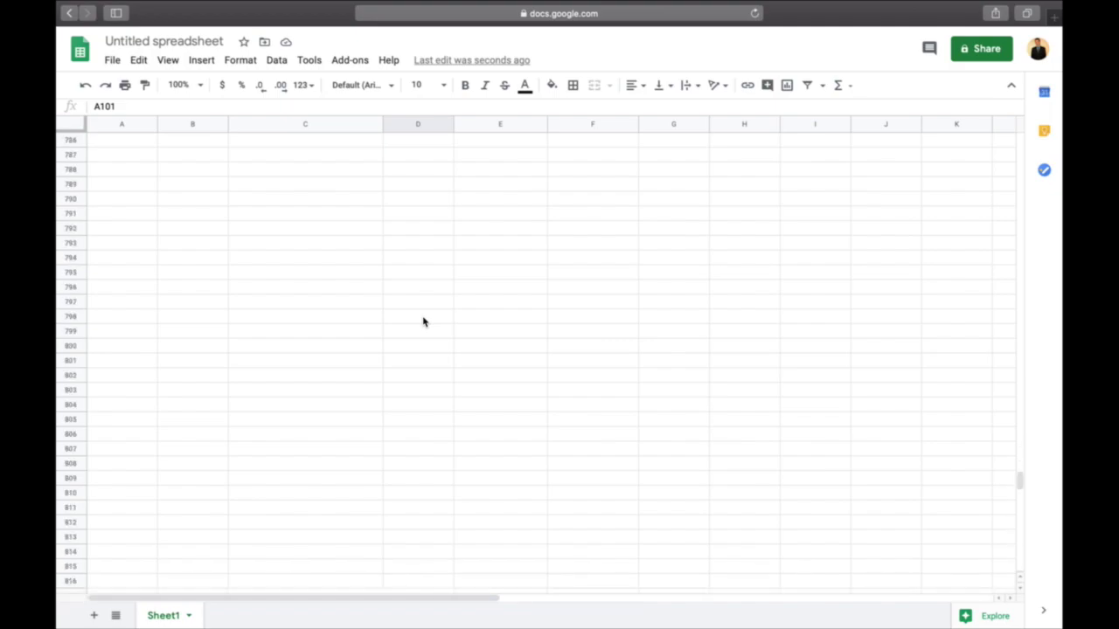
pyautogui.click(289, 183)
pyautogui.click(322, 199)
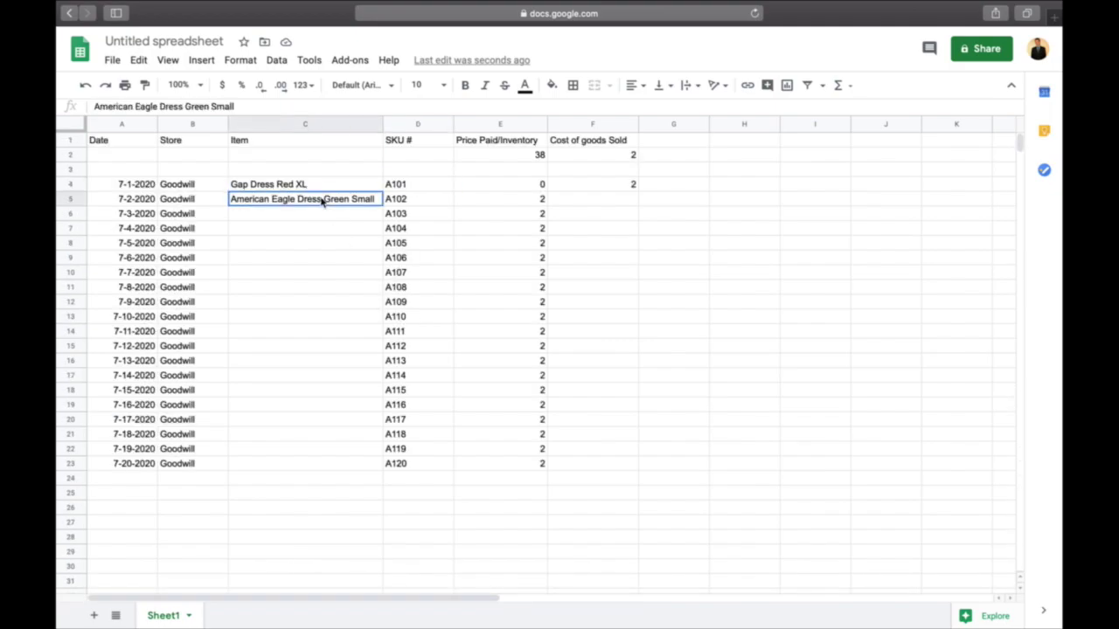
# - Review the Gap dress row across its item, SKU, inventory and cost of goods sold cells
pyautogui.click(323, 186)
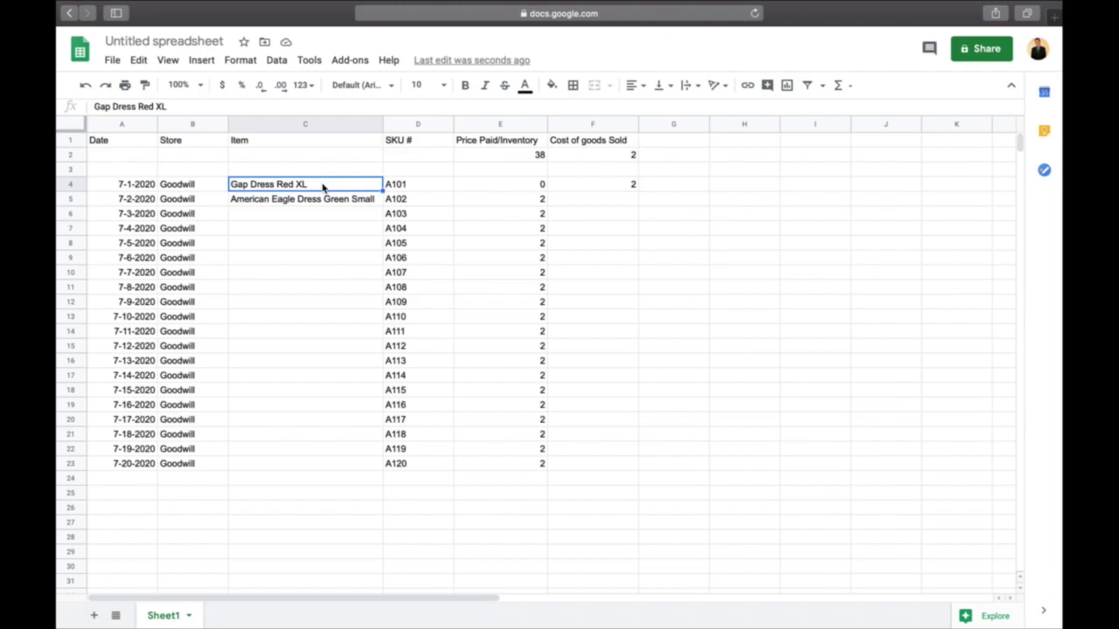
pyautogui.click(415, 187)
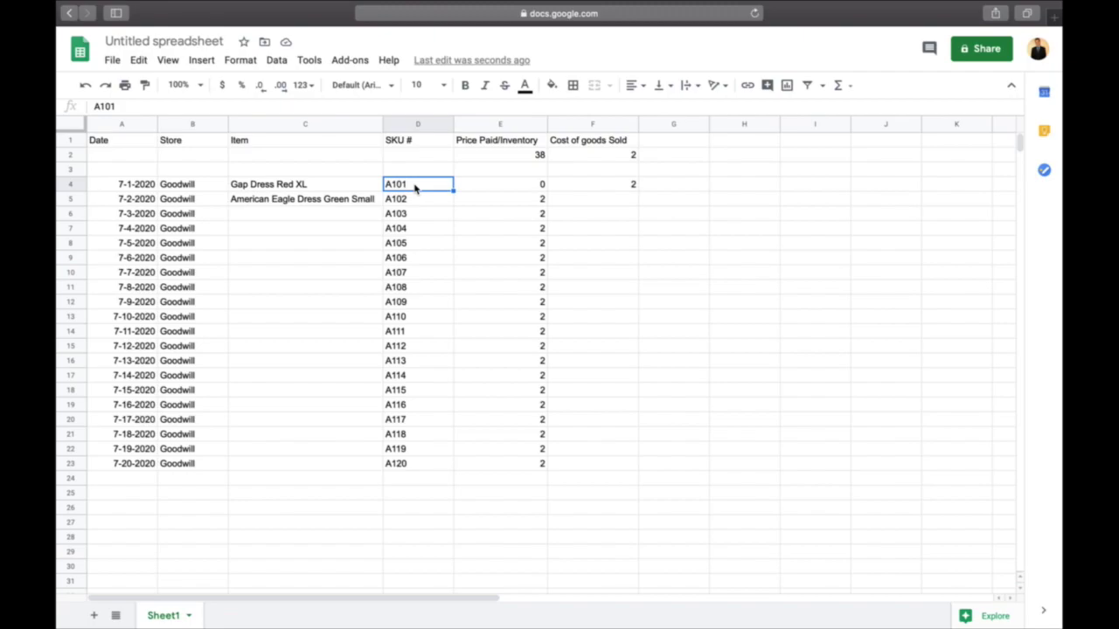
pyautogui.press('Right')
pyautogui.press('Right')
pyautogui.press('Left')
pyautogui.press('Left')
pyautogui.press('Left')
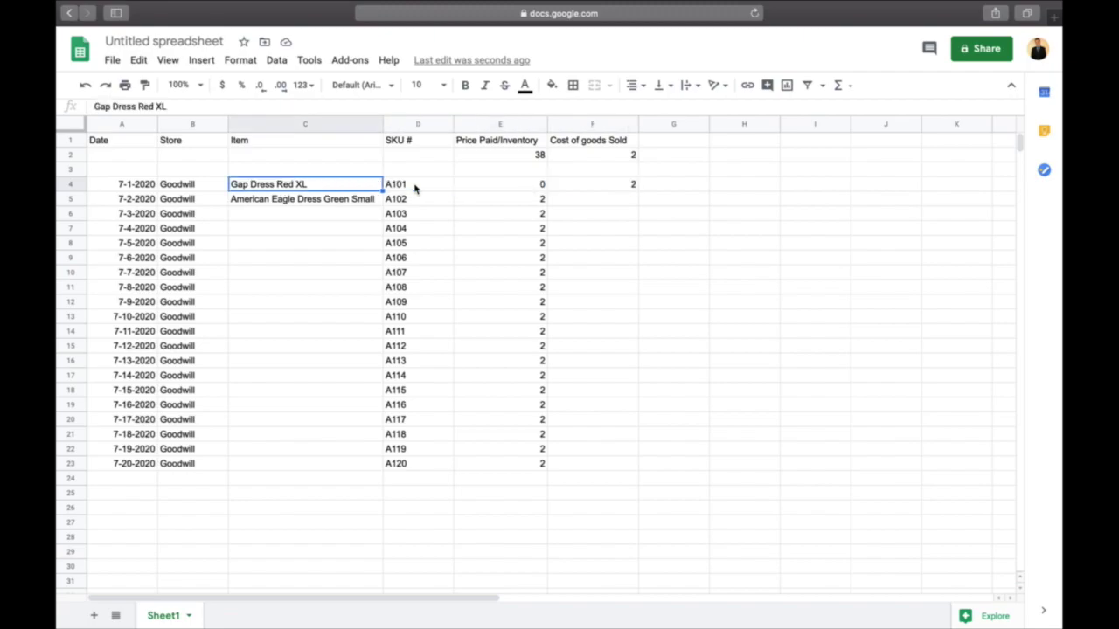
pyautogui.press('Right')
pyautogui.press('Left')
# - Examine the American Eagle dress row's item, SKU, price paid and cost of goods sold cells
pyautogui.press('Down')
pyautogui.press('Down')
pyautogui.press('Up')
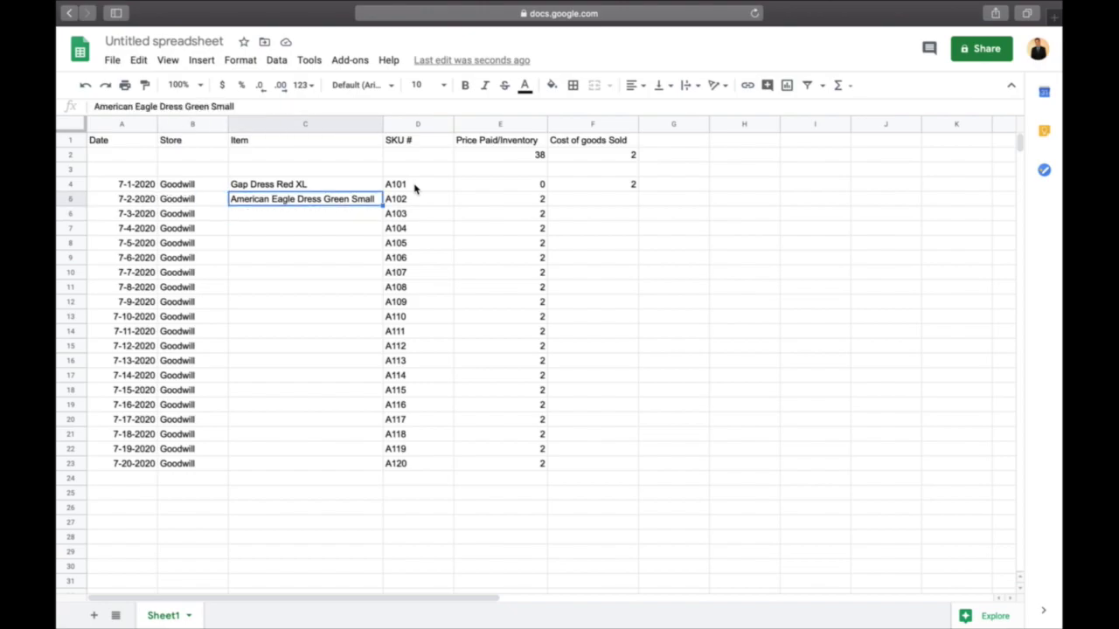
pyautogui.press('Right')
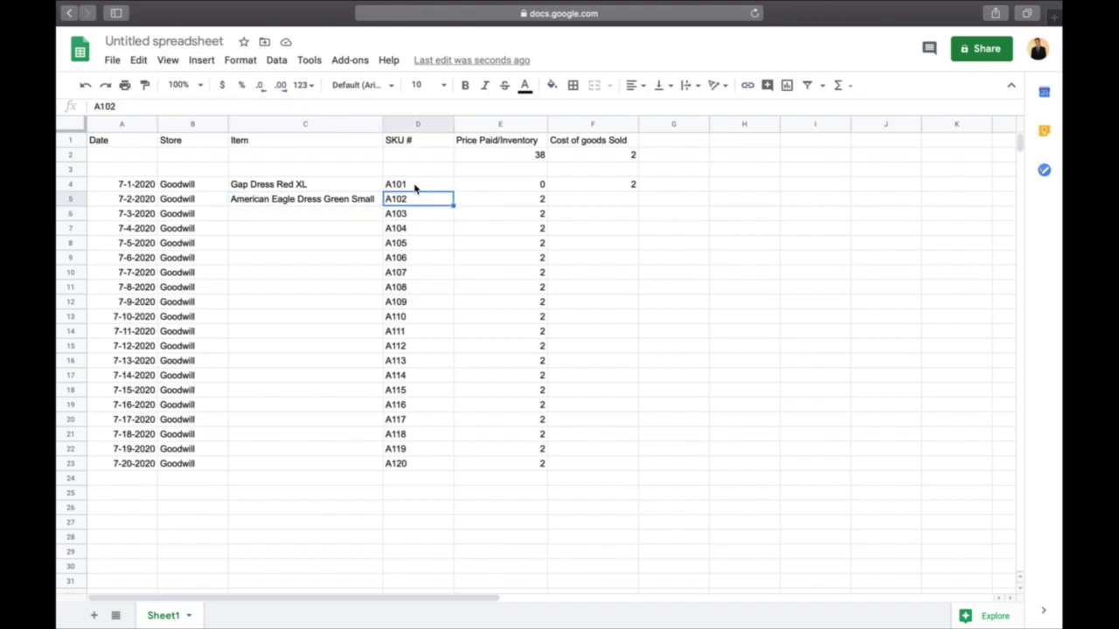
pyautogui.press('Right')
pyautogui.press('Down')
pyautogui.press('Up')
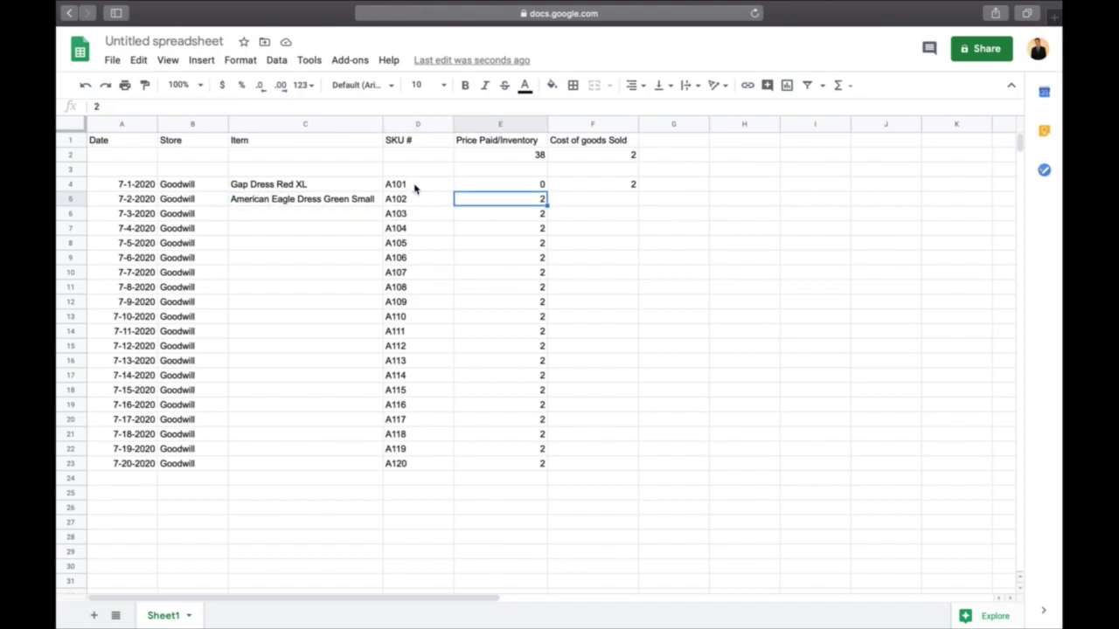
pyautogui.press('Down')
pyautogui.press('Up')
pyautogui.press('Right')
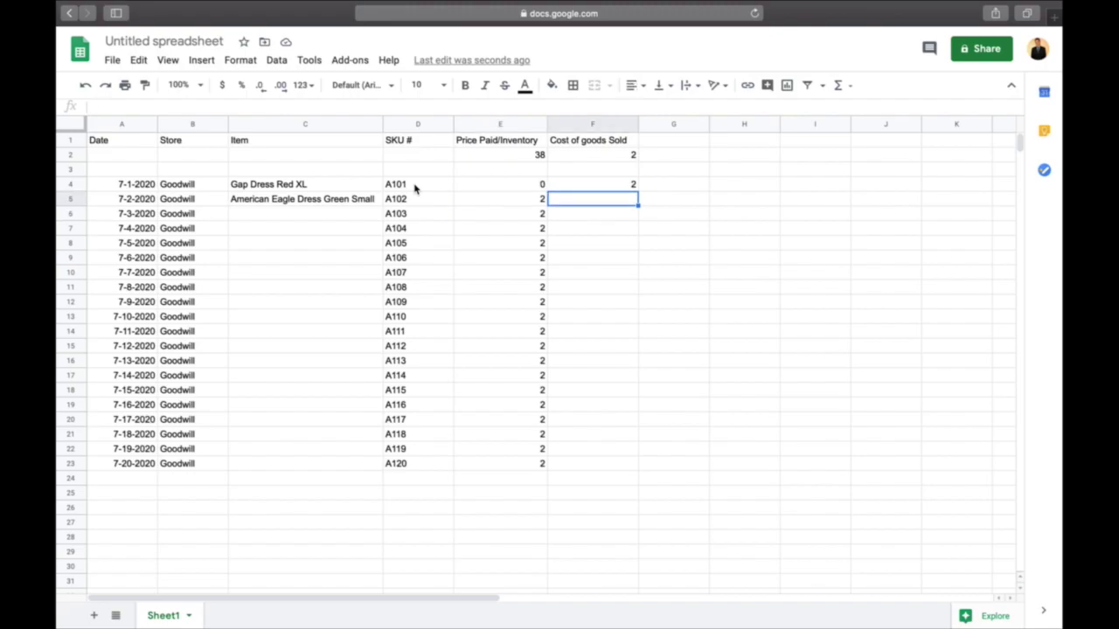
pyautogui.press('Left')
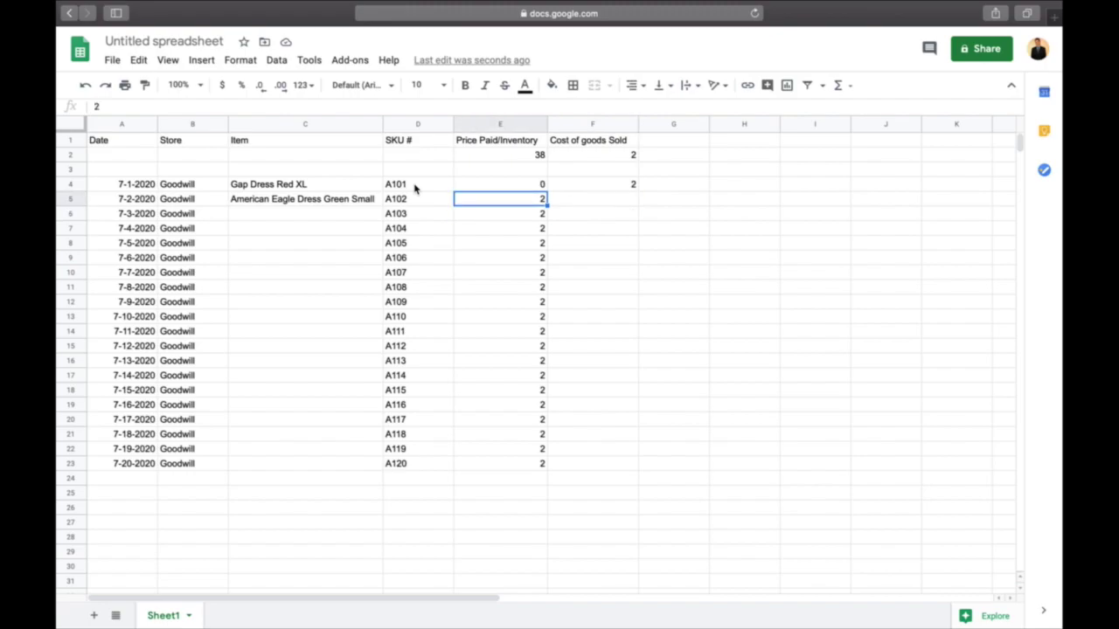
pyautogui.press('Right')
pyautogui.press('Left')
pyautogui.press('Right')
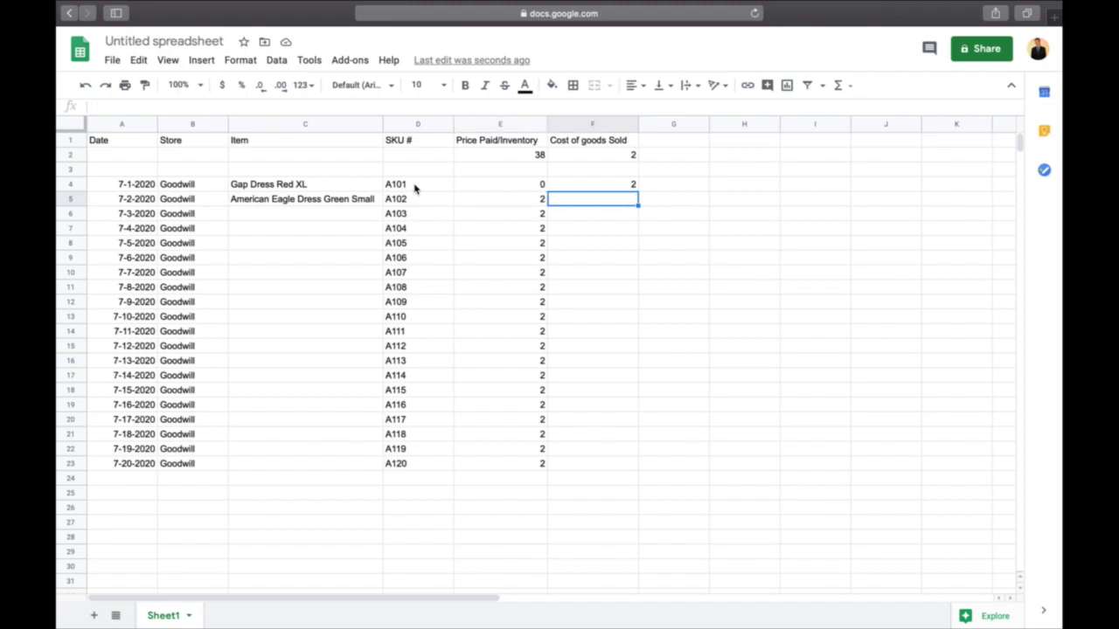
pyautogui.press('Left')
pyautogui.press('Left')
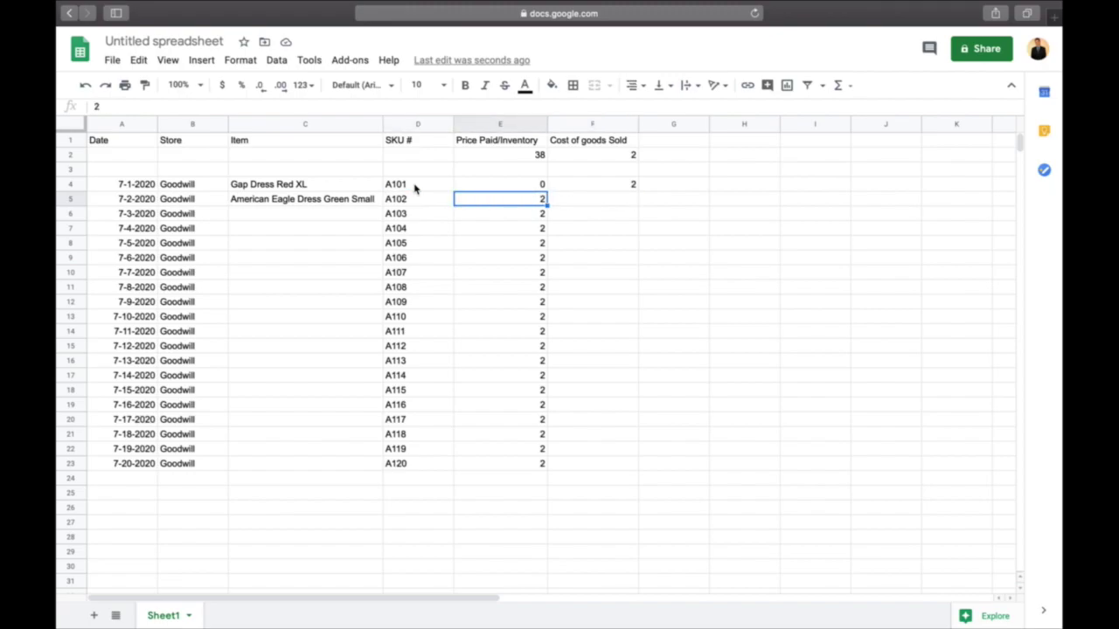
pyautogui.press('Right')
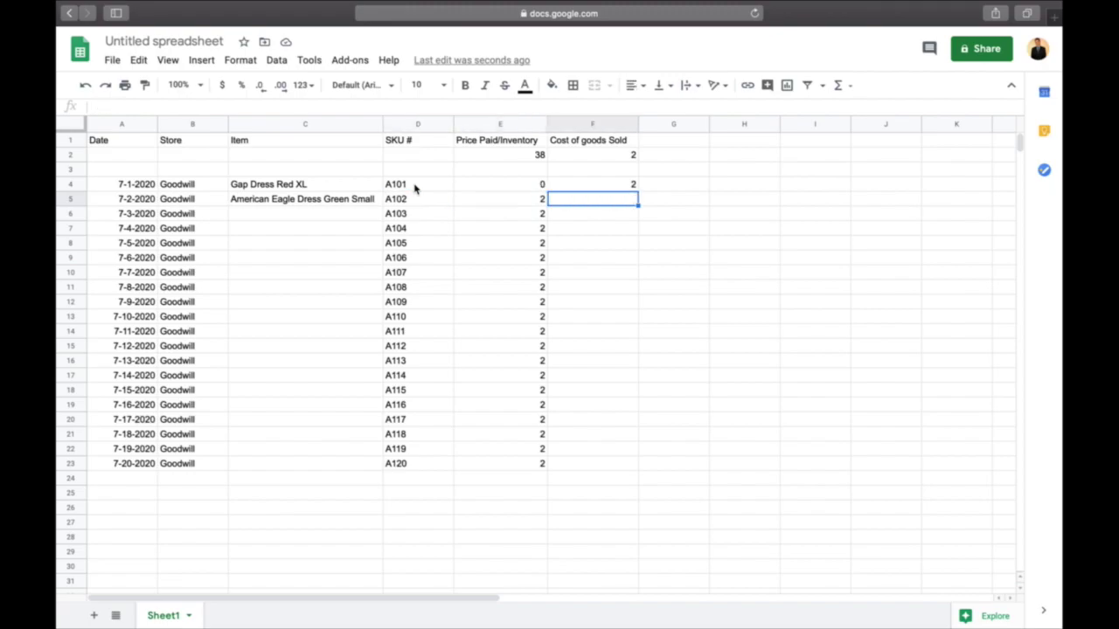
pyautogui.press('Left')
pyautogui.press('Down')
pyautogui.press('Left')
pyautogui.press('Left')
pyautogui.press('Right')
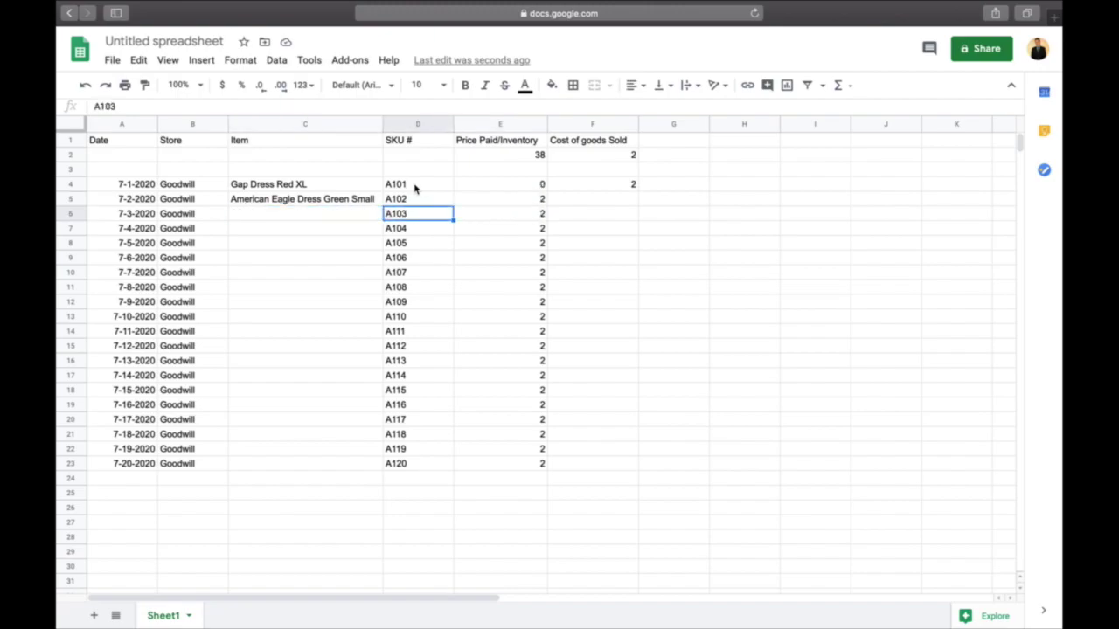
pyautogui.press('Up')
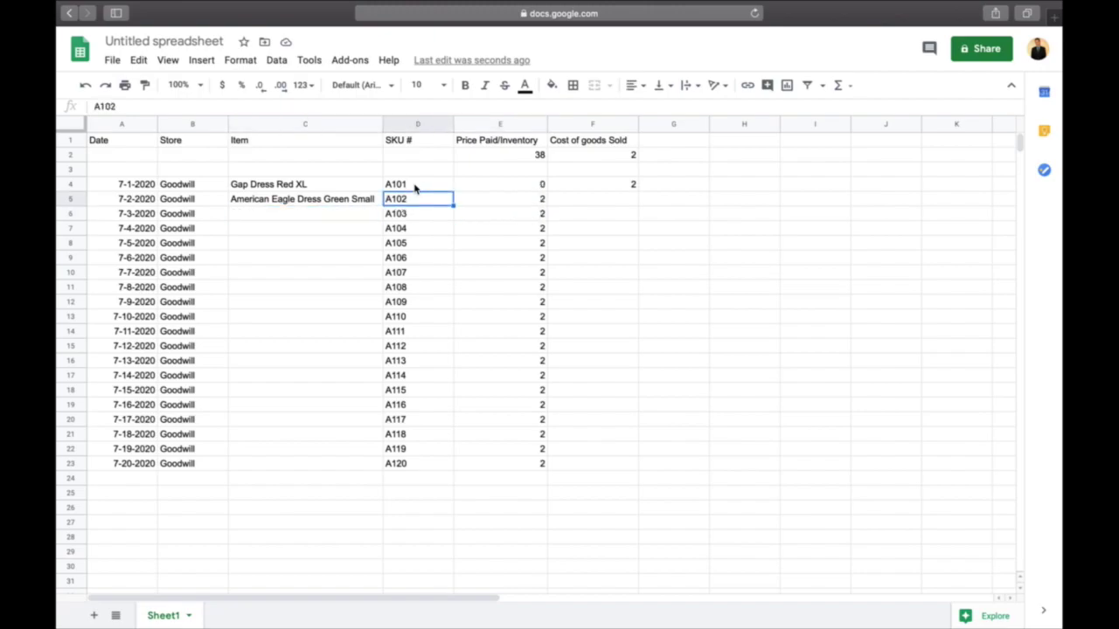
pyautogui.press('Left')
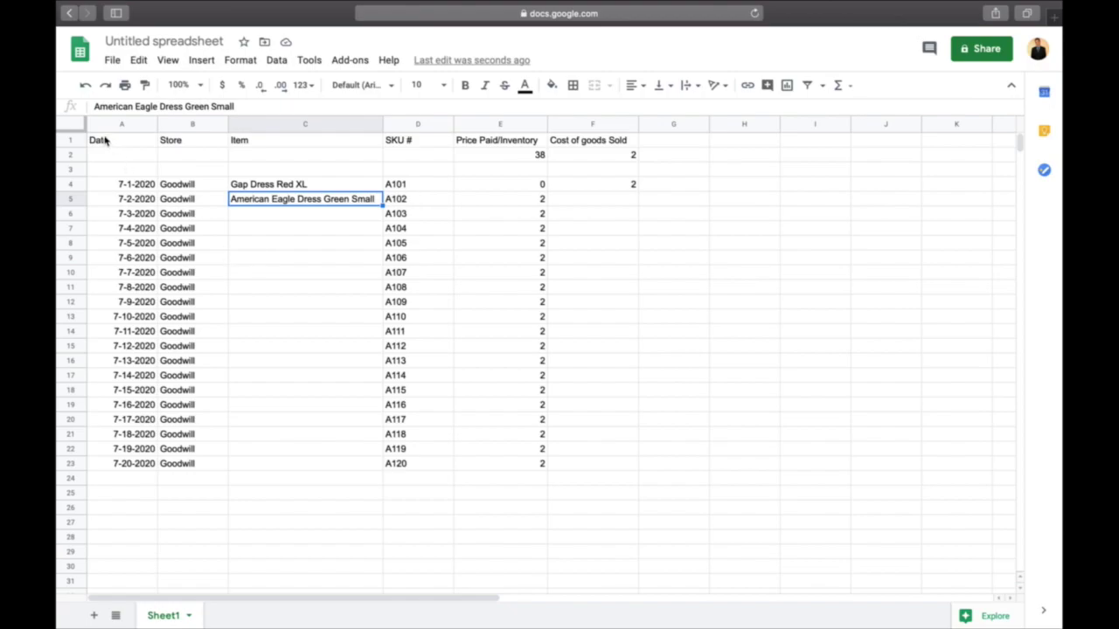
# - Clear all the inventory data from A1 to F24 to start with an empty sheet
pyautogui.moveTo(105, 140); pyautogui.dragTo(350, 199)
pyautogui.moveTo(441, 293); pyautogui.dragTo(597, 481)
pyautogui.press('Delete')
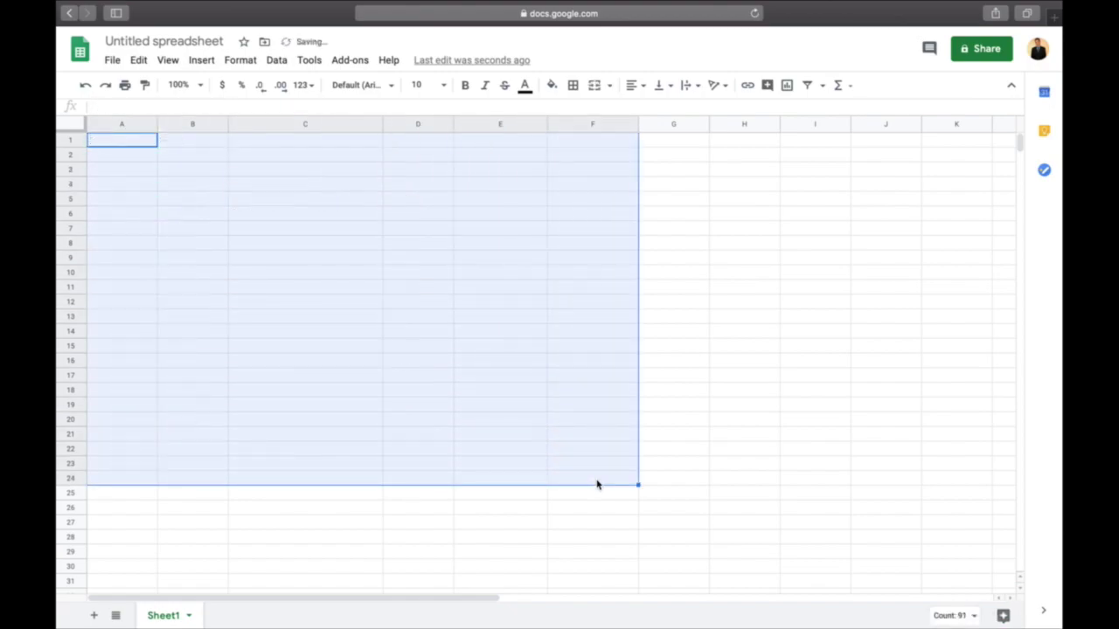
pyautogui.click(406, 327)
# - Enter the header "Date" in A1 and the first purchase date 7-1-2020 in A4
pyautogui.click(122, 142)
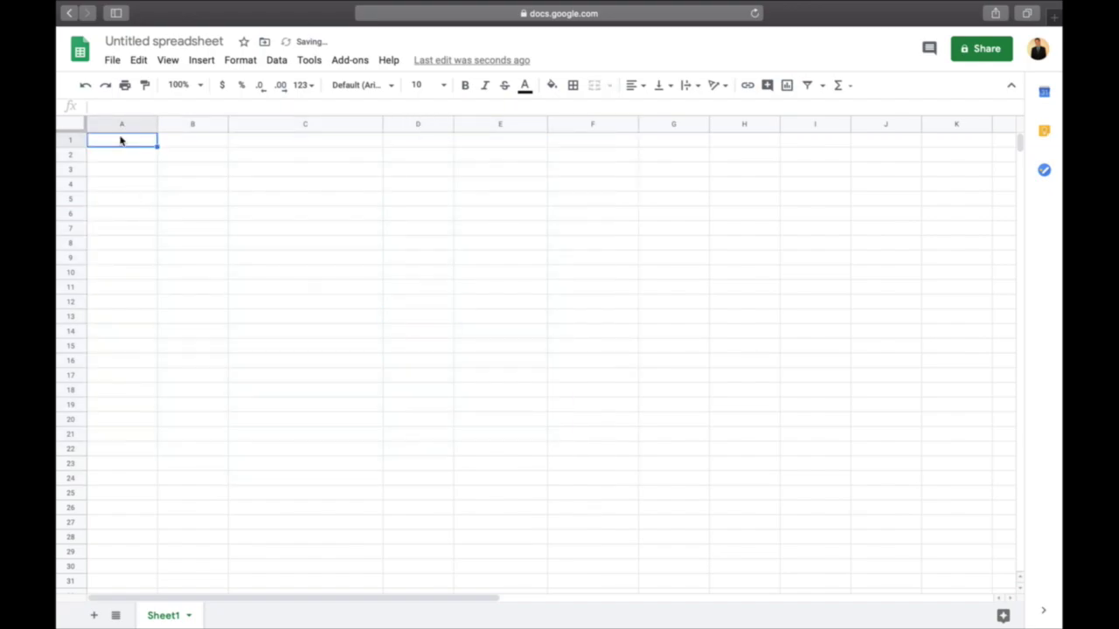
pyautogui.write('Date')
pyautogui.press('Return')
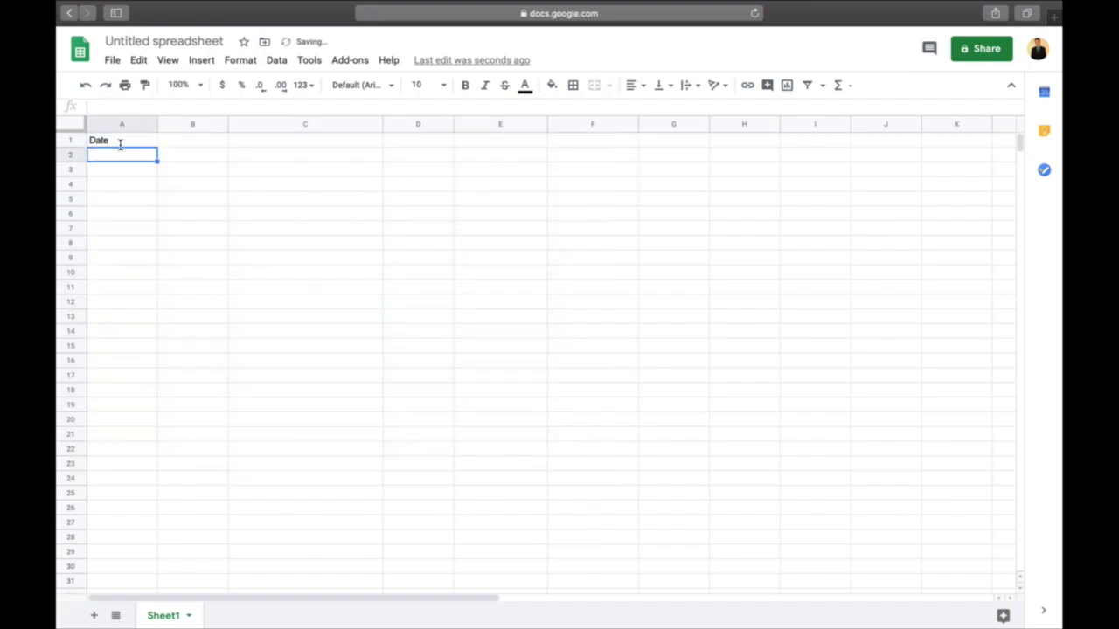
pyautogui.press('Down')
pyautogui.press('Down')
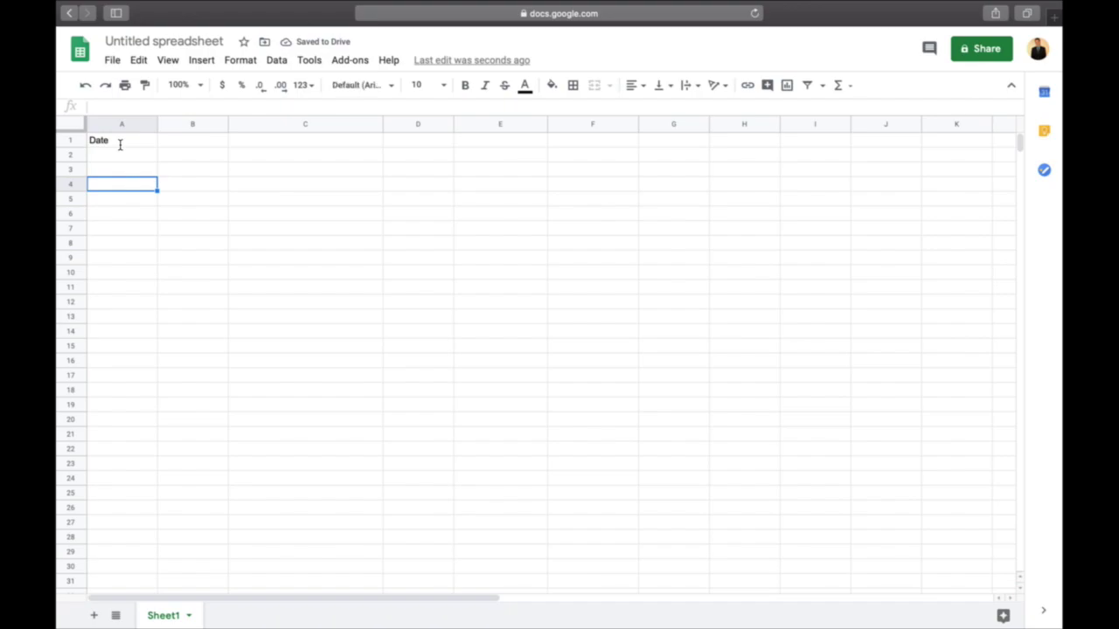
pyautogui.write('7-1-2020')
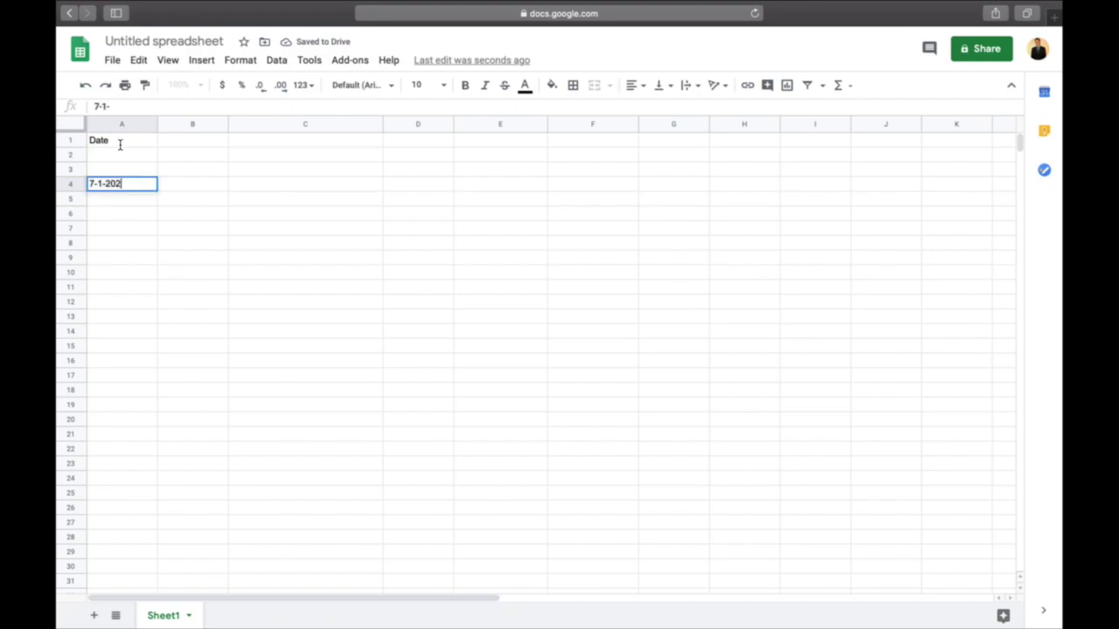
pyautogui.press('Return')
# - Enter "Goodwill" in B4 for the first purchase and the column header "Store" in B1
pyautogui.press('Up')
pyautogui.press('Right')
pyautogui.write('Goodwill')
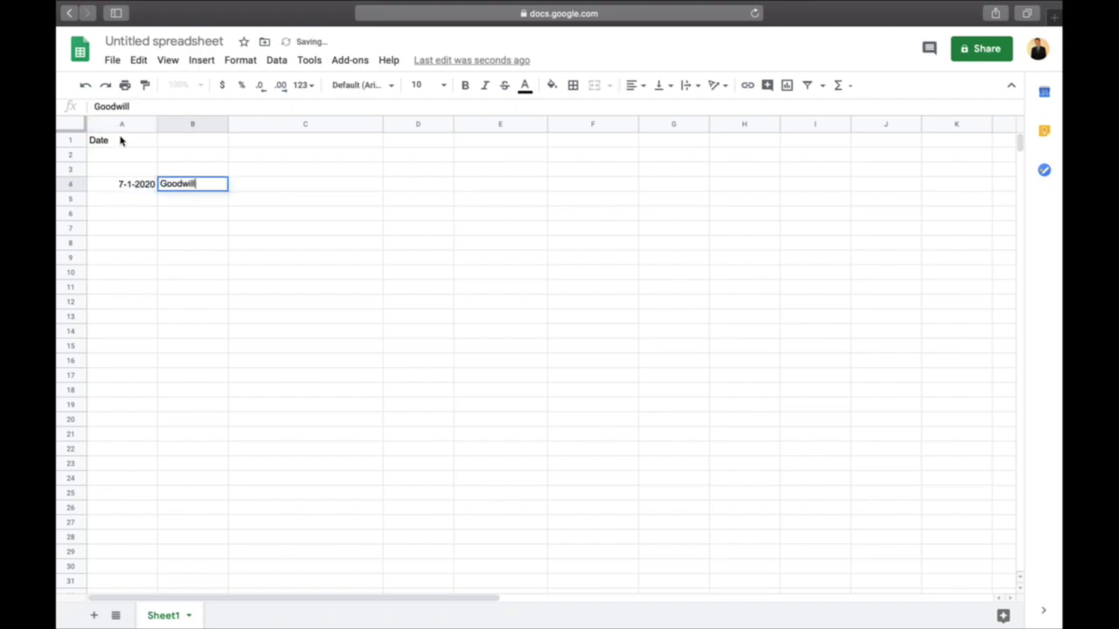
pyautogui.press('Return')
pyautogui.press('Up')
pyautogui.press('Up')
pyautogui.press('Up')
pyautogui.press('Up')
pyautogui.write('Store')
pyautogui.press('Return')
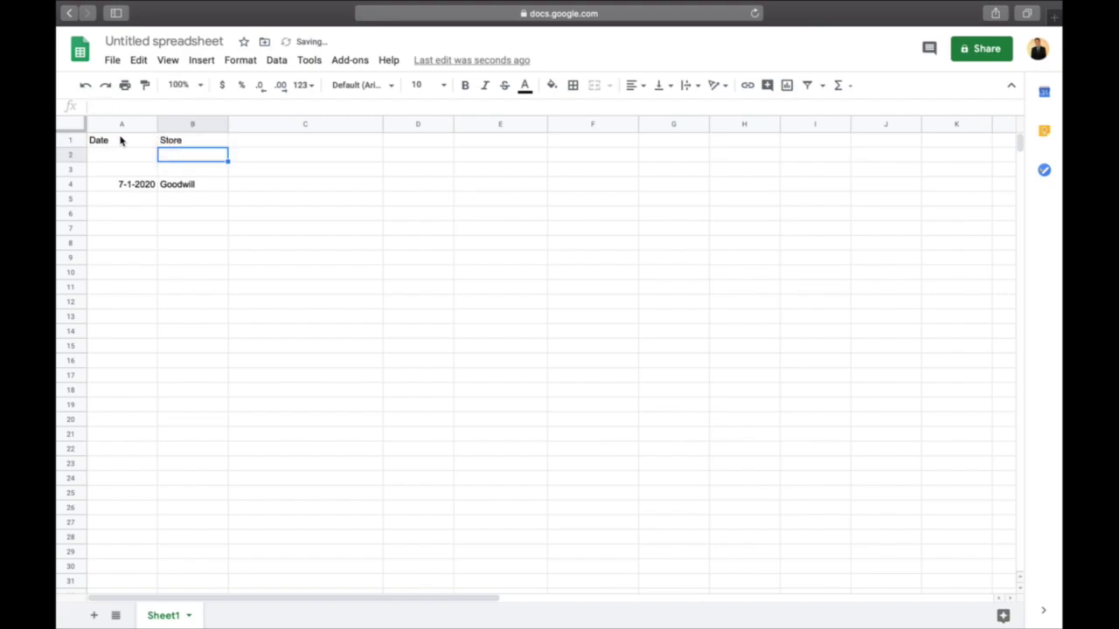
# - Enter the header "Sku" in C1
pyautogui.press('Right')
pyautogui.press('Up')
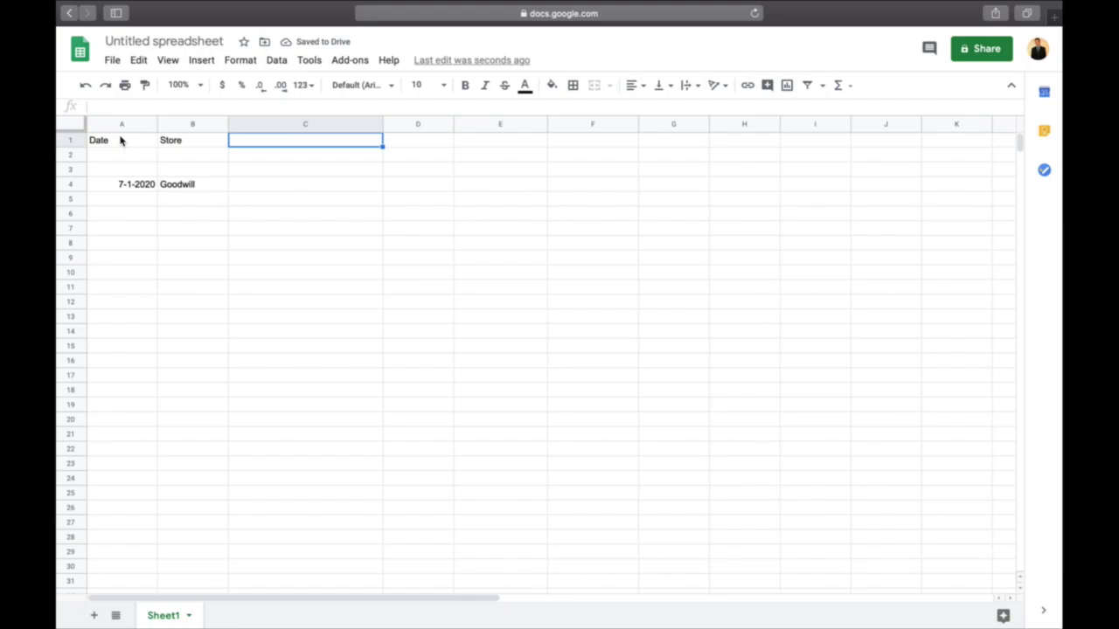
pyautogui.write('Sku')
pyautogui.press('Return')
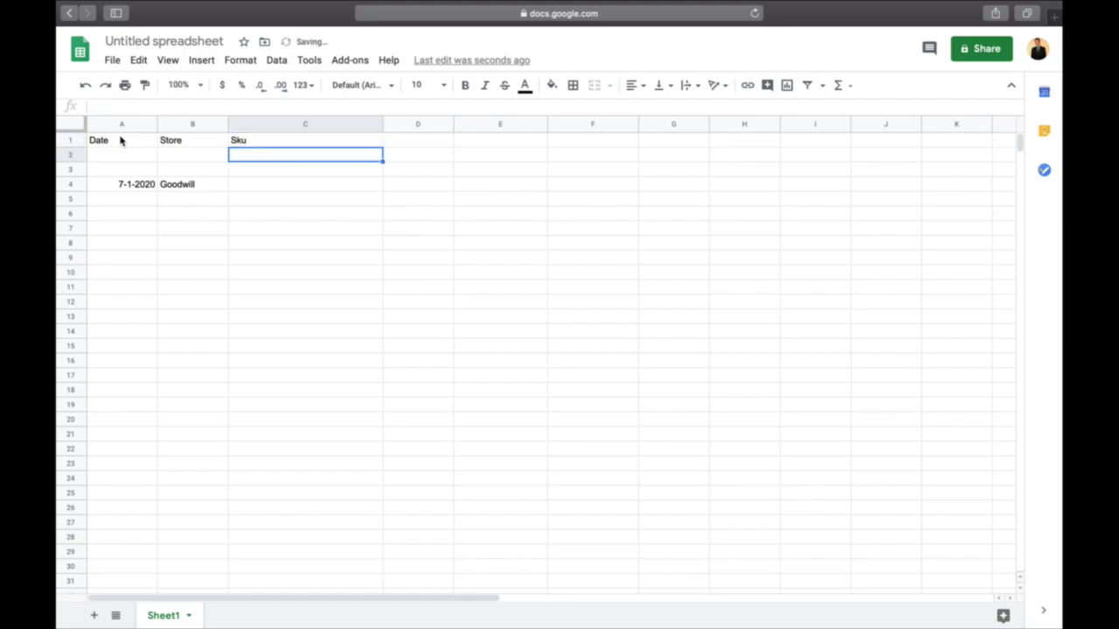
# - Replace the header in C1 with "Number of Items Purchased" and resize column C to fit it
pyautogui.click(267, 141)
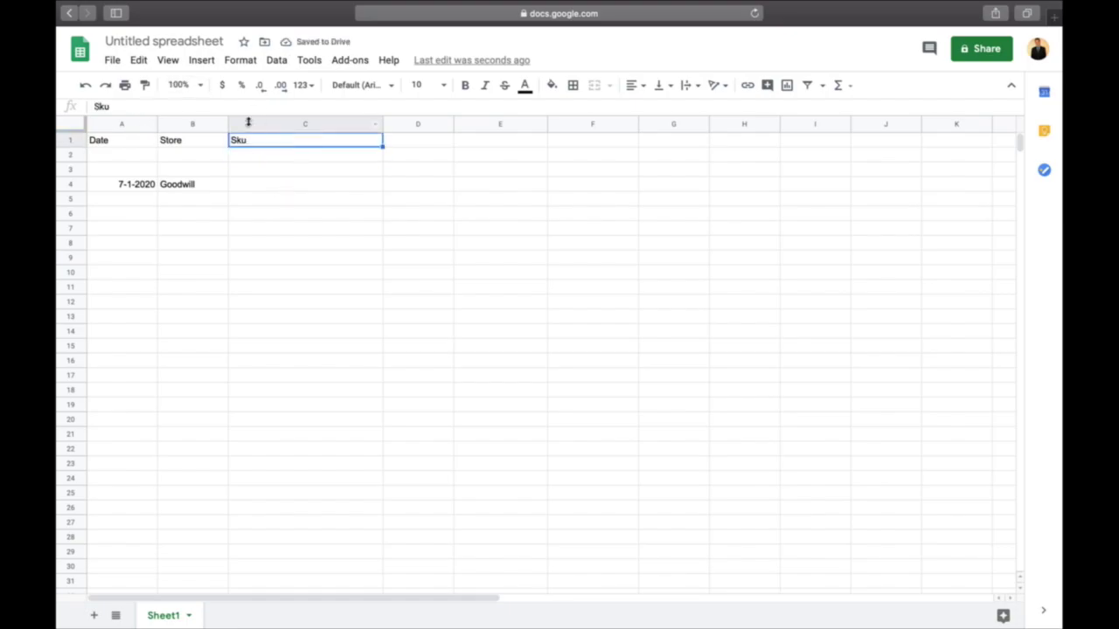
pyautogui.press('BackSpace')
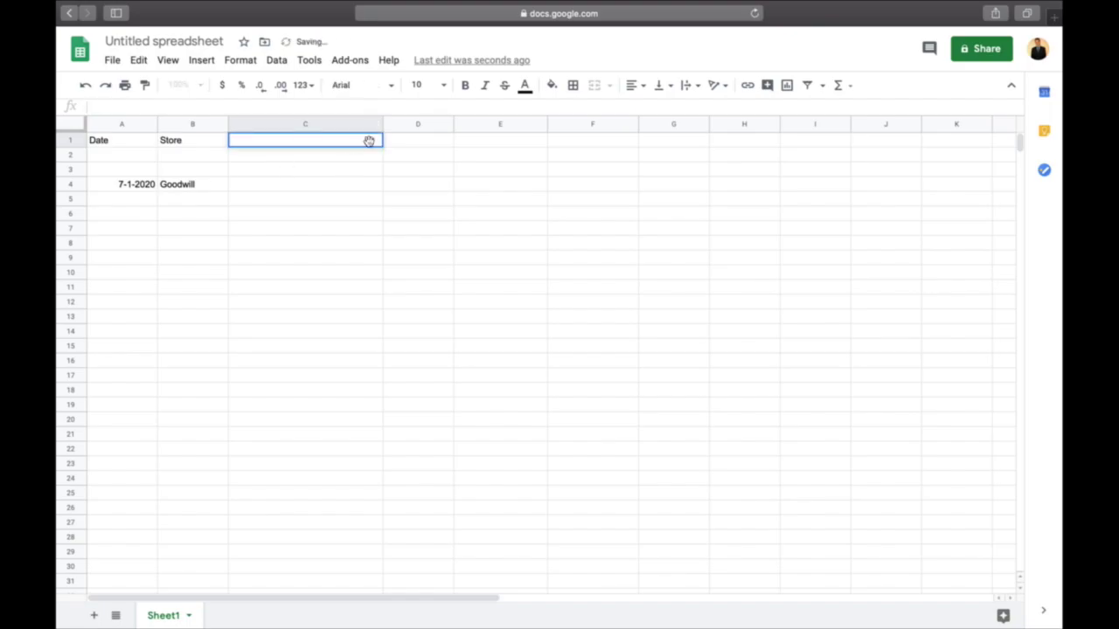
pyautogui.moveTo(382, 123); pyautogui.dragTo(302, 126)
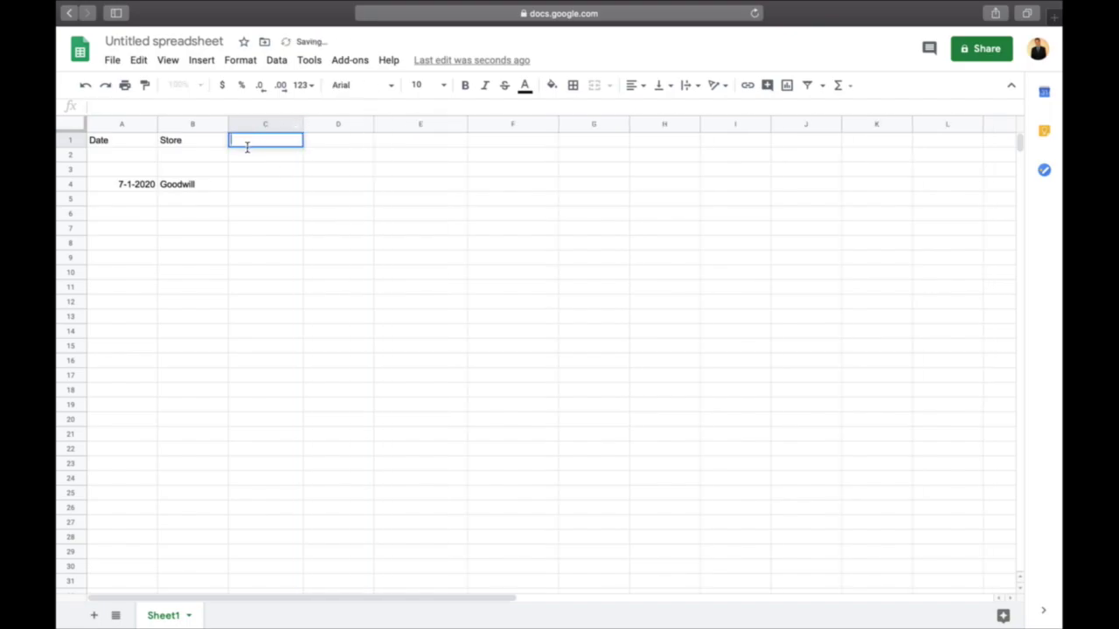
pyautogui.write('Number of')
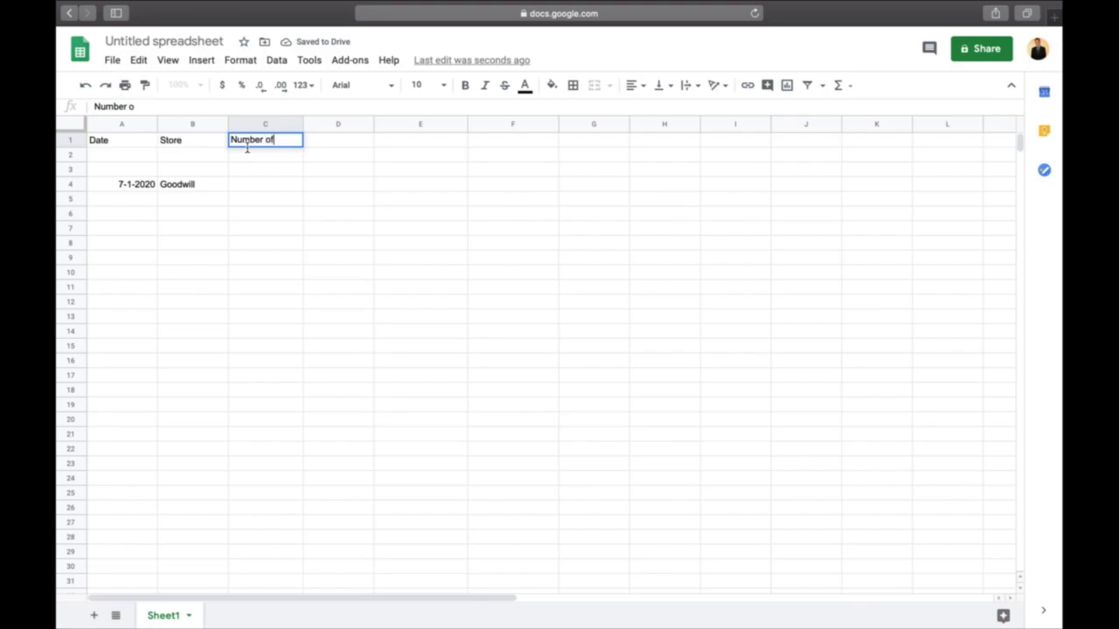
pyautogui.write(' Items Purchased')
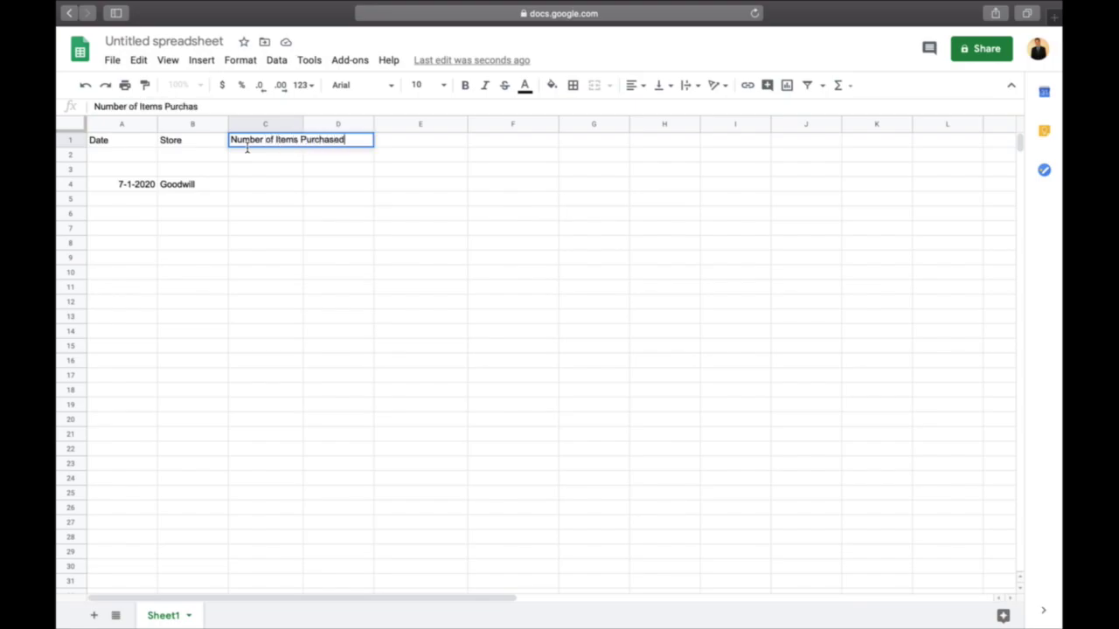
pyautogui.press('Return')
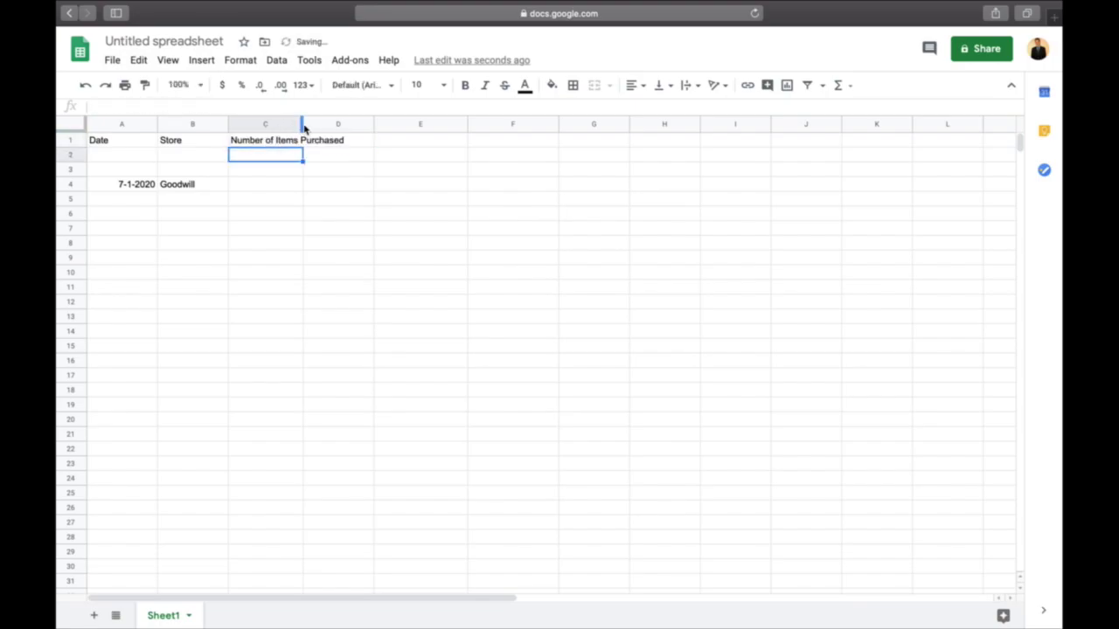
pyautogui.moveTo(303, 125); pyautogui.dragTo(359, 125)
# - Enter the column header "Price Paid" in D1
pyautogui.click(383, 141)
pyautogui.write('P')
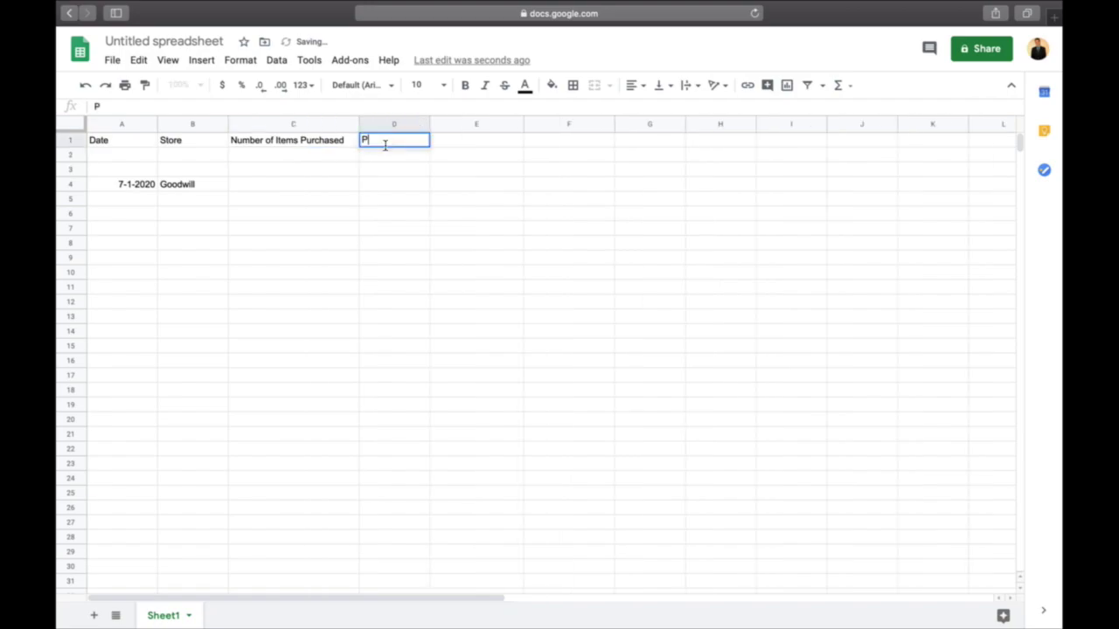
pyautogui.write('rice Paid')
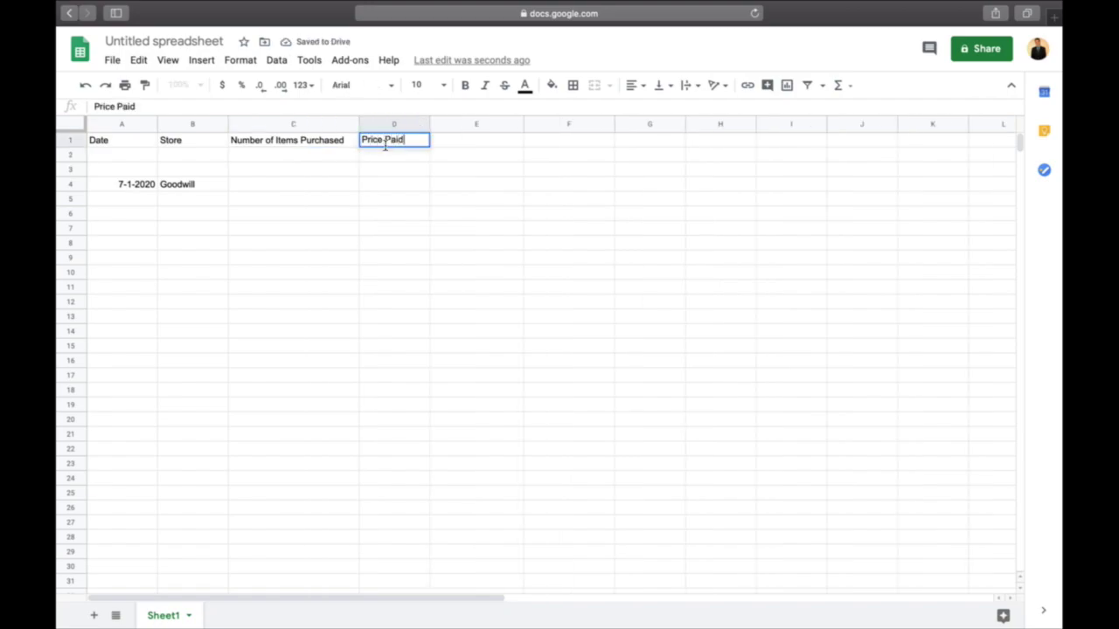
pyautogui.press('Return')
# - Total the Number of Items Purchased column in C2 with a SUM formula over column C from C4 down
pyautogui.click(295, 157)
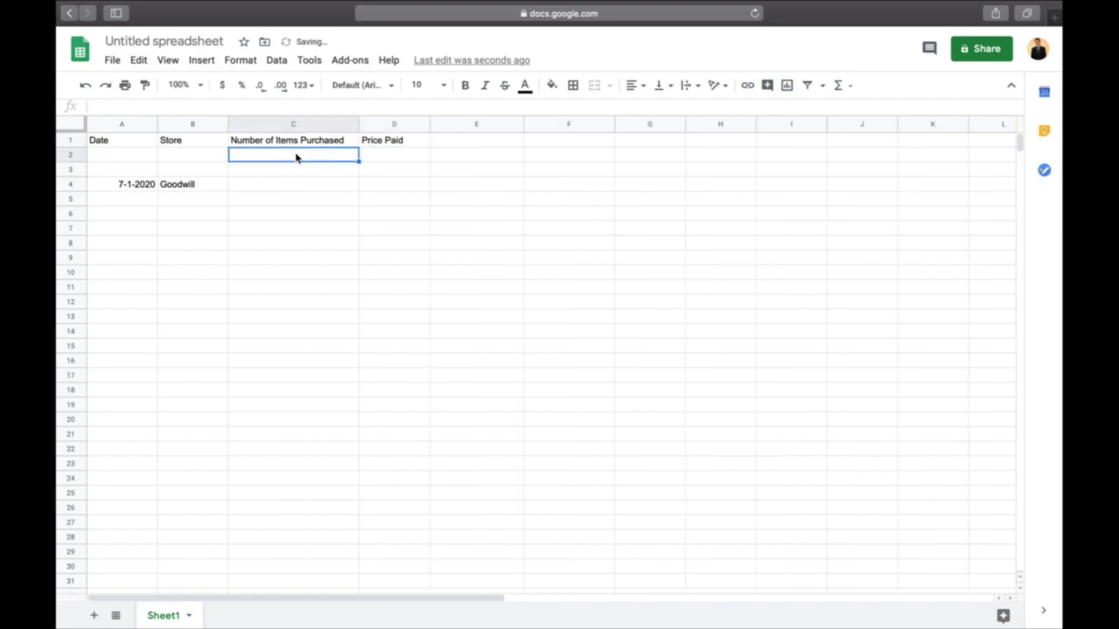
pyautogui.click(845, 85)
pyautogui.click(848, 109)
pyautogui.moveTo(345, 182); pyautogui.dragTo(323, 595)
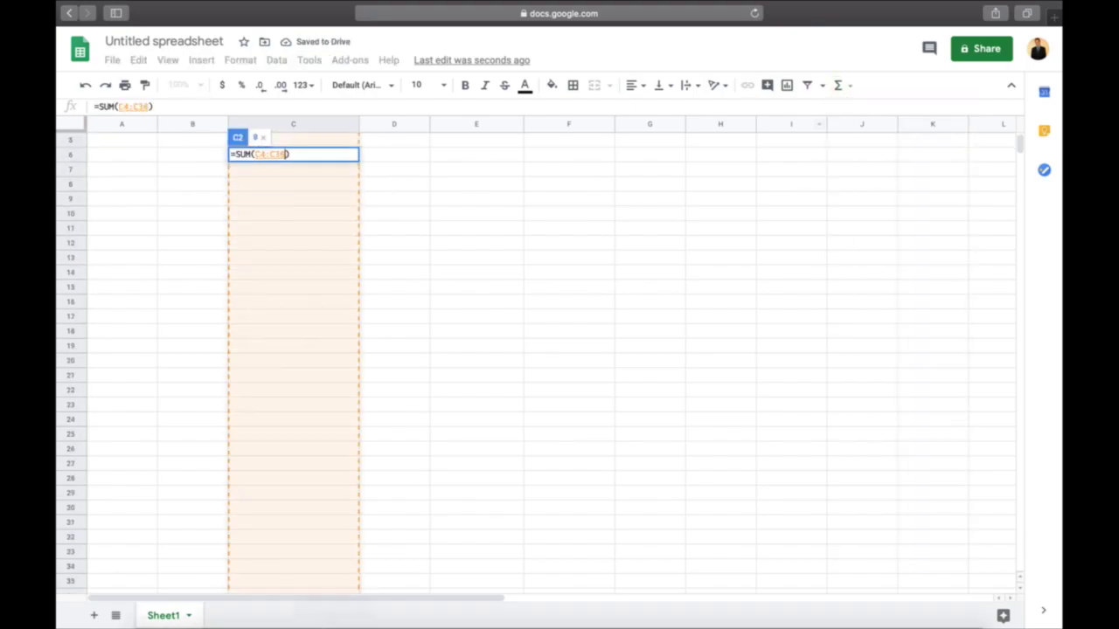
pyautogui.press('Return')
# - Enter 20 in C4 as the number of items purchased at Goodwill on 7-1-2020
pyautogui.click(247, 185)
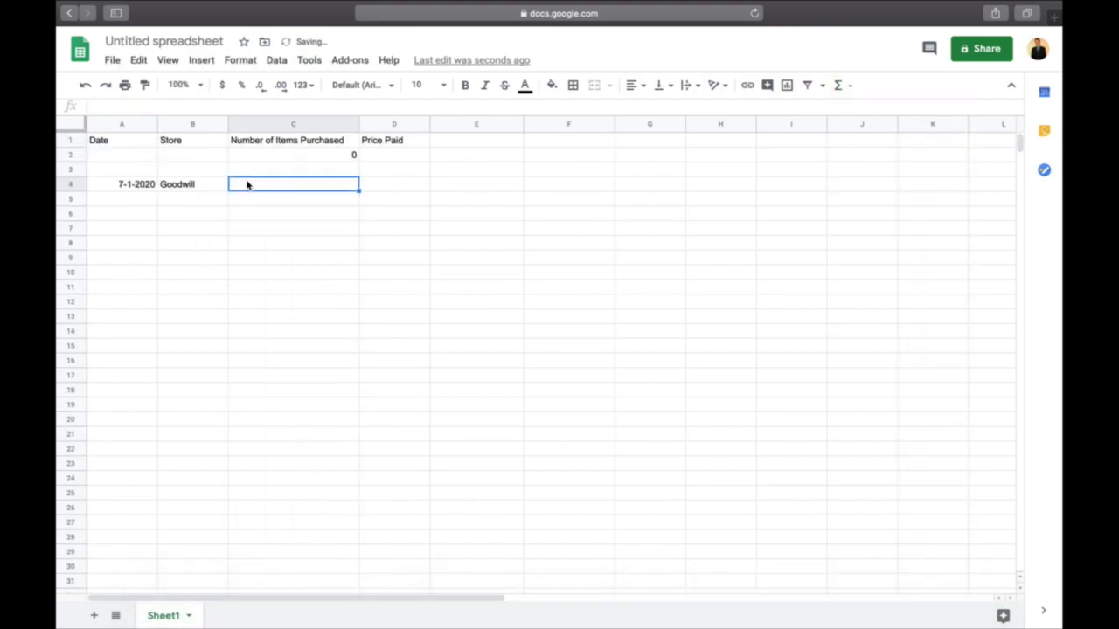
pyautogui.write('20')
pyautogui.press('Return')
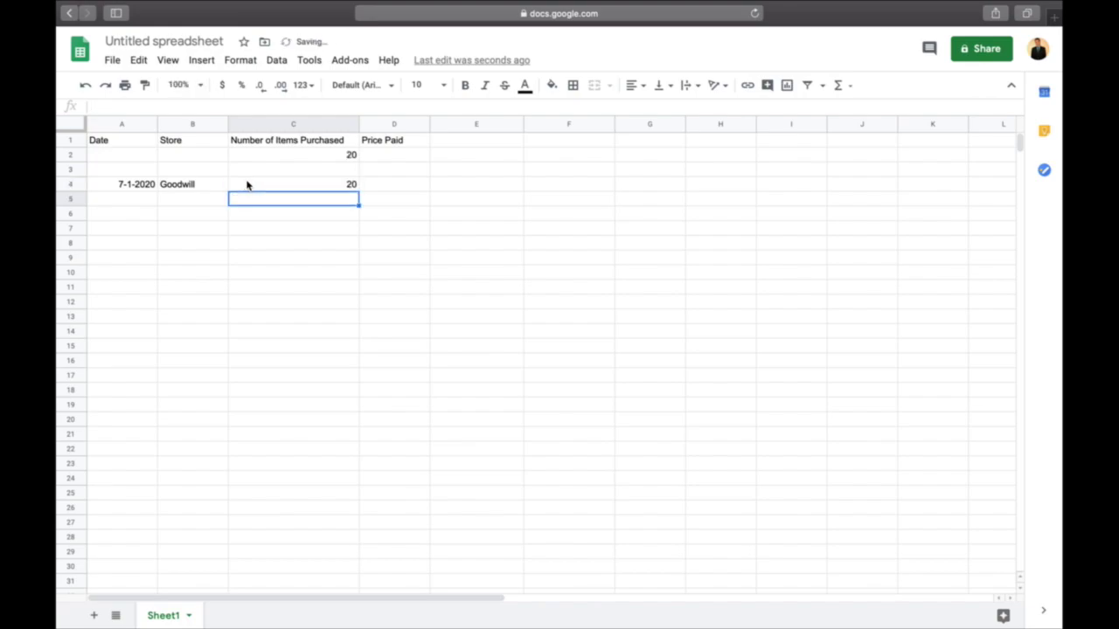
pyautogui.click(394, 154)
pyautogui.write('40')
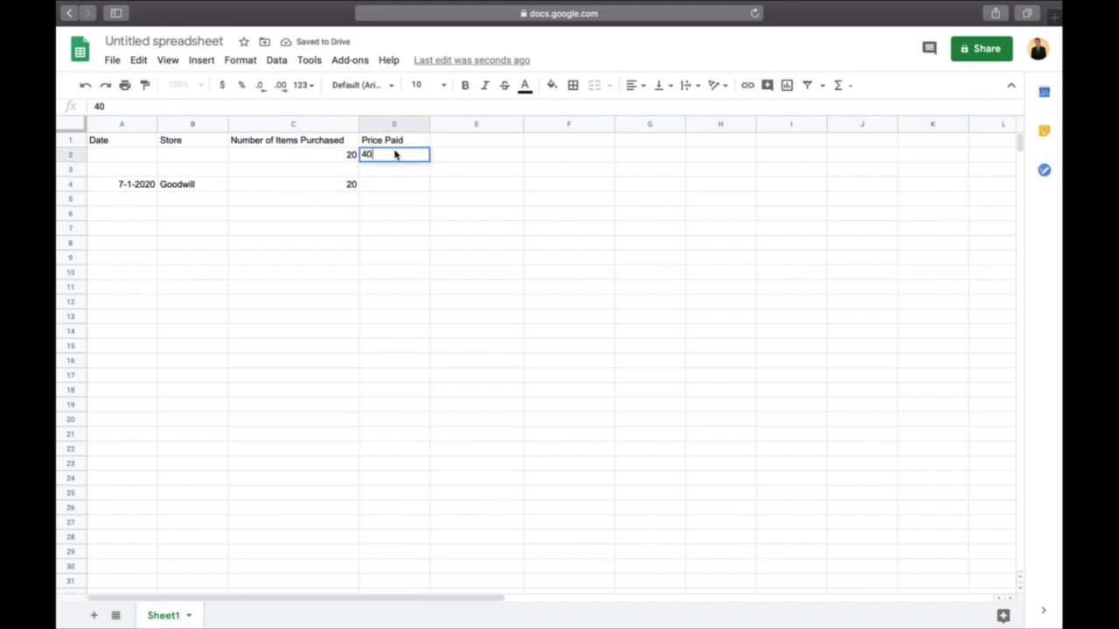
pyautogui.press('Return')
# - Enter 40 in D4 as the price paid at Goodwill on 7-1-2020
pyautogui.press('Down')
pyautogui.write('40')
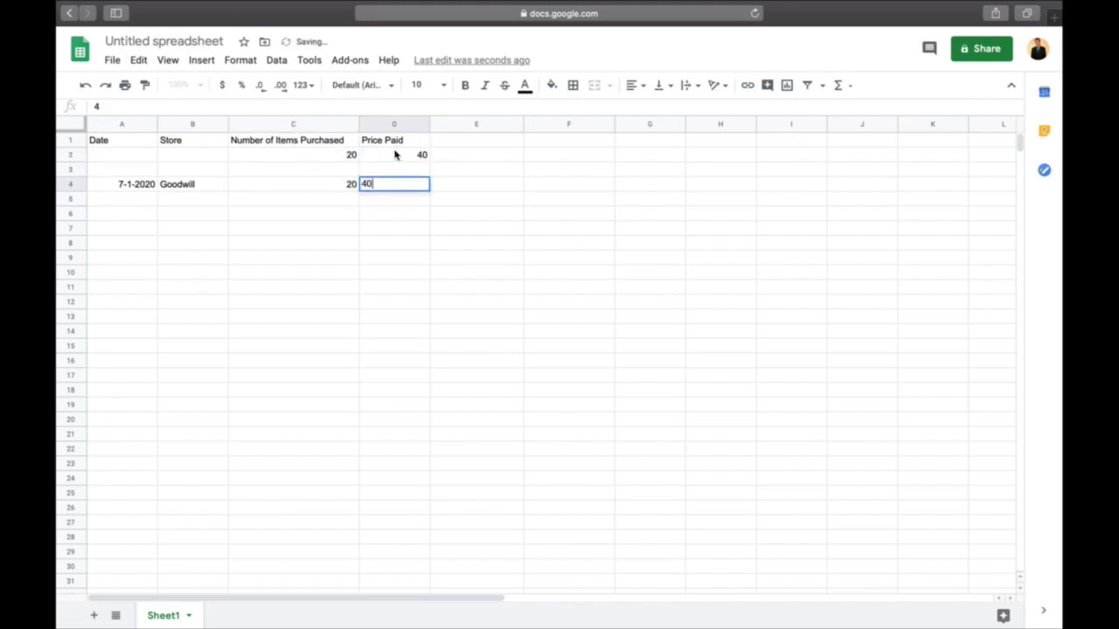
pyautogui.press('Return')
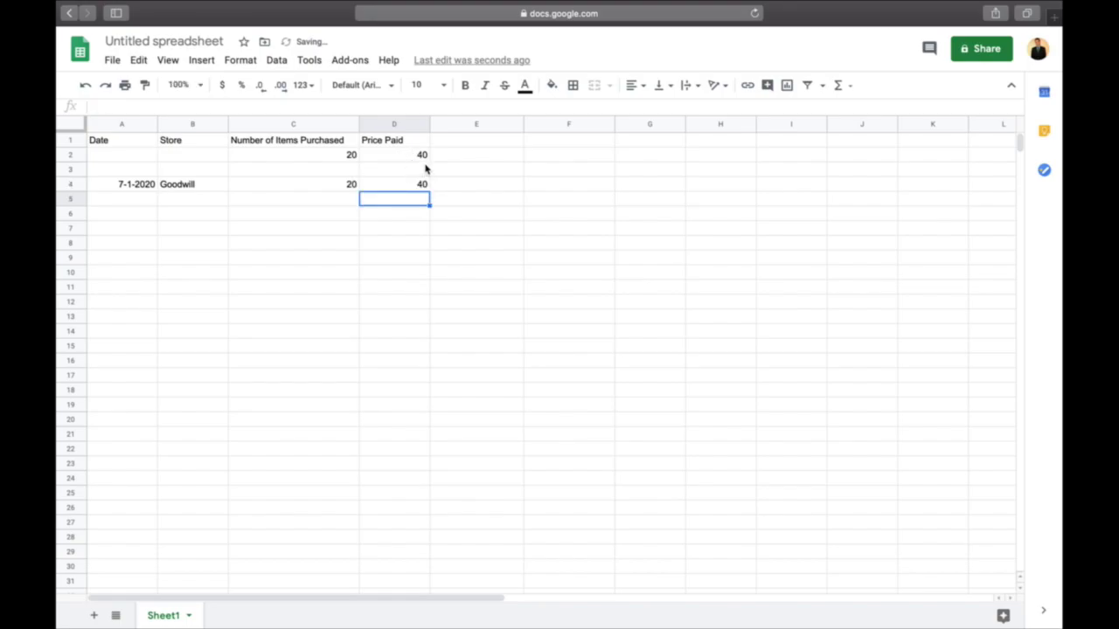
# - Total the Price Paid column in D2 with the SUM formula over D4:D39
pyautogui.click(423, 155)
pyautogui.click(857, 85)
pyautogui.click(849, 109)
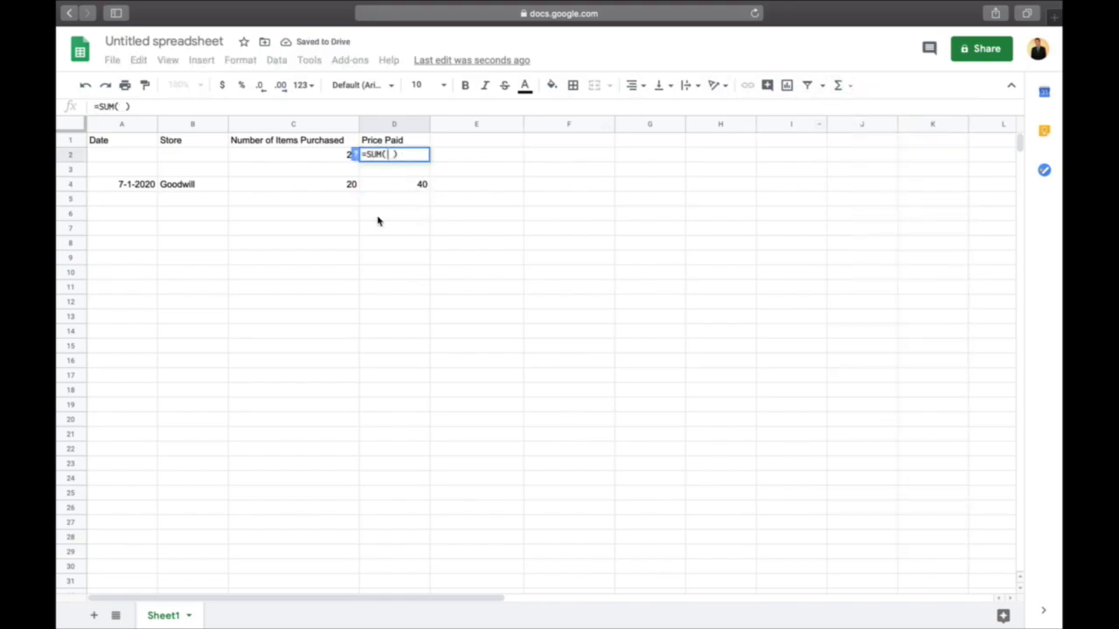
pyautogui.moveTo(394, 190); pyautogui.dragTo(394, 599)
pyautogui.press('Return')
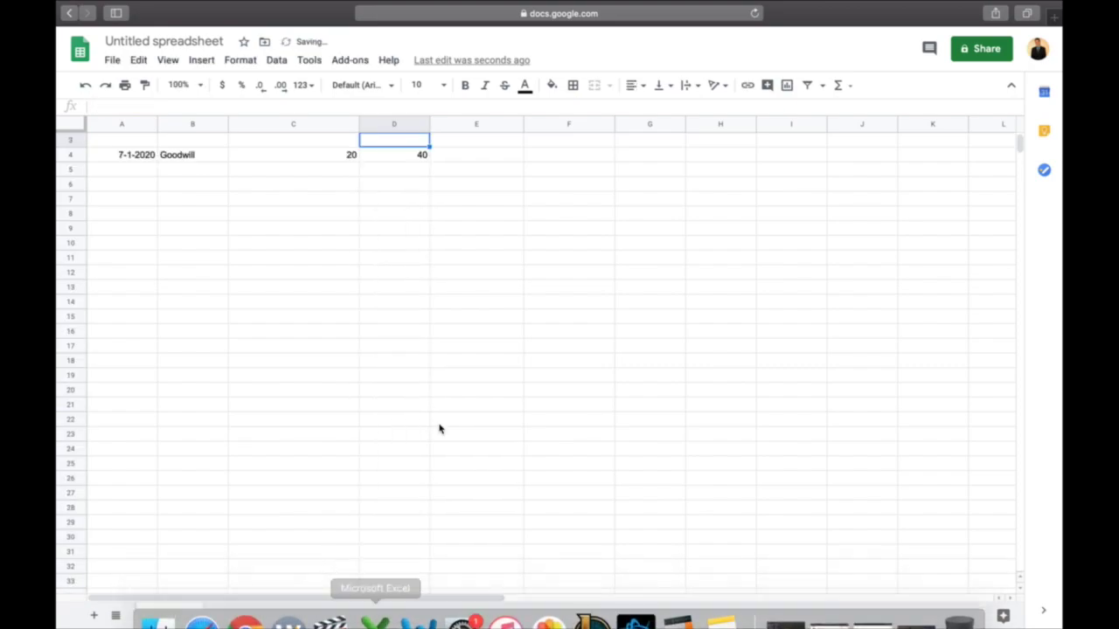
pyautogui.scroll(1, 440, 427)
pyautogui.click(340, 157)
pyautogui.click(390, 160)
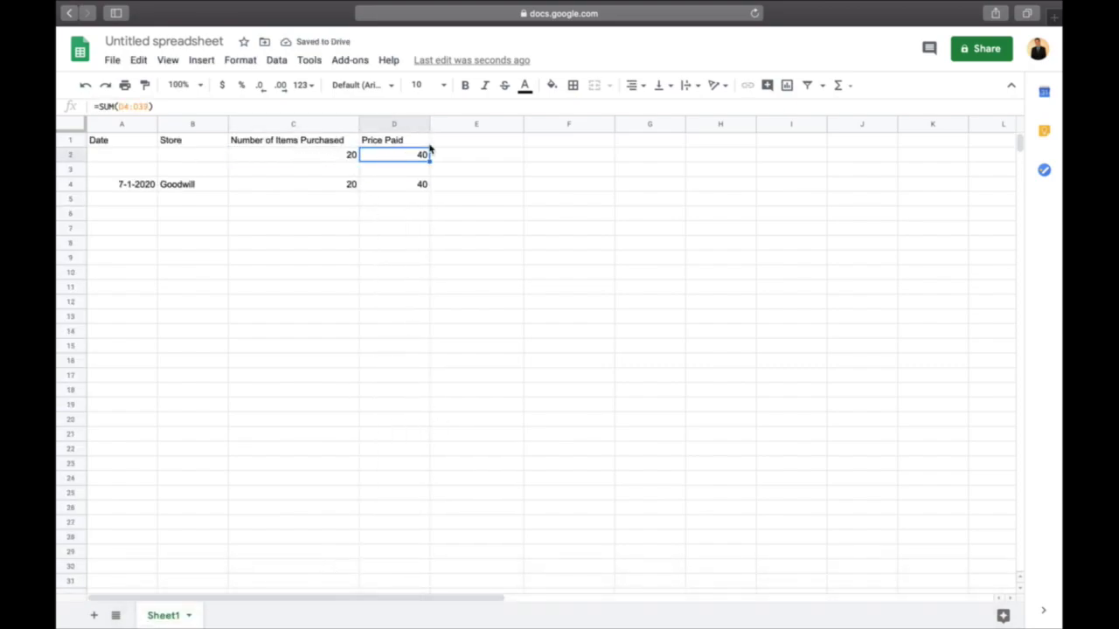
# - Enter the column header "Average Cost of Goods" in E1
pyautogui.click(473, 142)
pyautogui.write('Average C')
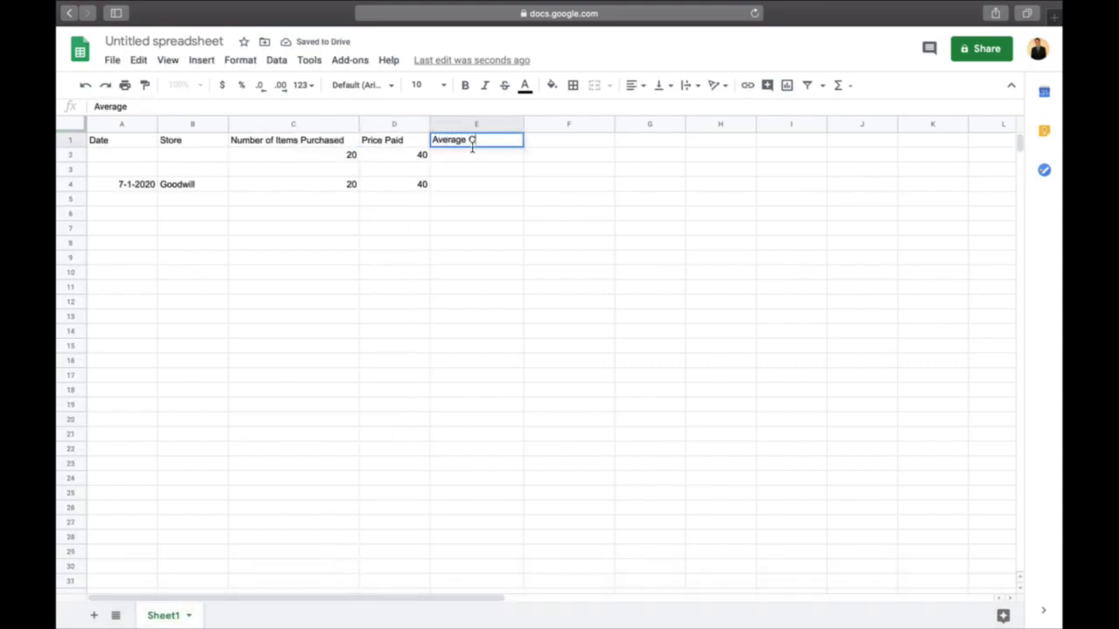
pyautogui.write('ost of Goods')
pyautogui.press('Return')
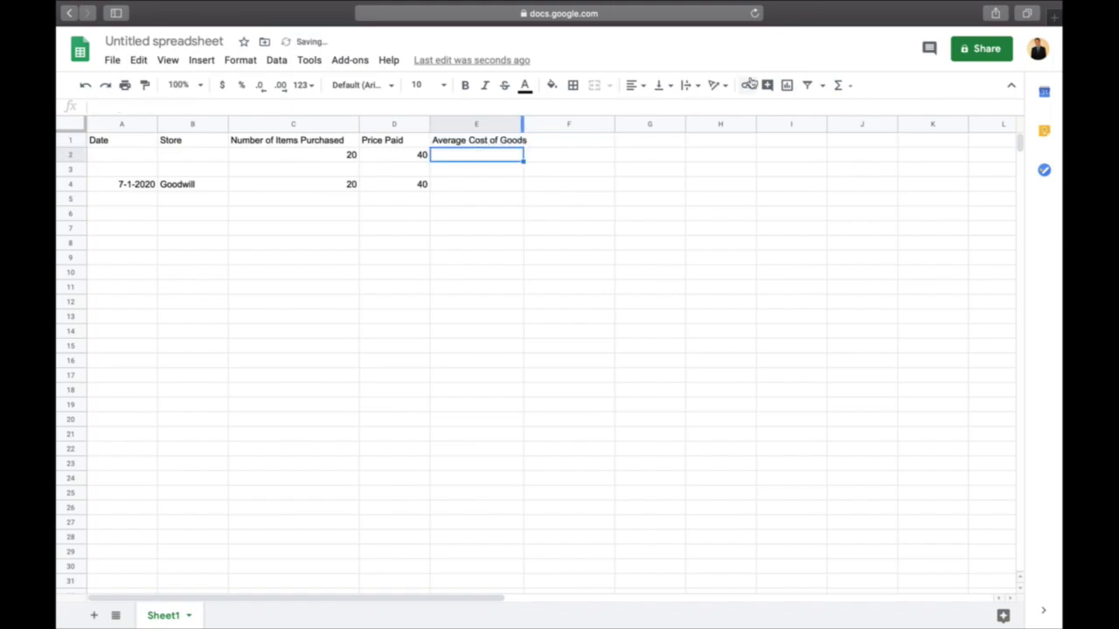
# - Calculate the overall average cost in E2 with =SUM(D2/C2), and widen column D slightly
pyautogui.click(841, 84)
pyautogui.click(851, 112)
pyautogui.click(379, 158)
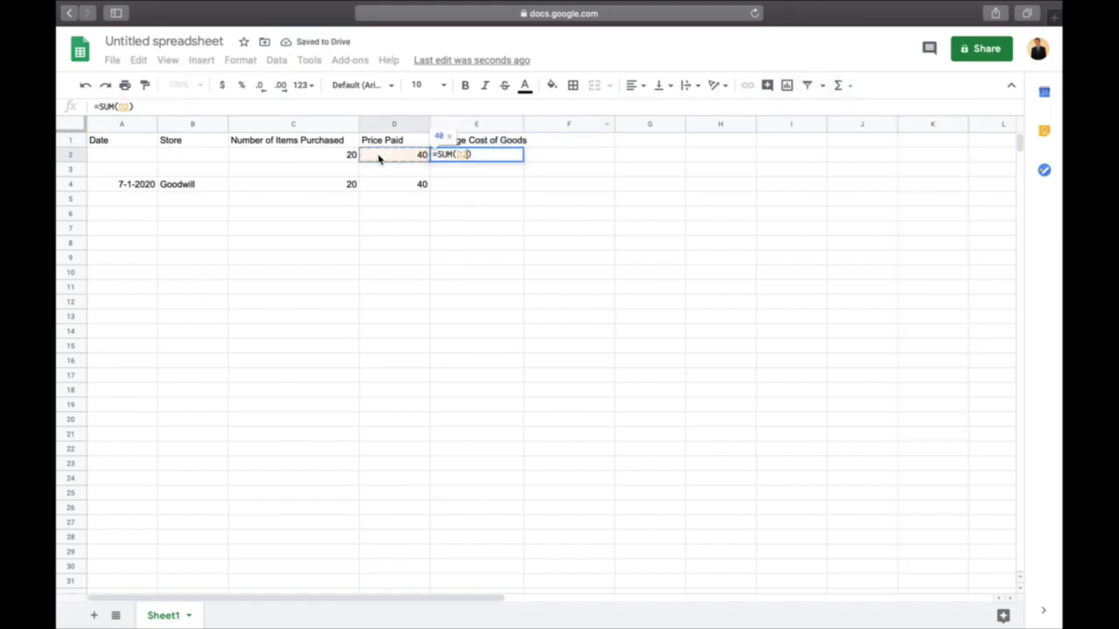
pyautogui.write('/')
pyautogui.click(321, 159)
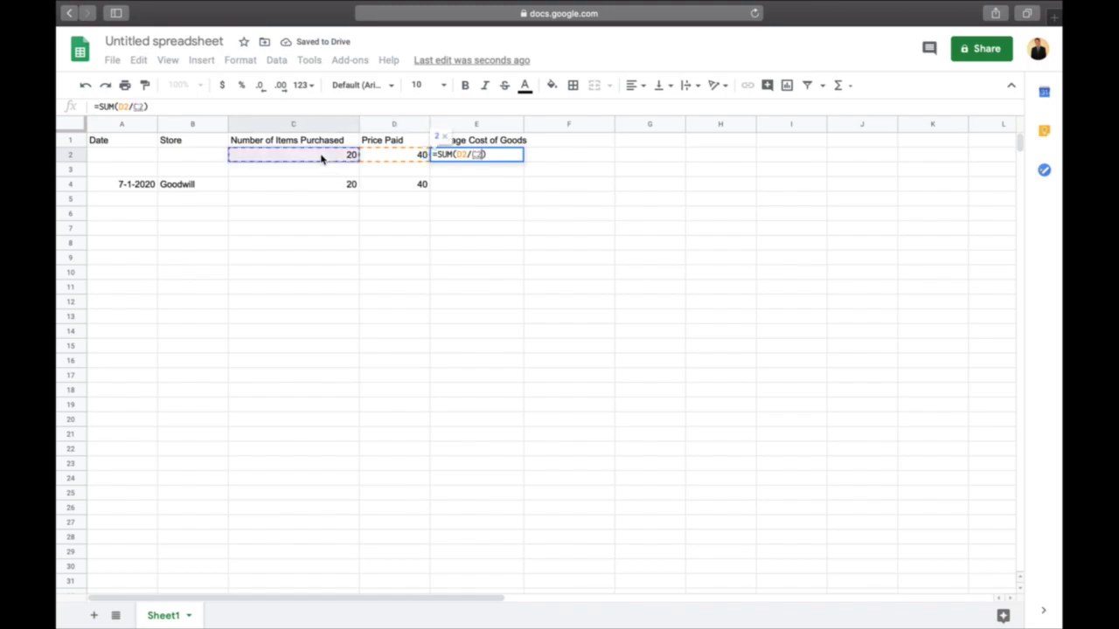
pyautogui.press('Return')
pyautogui.press('Up')
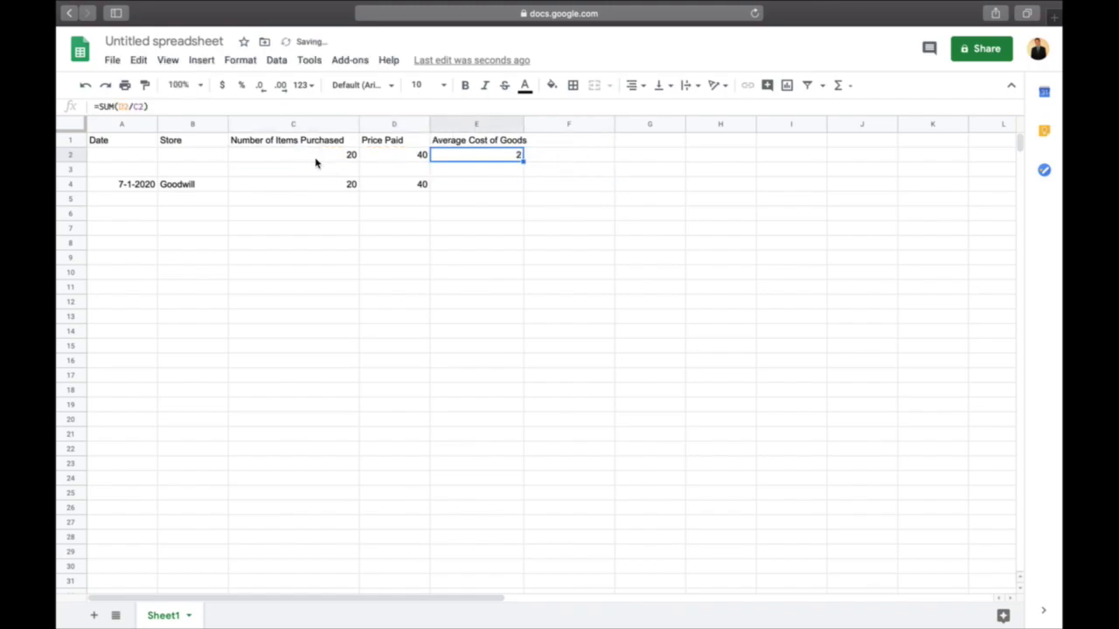
pyautogui.moveTo(429, 125); pyautogui.dragTo(443, 125)
# - Start the second purchase in row 5 with the date 7-2-2020 and the store Salvation Army
pyautogui.click(121, 191)
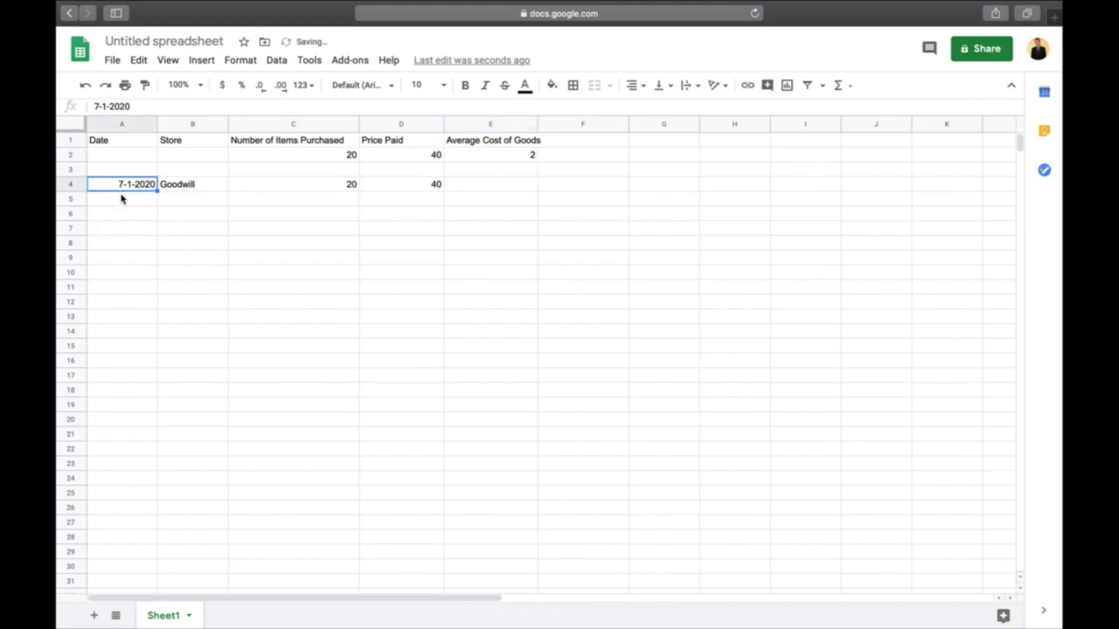
pyautogui.click(120, 199)
pyautogui.write('7-2-2020')
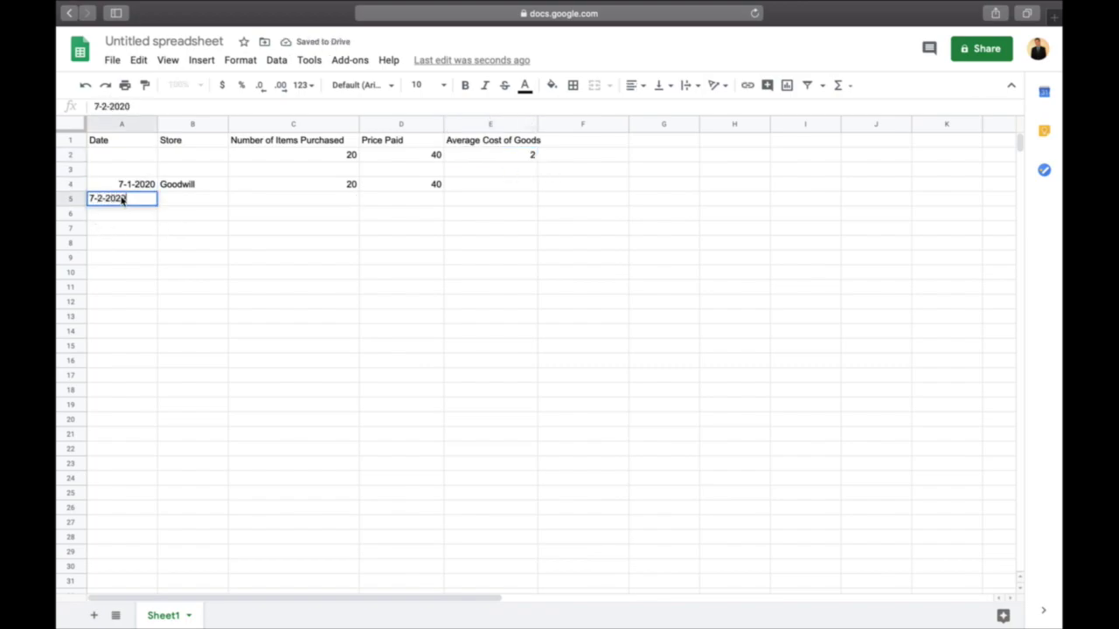
pyautogui.press('Tab')
pyautogui.write('Salva')
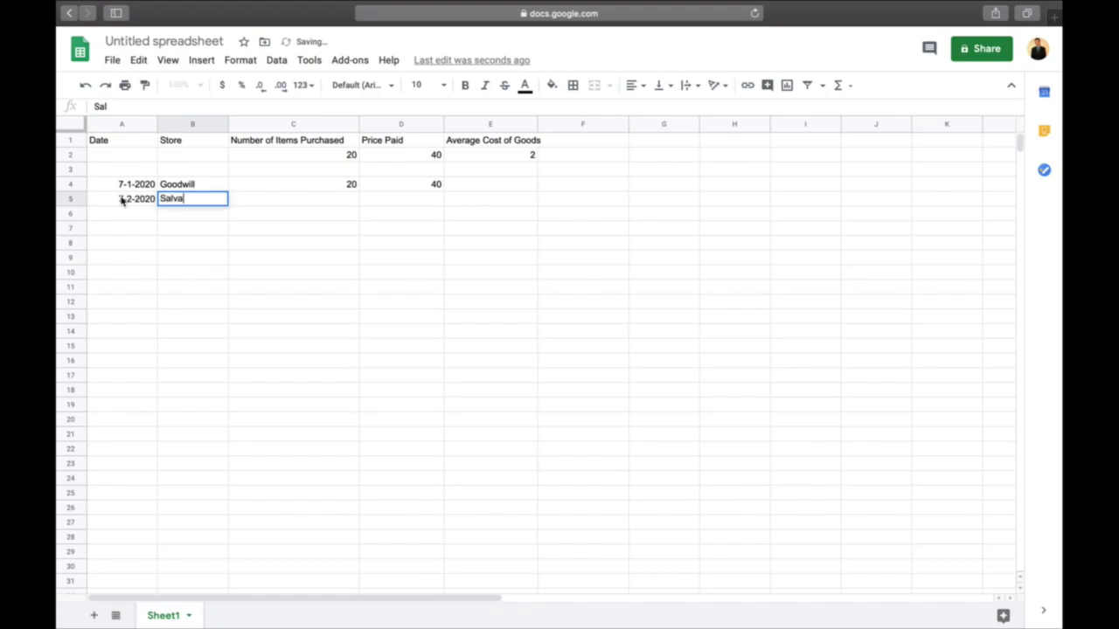
pyautogui.write('tion Army')
pyautogui.press('Tab')
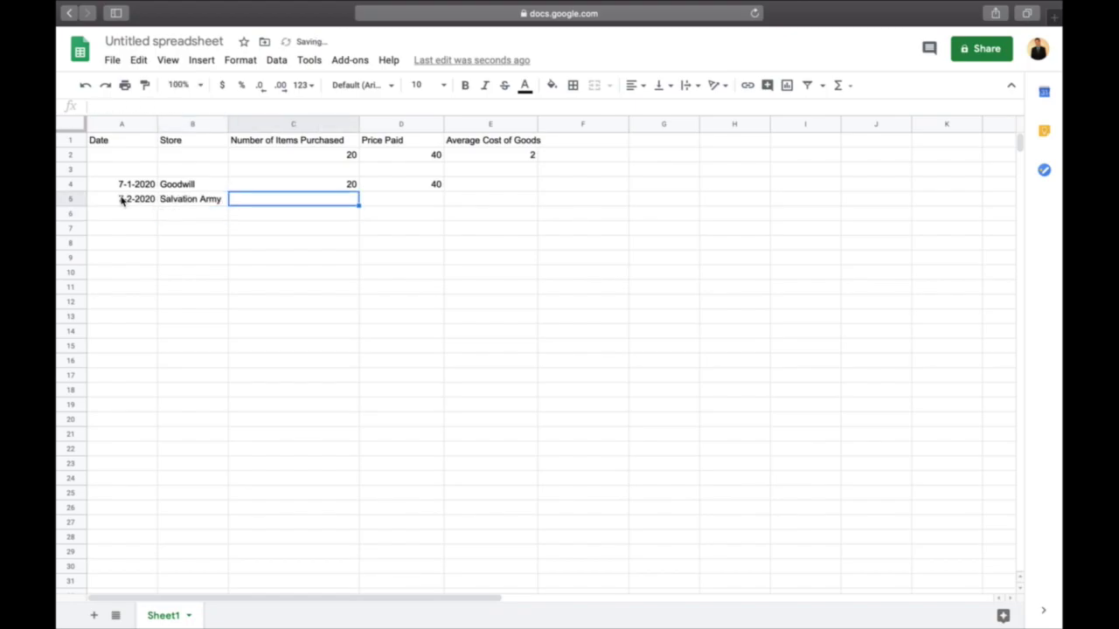
# - Enter 4 items purchased and a price paid of 20 for the Salvation Army row
pyautogui.write('4')
pyautogui.press('Return')
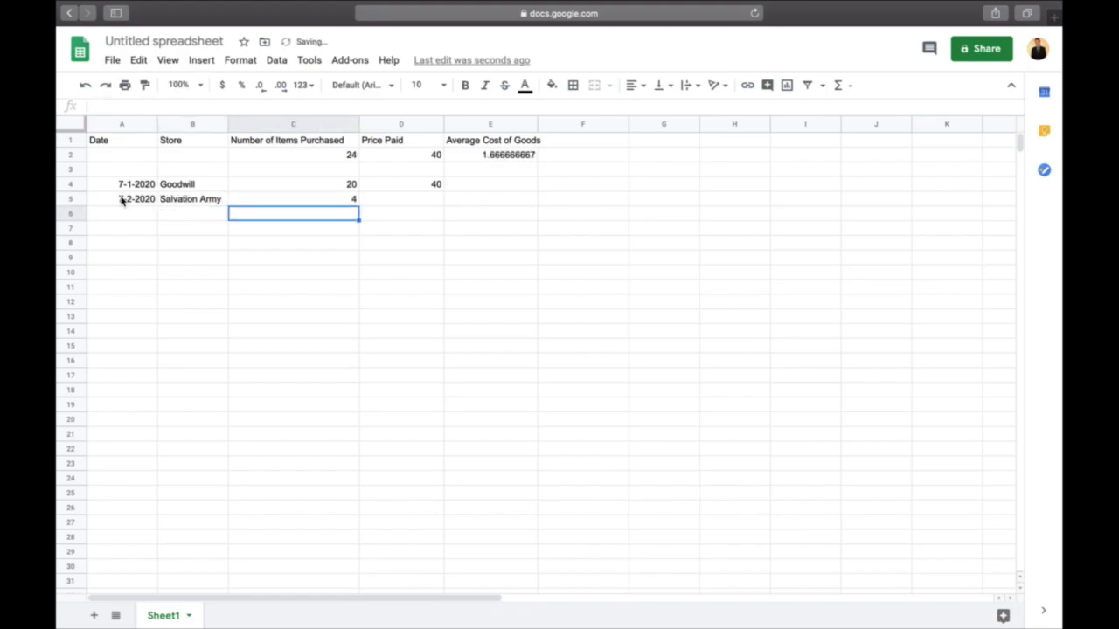
pyautogui.press('Up')
pyautogui.press('Right')
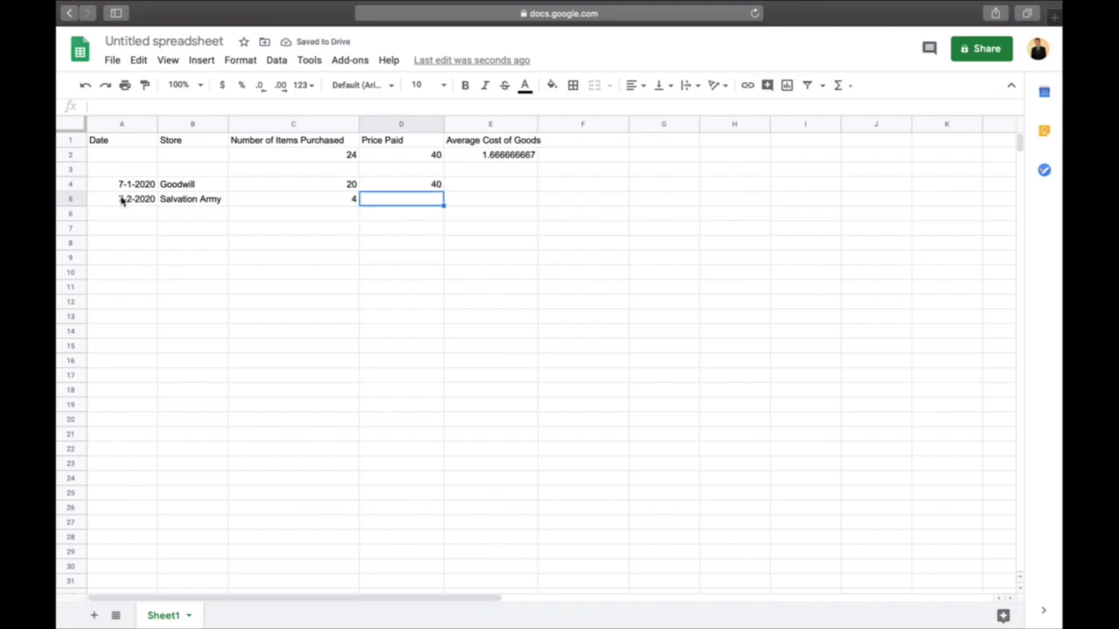
pyautogui.write('20')
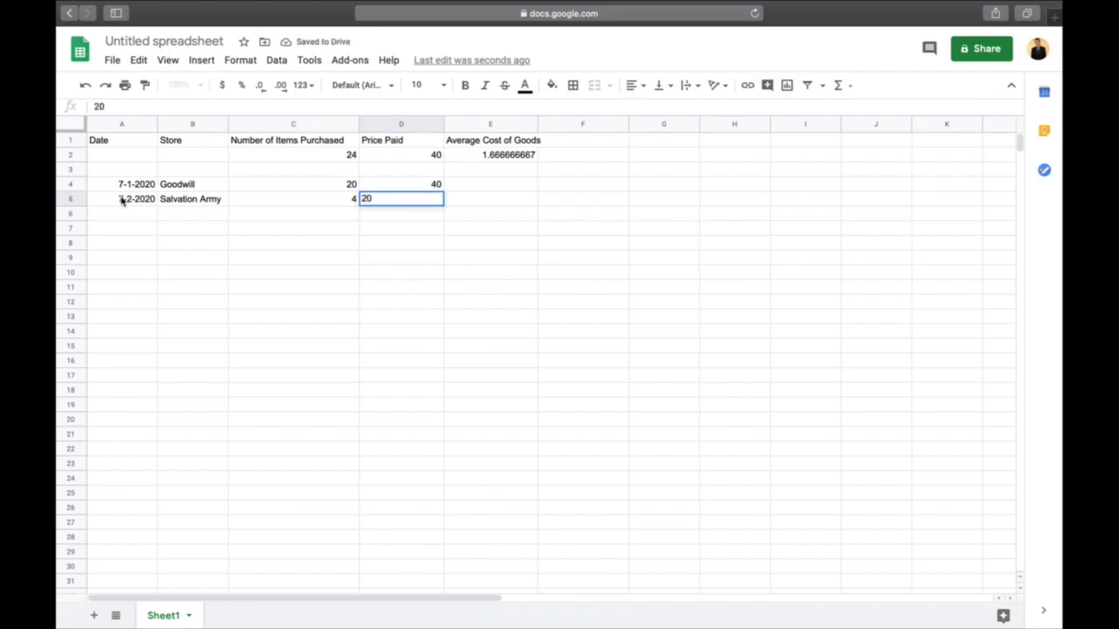
pyautogui.press('Return')
# - Review the Salvation Army row's quantity and price and the overall average cost in E2
pyautogui.press('Left')
pyautogui.press('Up')
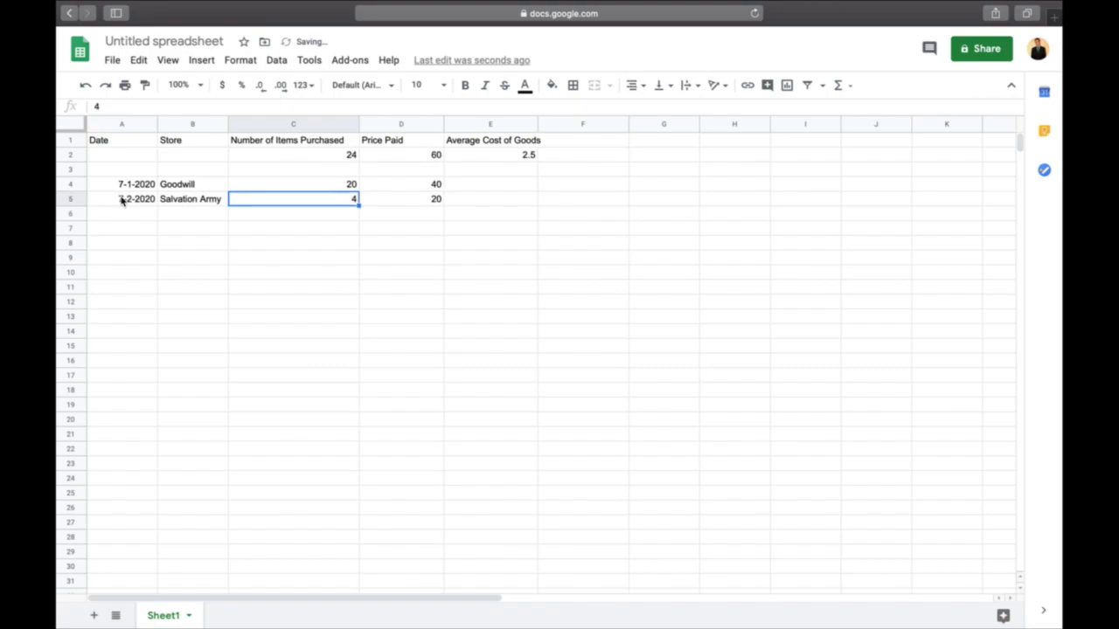
pyautogui.press('Right')
pyautogui.press('Right')
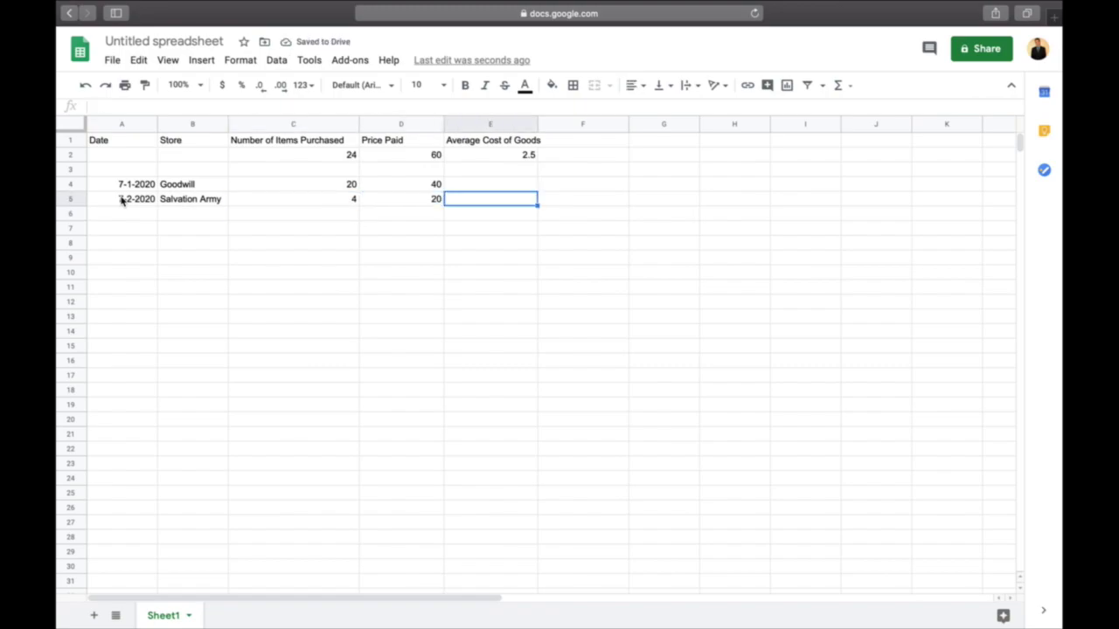
pyautogui.press('Up')
pyautogui.press('Up')
pyautogui.press('Up')
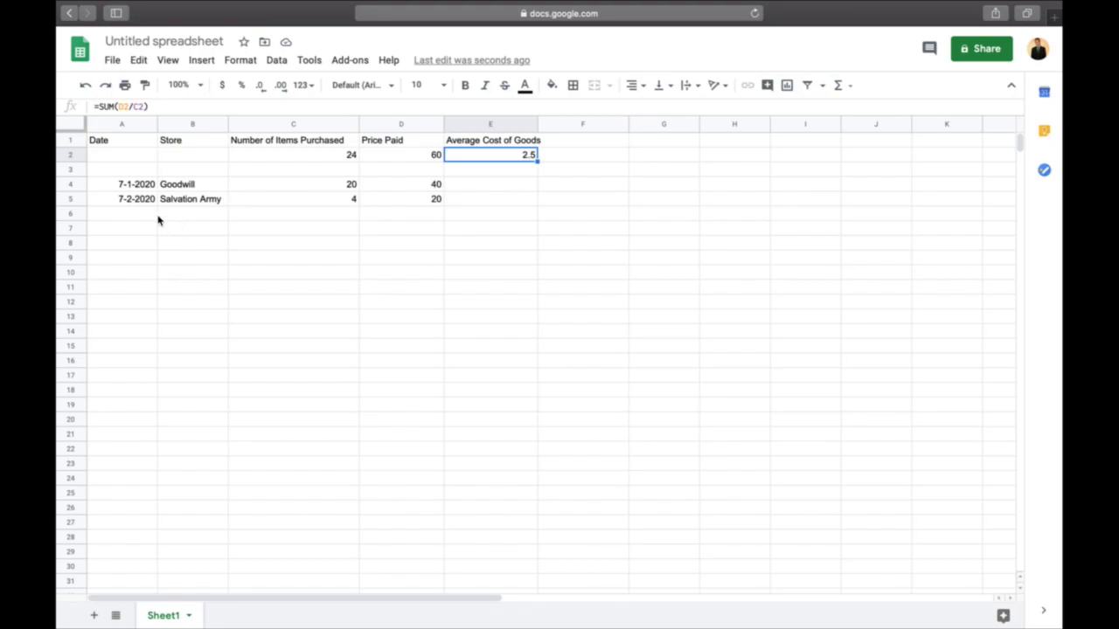
# - Add a purchase in row 6 dated 7-3-2020 from Bins with 80 items and a price paid of 130
pyautogui.click(147, 213)
pyautogui.write('7-3')
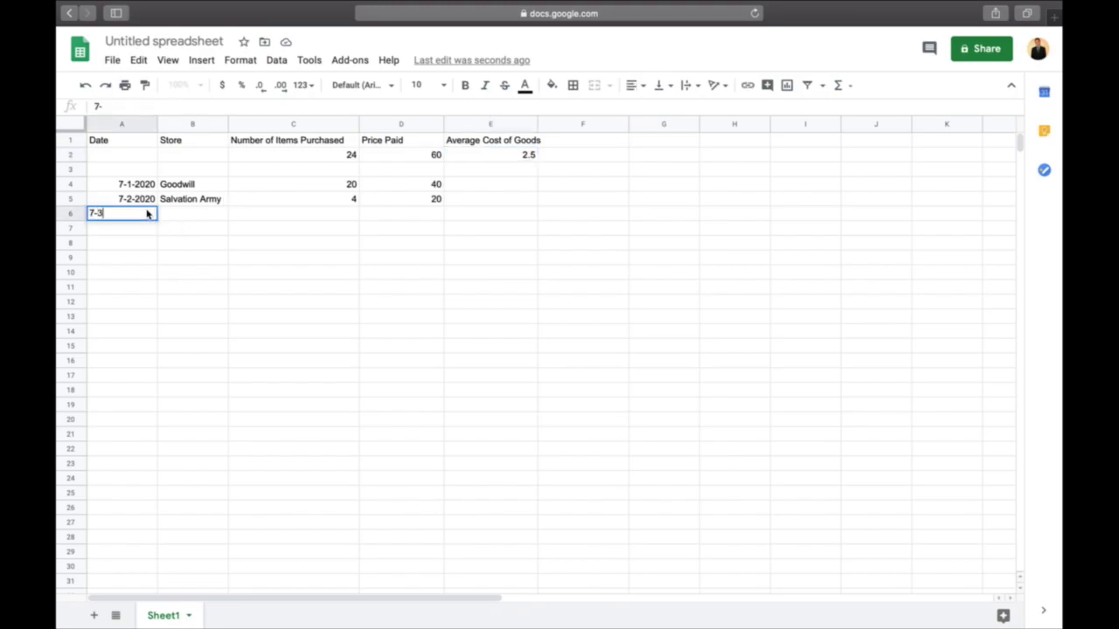
pyautogui.write('-2020')
pyautogui.press('Tab')
pyautogui.write('Bins')
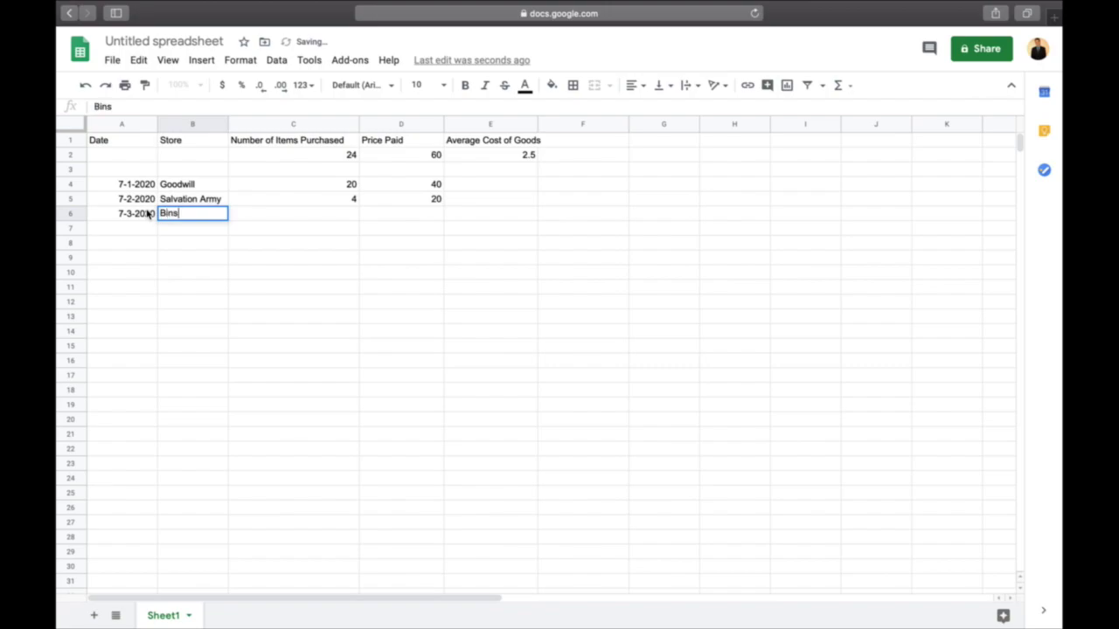
pyautogui.press('Tab')
pyautogui.write('80')
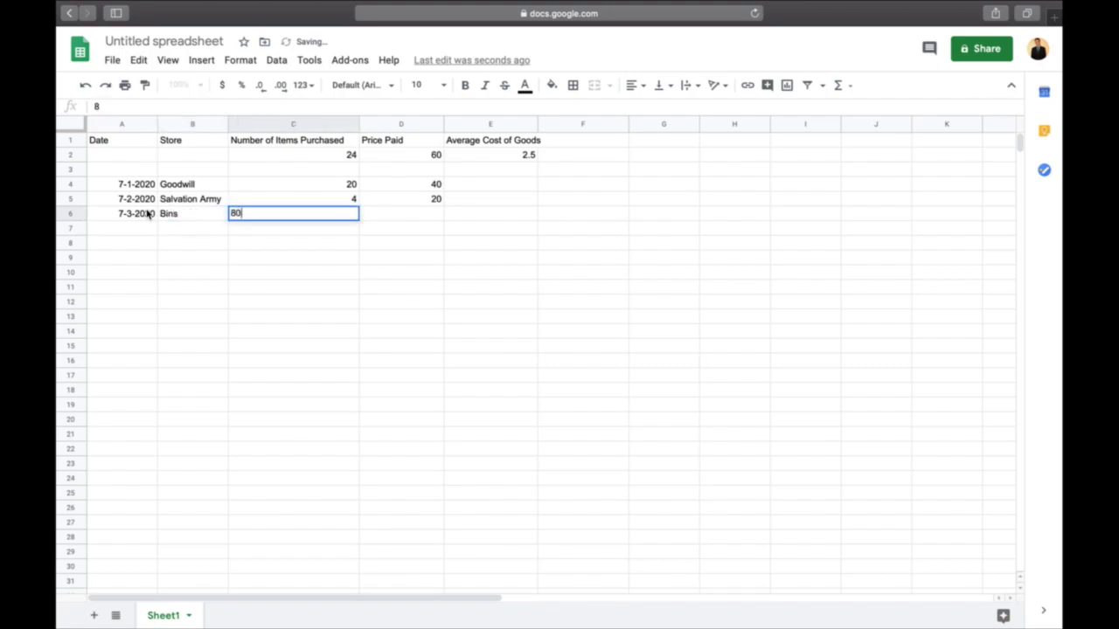
pyautogui.press('Tab')
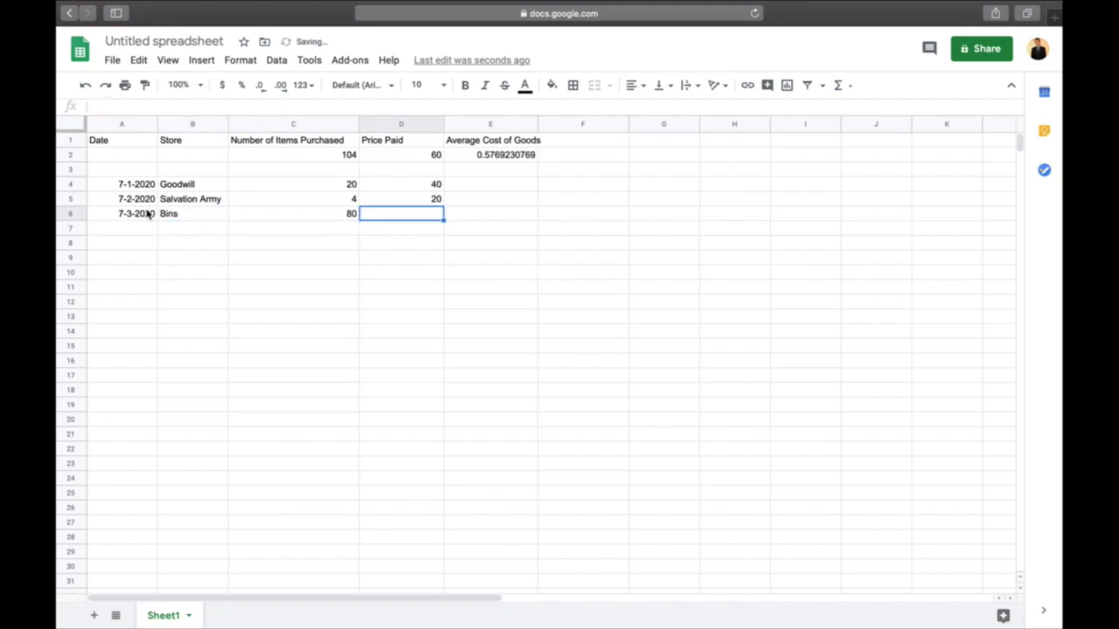
pyautogui.write('130')
pyautogui.press('Return')
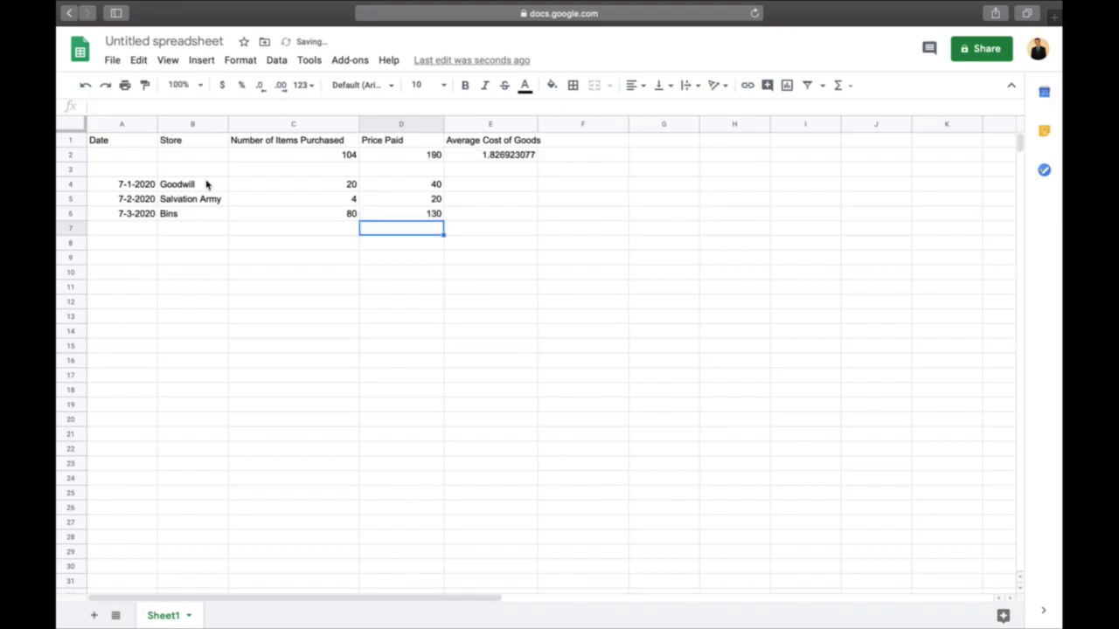
# - Calculate the average cost of the Goodwill purchase in E4 with =SUM(D4/C4)
pyautogui.click(484, 183)
pyautogui.click(837, 85)
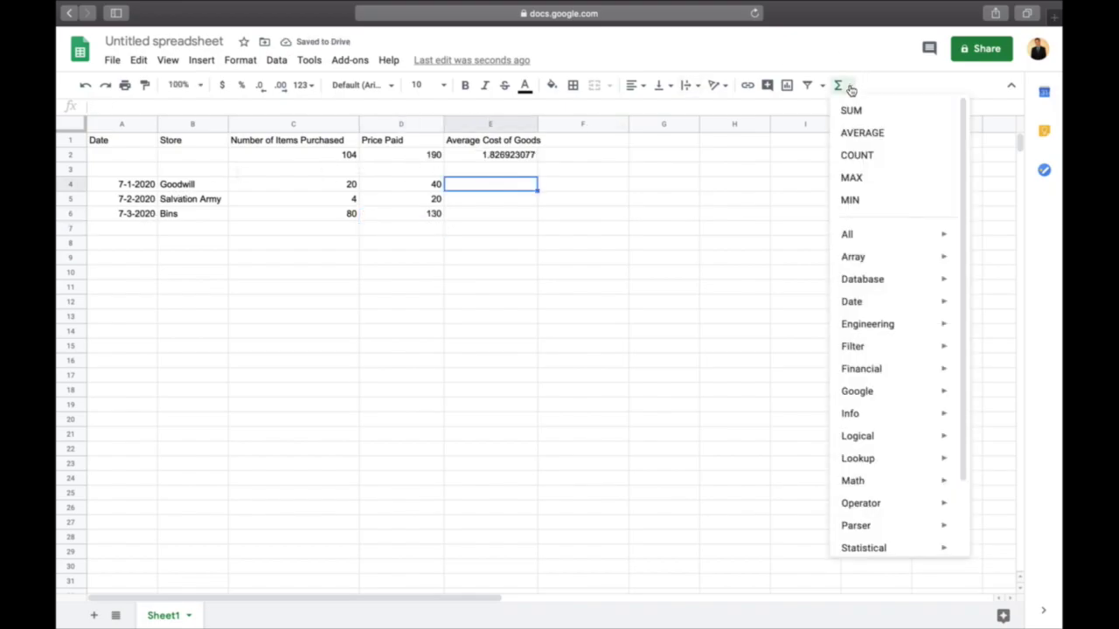
pyautogui.click(849, 111)
pyautogui.click(377, 186)
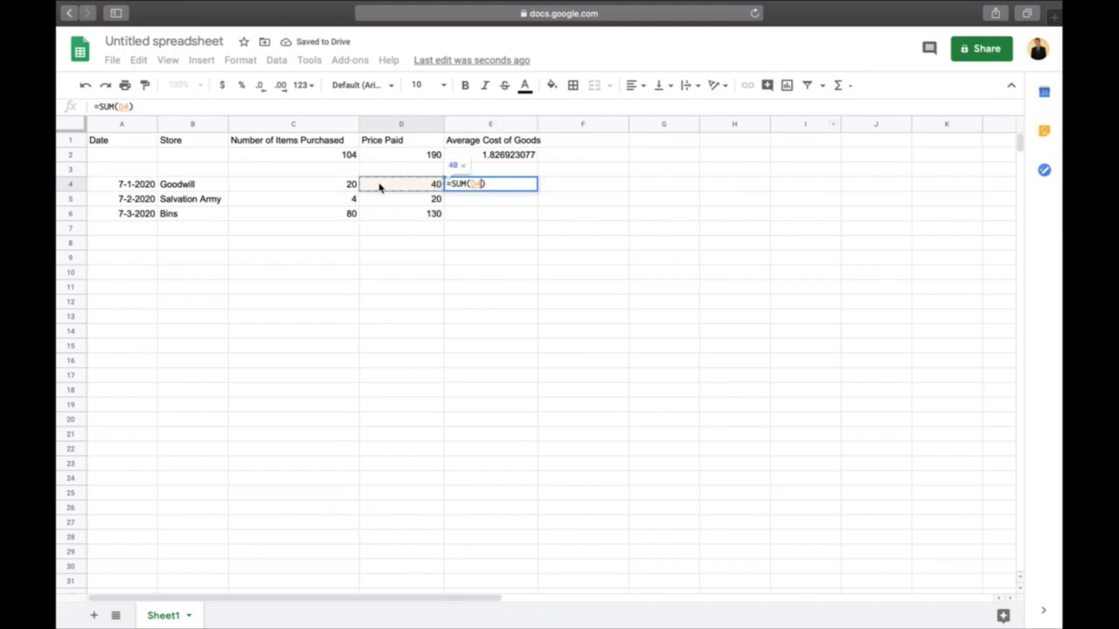
pyautogui.write('/')
pyautogui.click(332, 183)
pyautogui.press('Return')
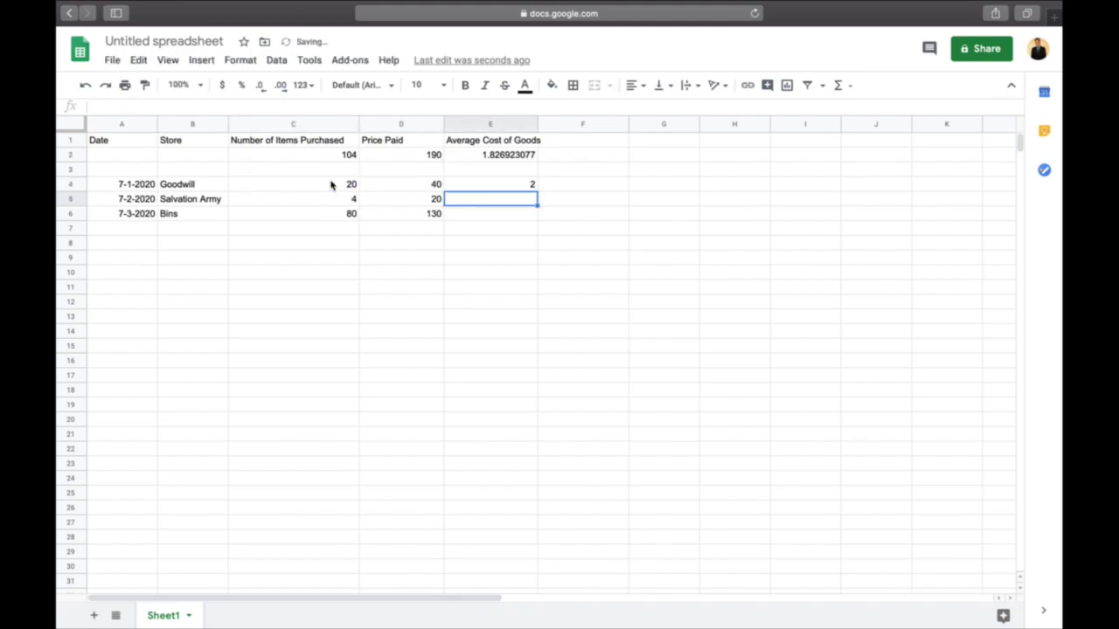
# - Fill the average cost formula from E4 down to E23 and clear the copies in the rows without purchases, E7:E23
pyautogui.click(494, 182)
pyautogui.moveTo(537, 190); pyautogui.dragTo(539, 469)
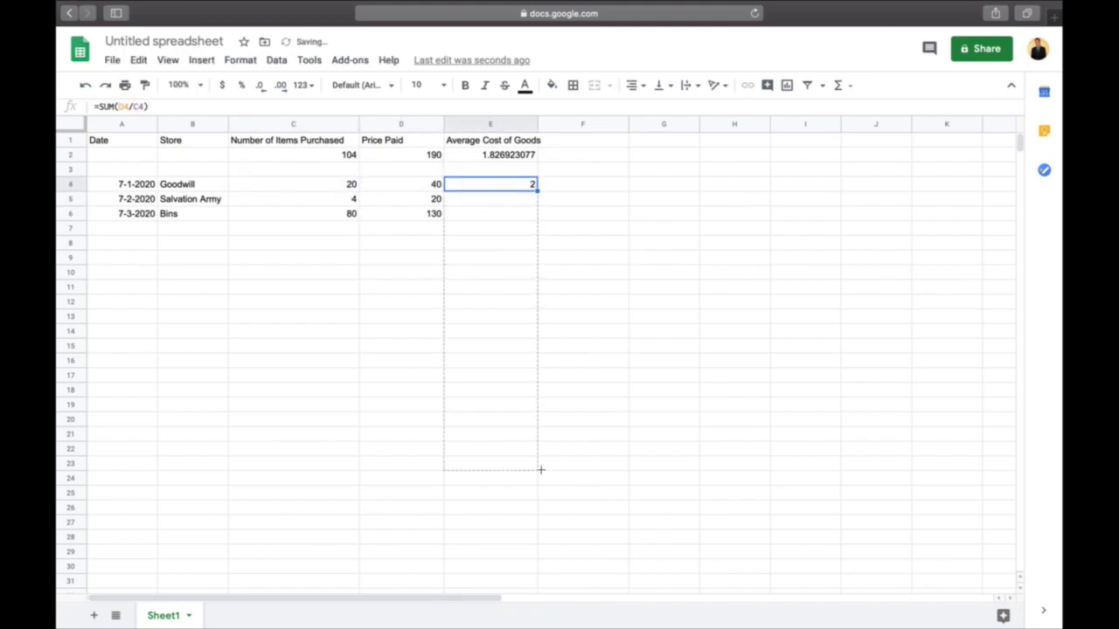
pyautogui.click(529, 319)
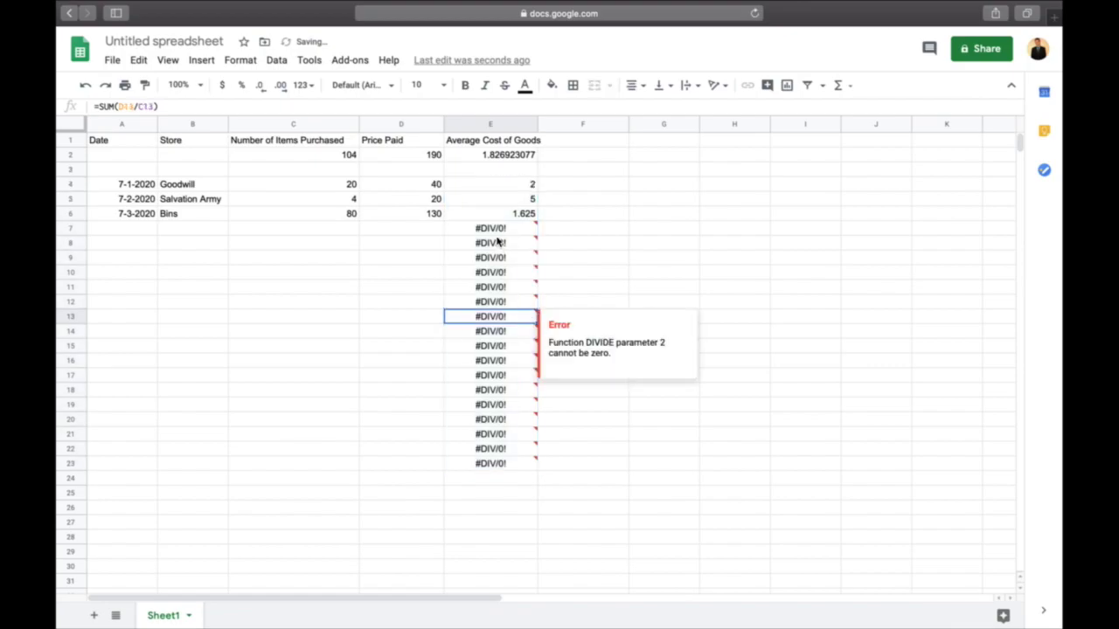
pyautogui.moveTo(494, 228); pyautogui.dragTo(500, 473)
pyautogui.press('Delete')
pyautogui.click(570, 346)
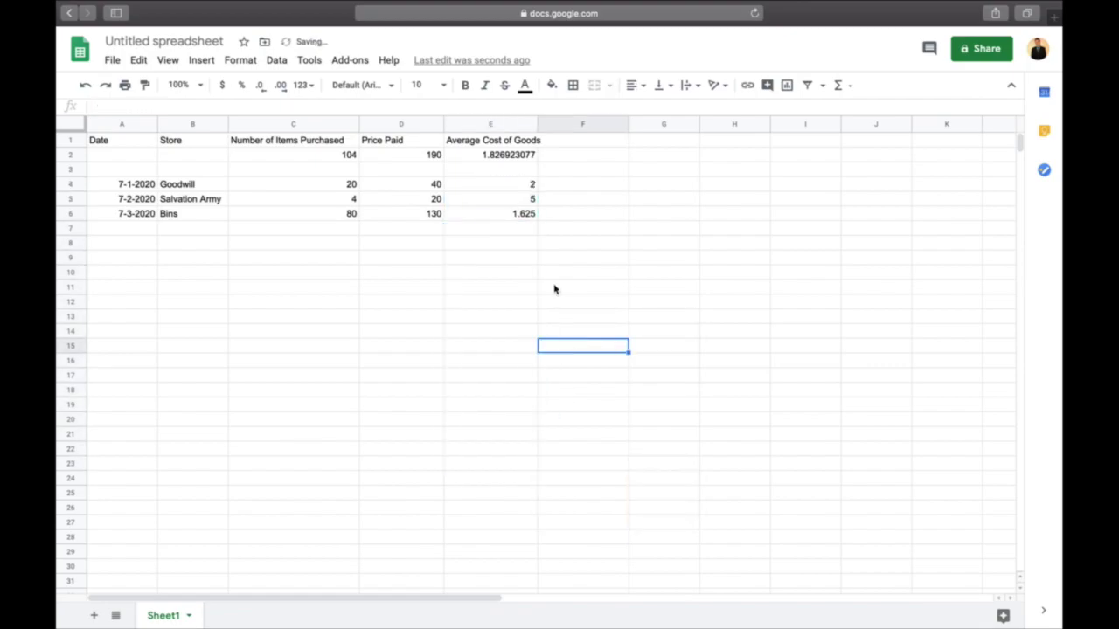
# - Reduce the Bins average cost in E6 to two decimal places
pyautogui.click(521, 215)
pyautogui.click(261, 84)
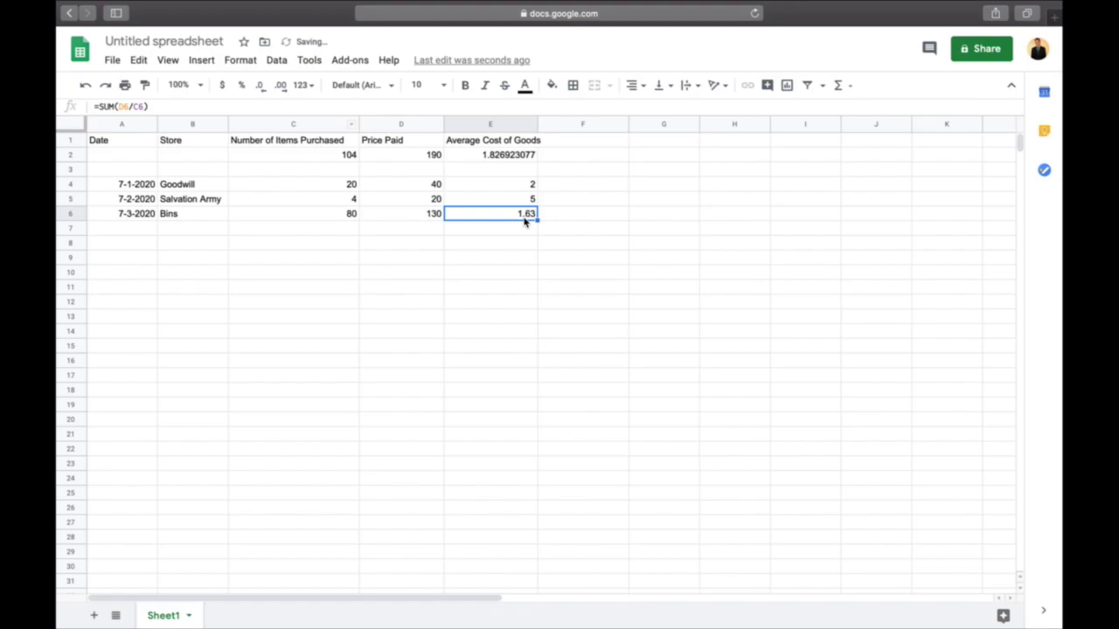
pyautogui.press('Return')
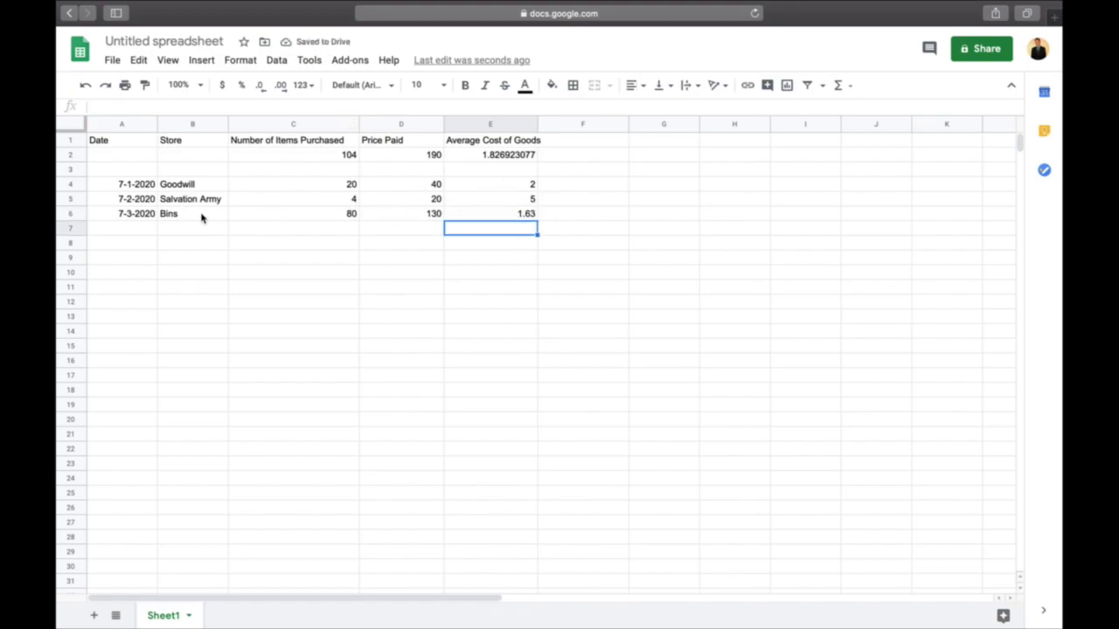
# - Reduce the overall average cost of goods in E2 to two decimal places
pyautogui.click(457, 157)
pyautogui.click(260, 86)
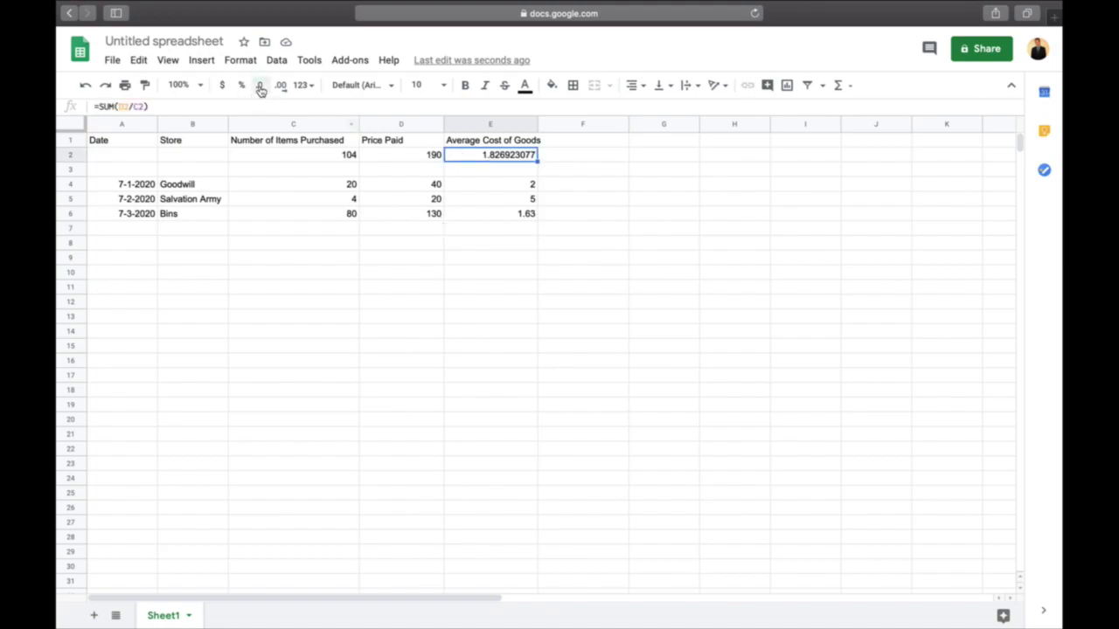
pyautogui.click(260, 87)
pyautogui.click(259, 87)
pyautogui.click(259, 86)
pyautogui.click(260, 87)
pyautogui.click(260, 87)
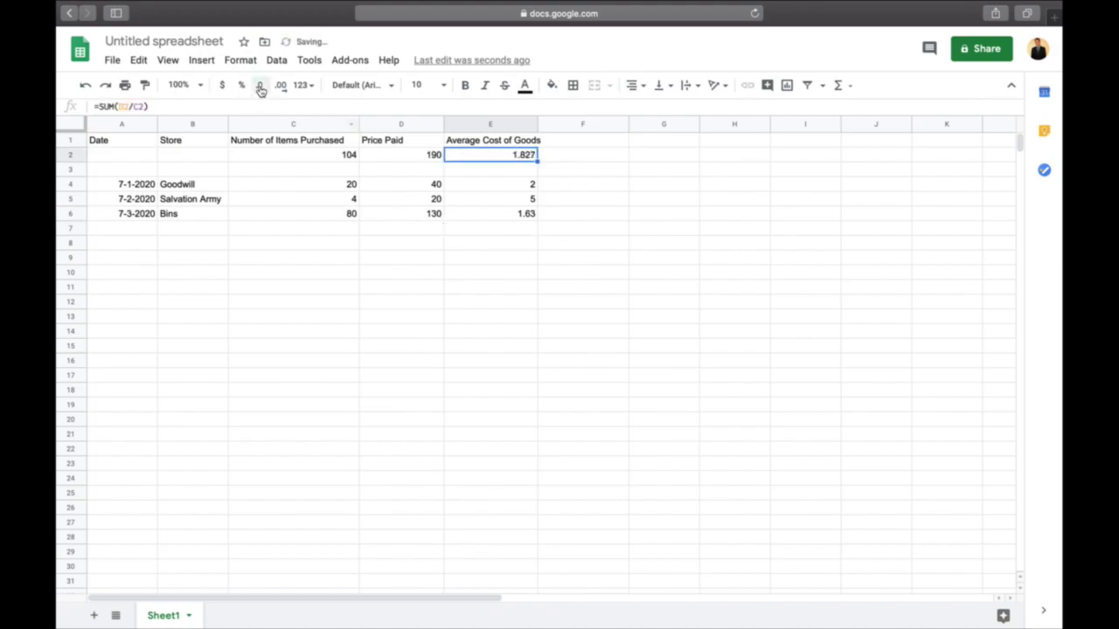
pyautogui.click(560, 187)
# - Review the formulas for total items purchased, total price paid and average cost of goods in C2, D2 and E2
pyautogui.press('Up')
pyautogui.press('Up')
pyautogui.press('Left')
pyautogui.click(410, 155)
pyautogui.click(330, 158)
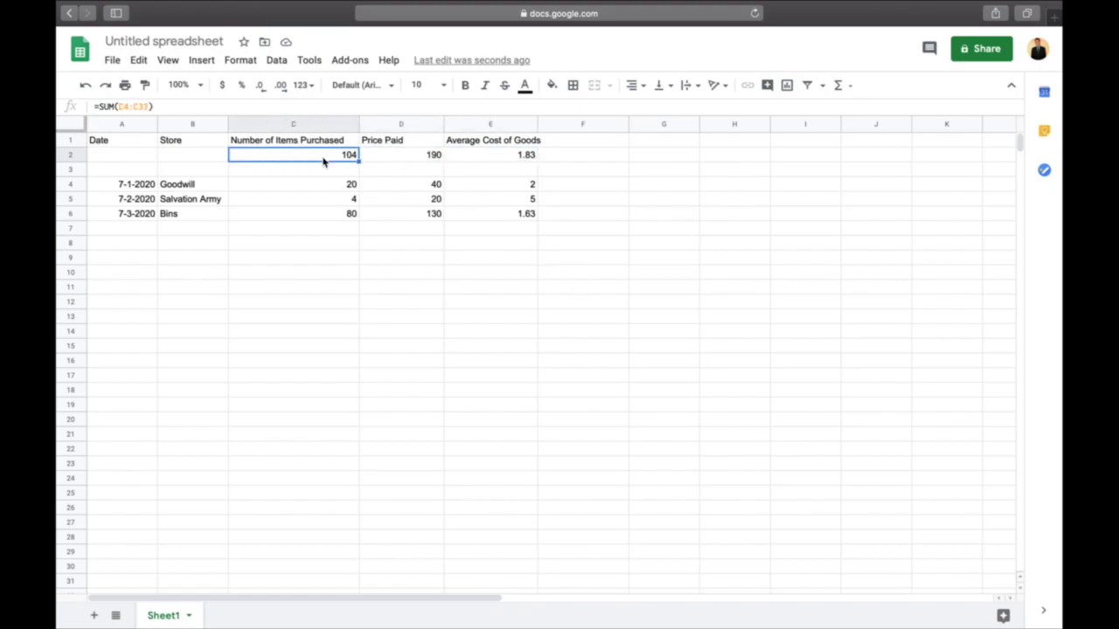
pyautogui.click(413, 154)
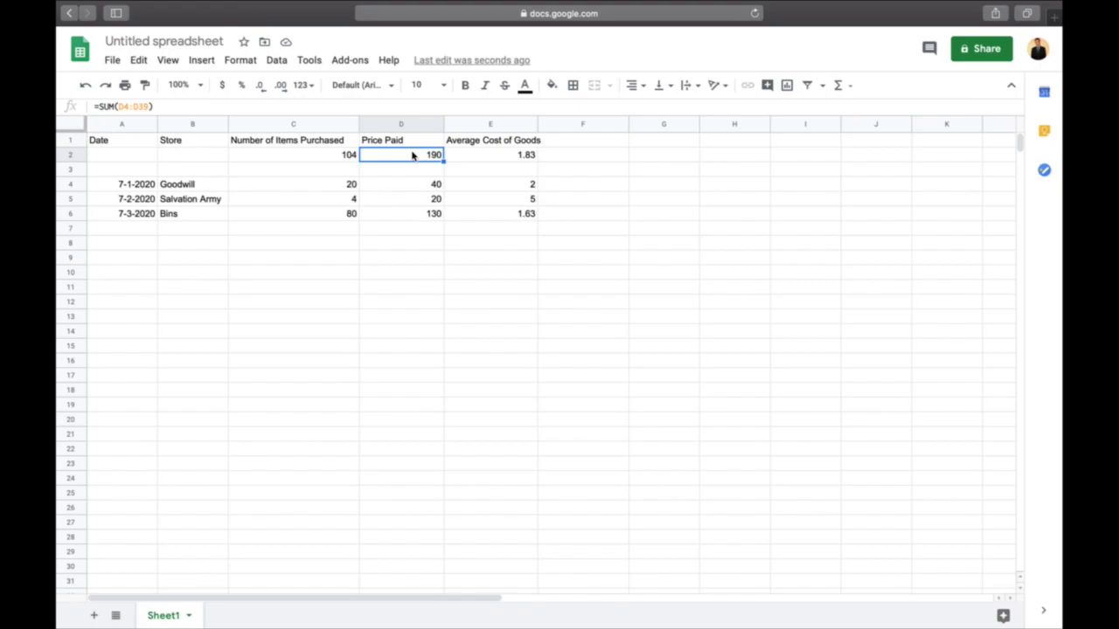
pyautogui.click(496, 159)
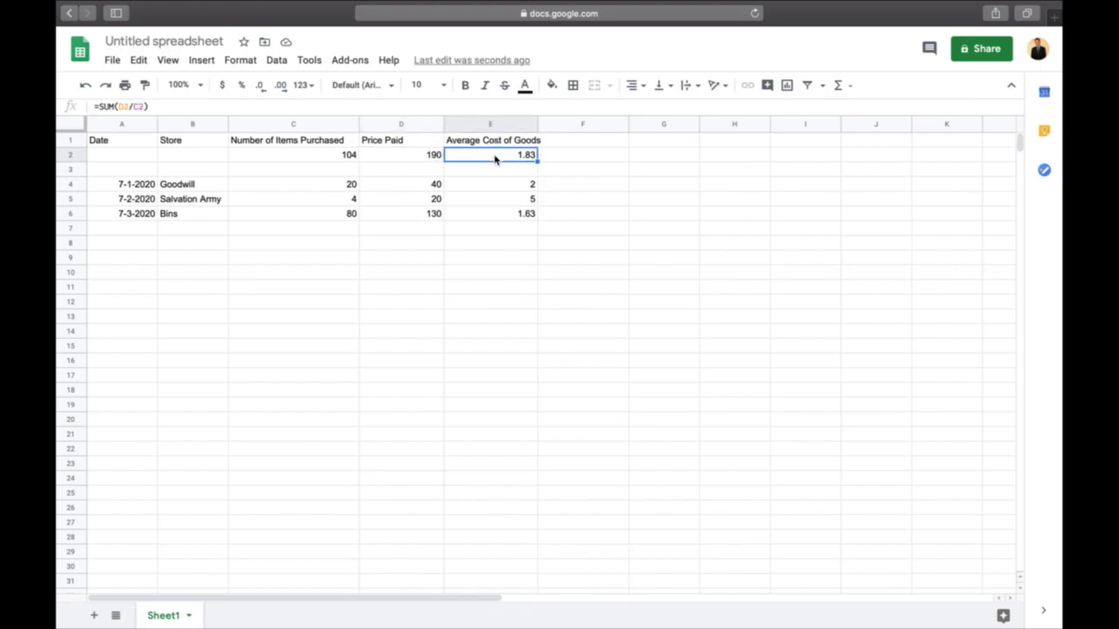
pyautogui.click(353, 158)
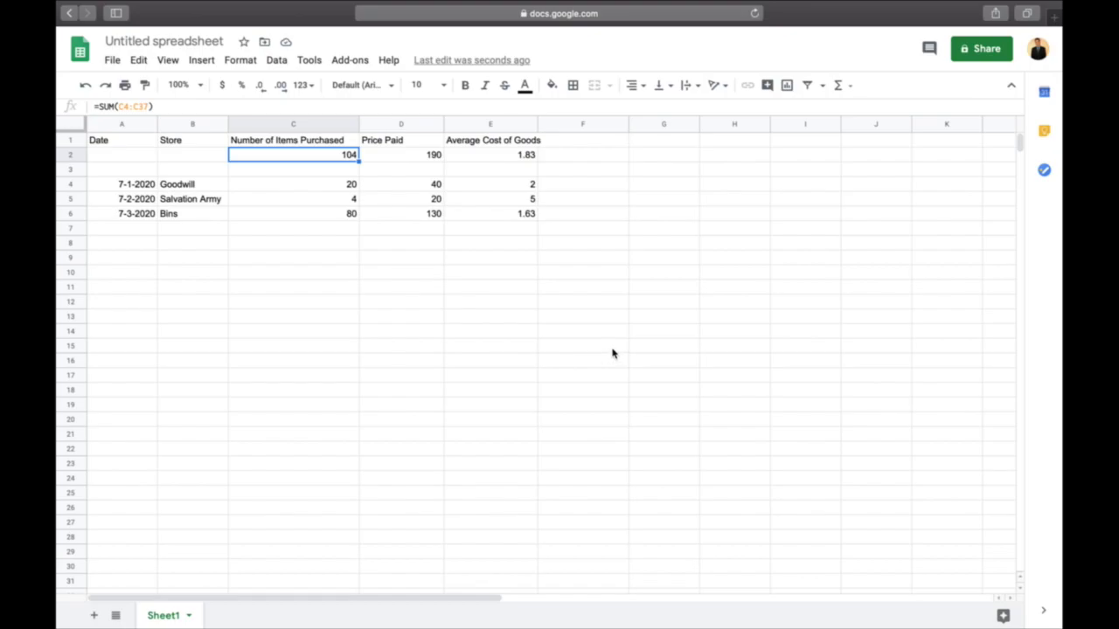
# - Add the heading "Number of items sold" in G1 and enter 60 below it in G2
pyautogui.click(639, 143)
pyautogui.write('Nu')
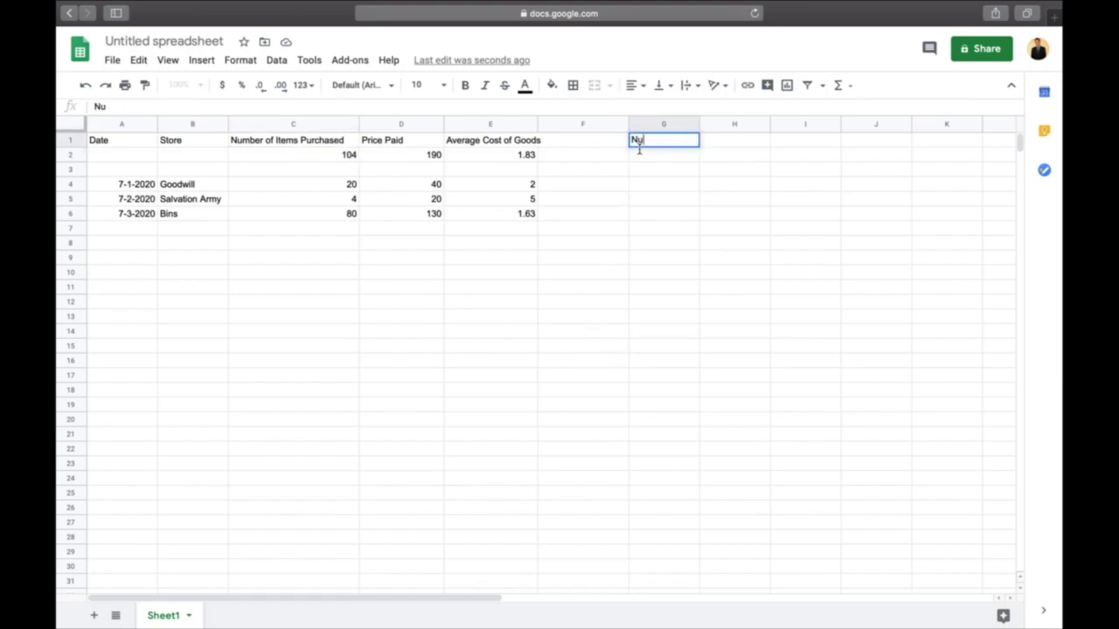
pyautogui.write('mber of items sold')
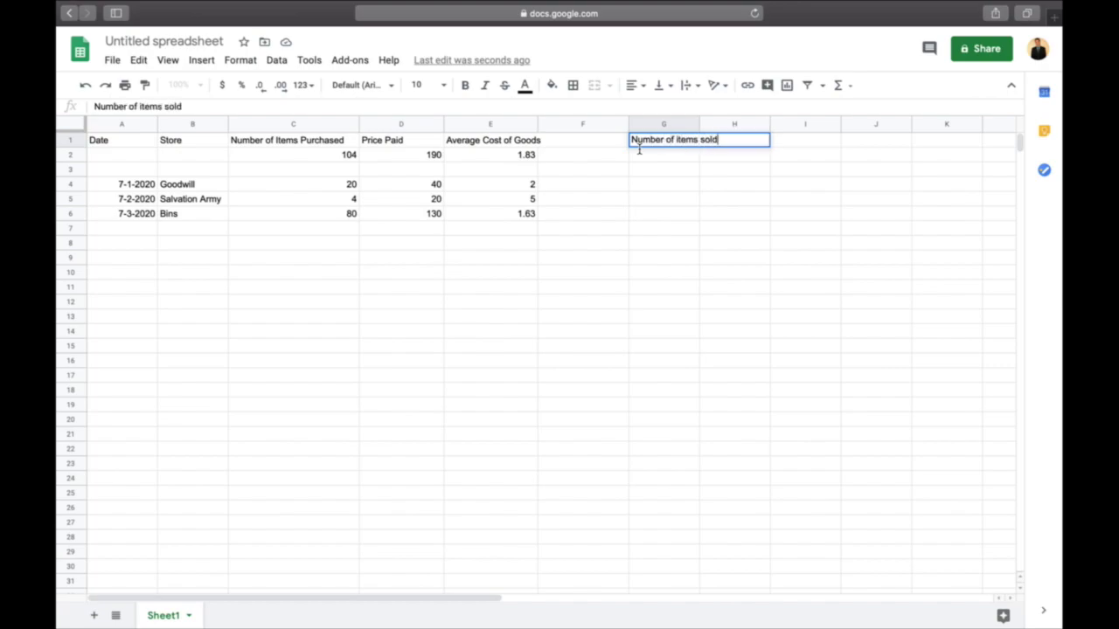
pyautogui.press('Return')
pyautogui.write('60')
pyautogui.press('Return')
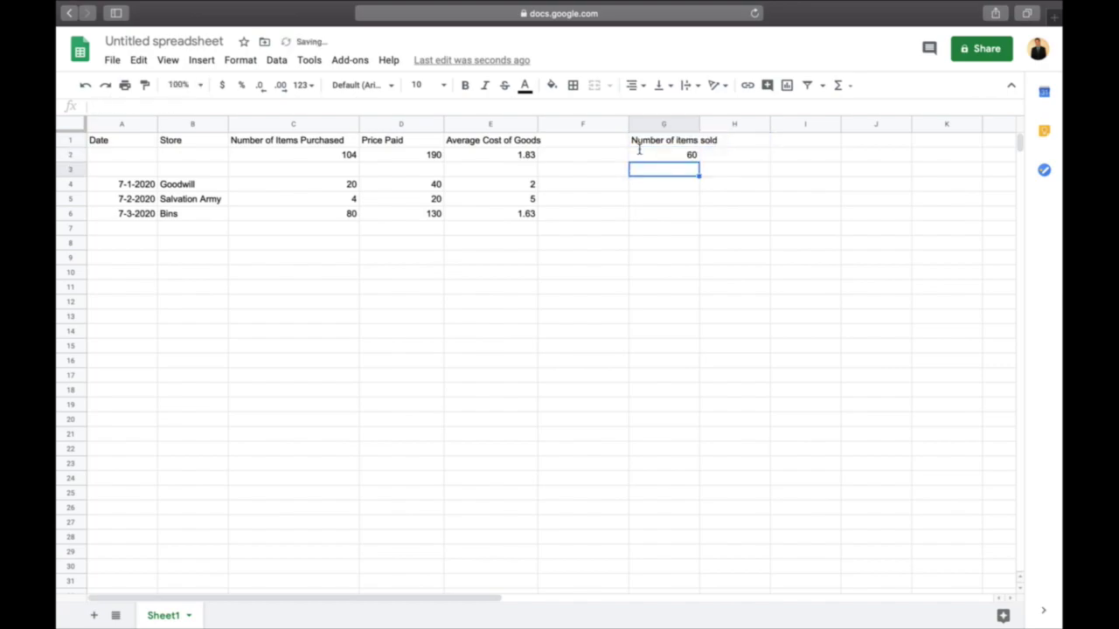
# - Add the heading "Cost of Goods Sold" in H1 and calculate it in H2 with =SUM(G2*E2)
pyautogui.click(747, 140)
pyautogui.write('Cost o')
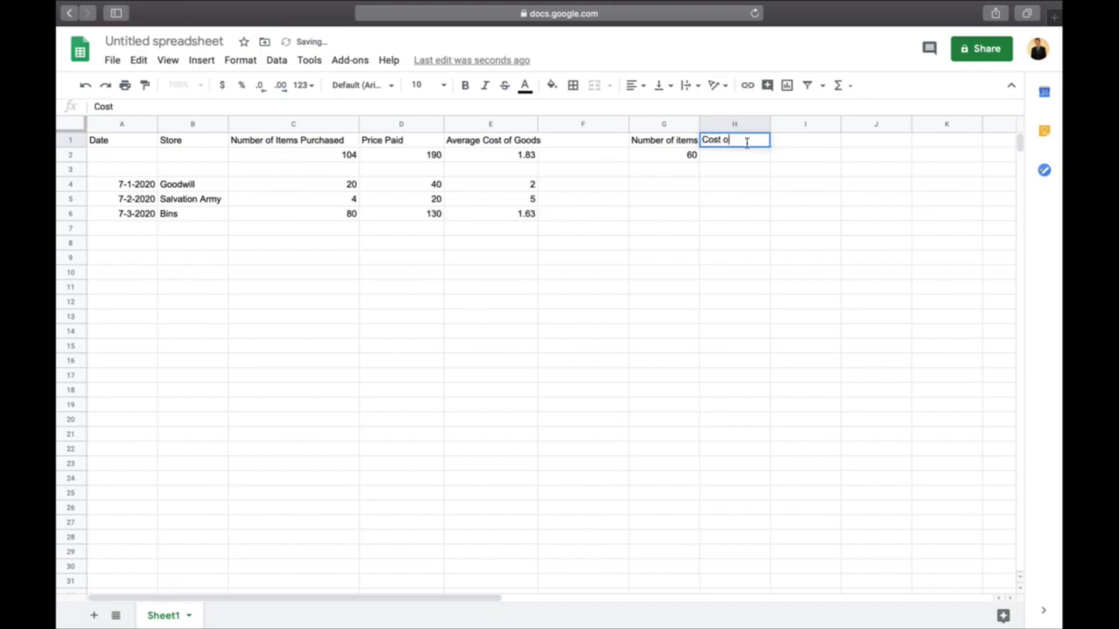
pyautogui.write('f Goods Sold')
pyautogui.press('Return')
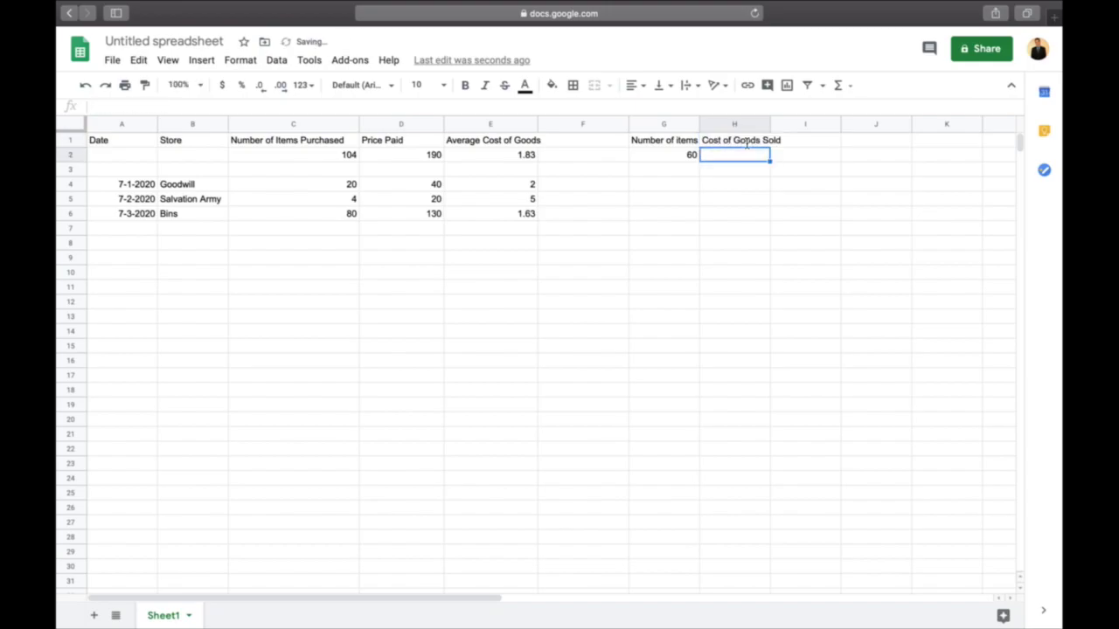
pyautogui.click(853, 87)
pyautogui.click(851, 110)
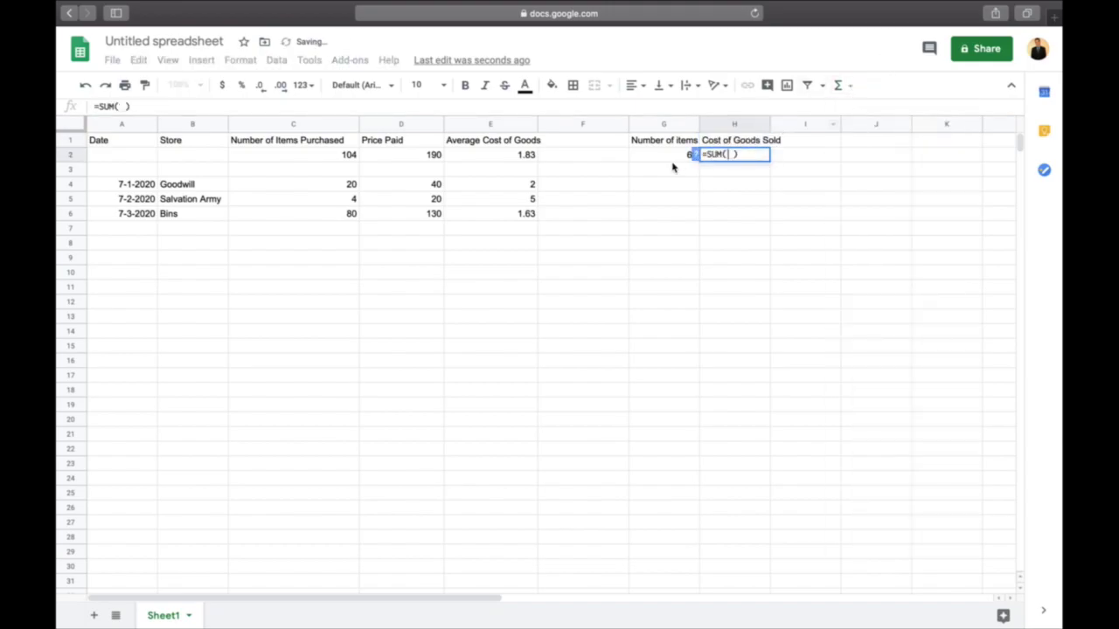
pyautogui.click(663, 158)
pyautogui.write('*')
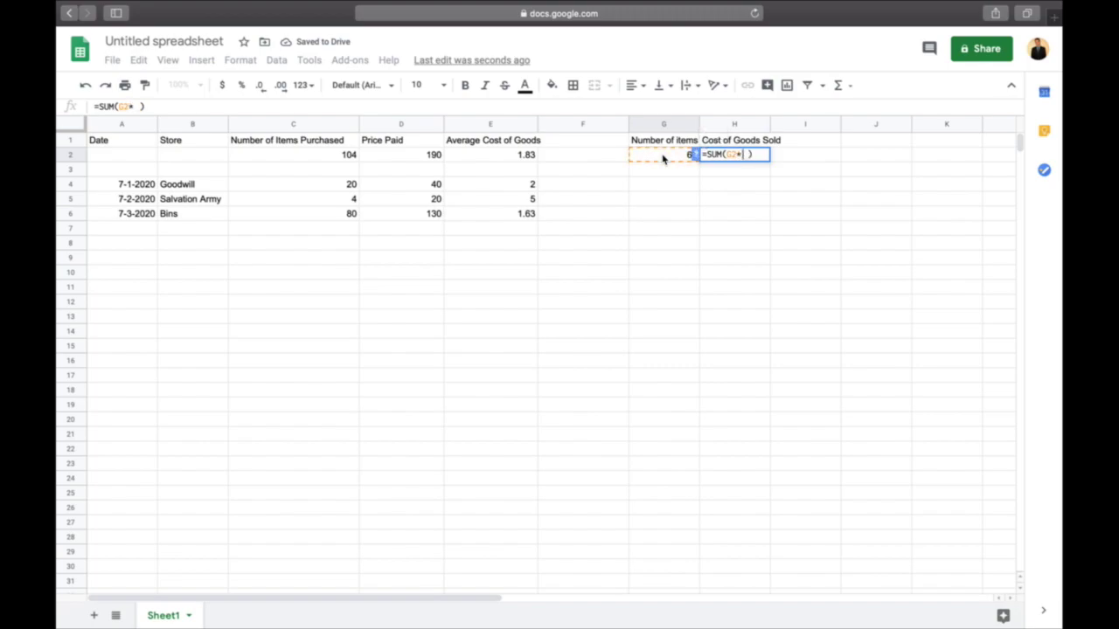
pyautogui.click(512, 156)
pyautogui.press('Return')
# - Reduce the cost of goods sold in H2 to two decimal places
pyautogui.click(719, 157)
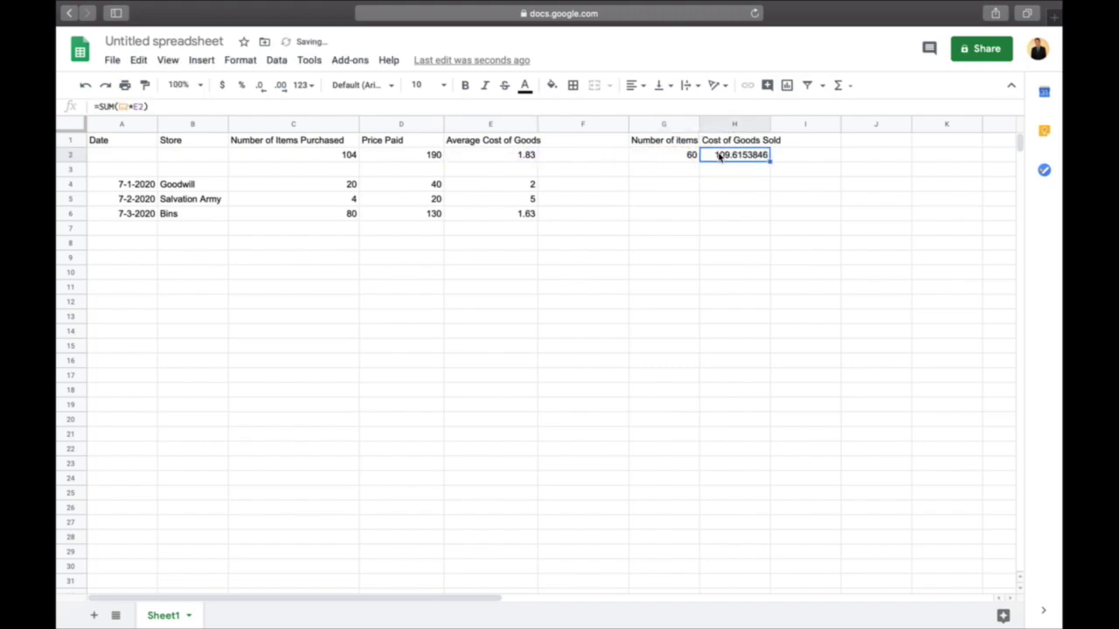
pyautogui.click(260, 86)
pyautogui.click(259, 86)
pyautogui.click(260, 87)
pyautogui.click(260, 87)
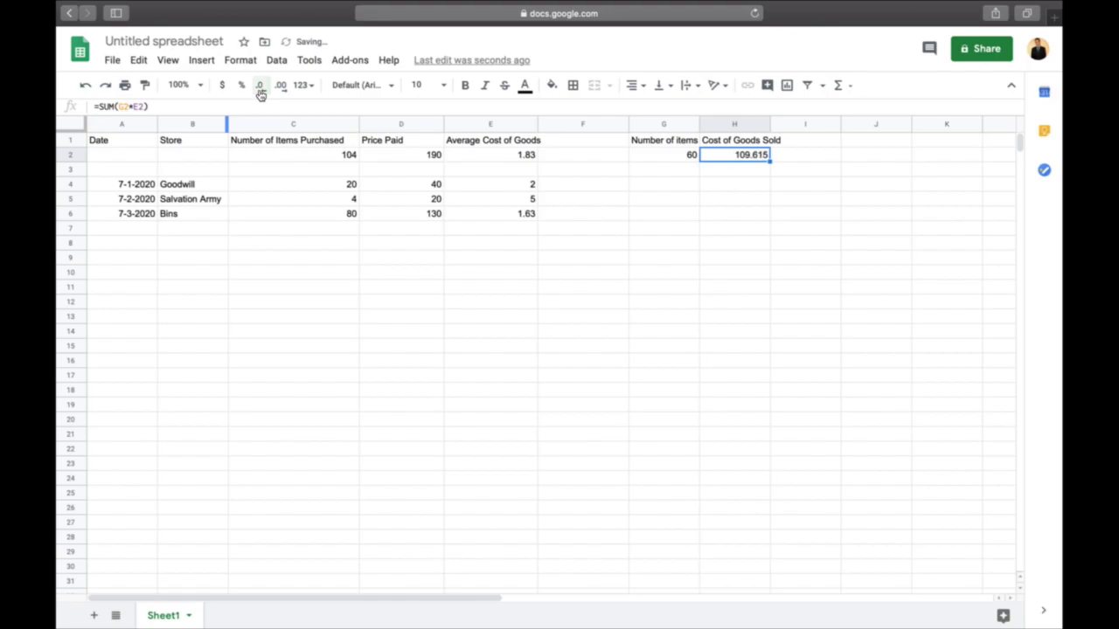
pyautogui.click(259, 87)
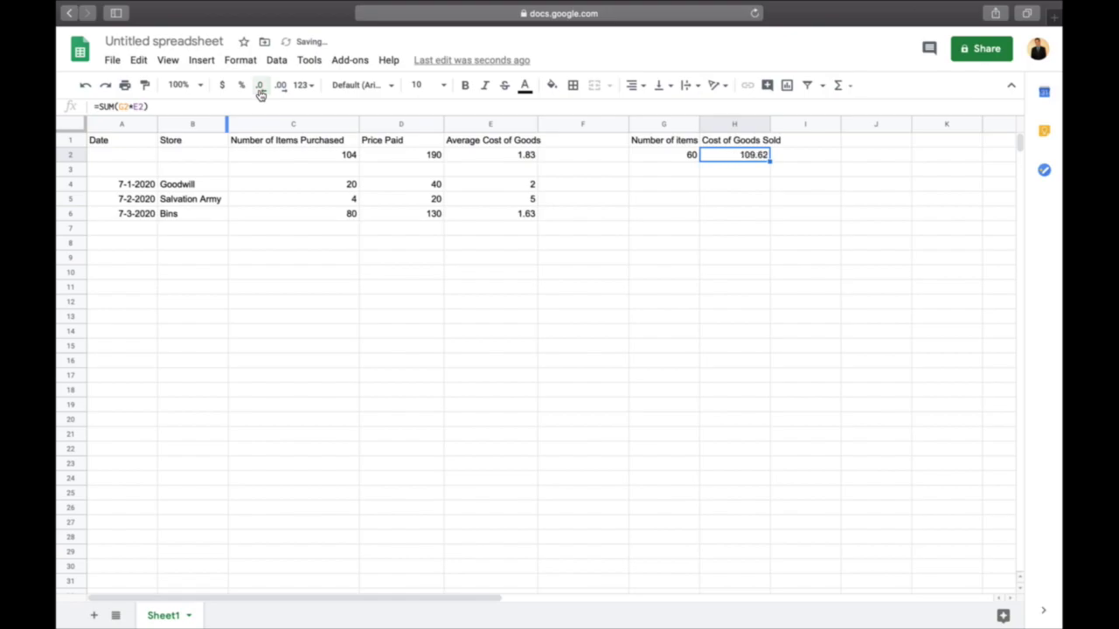
pyautogui.click(739, 169)
# - Add the heading "Cost of Inventory Leftover" in I1 and widen column I to fit it
pyautogui.click(421, 156)
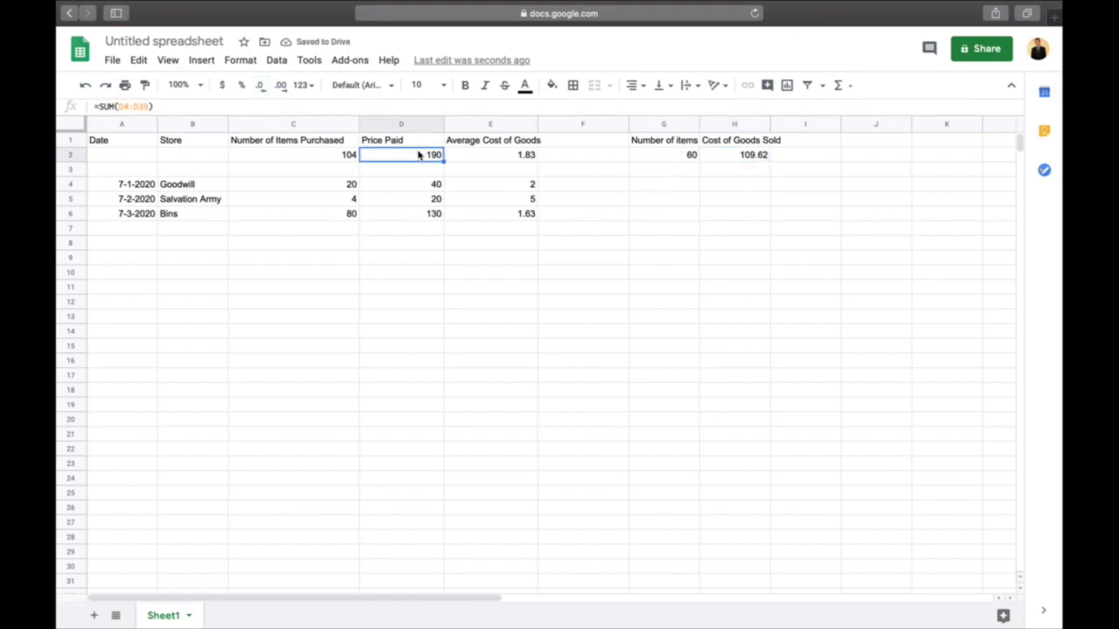
pyautogui.click(821, 141)
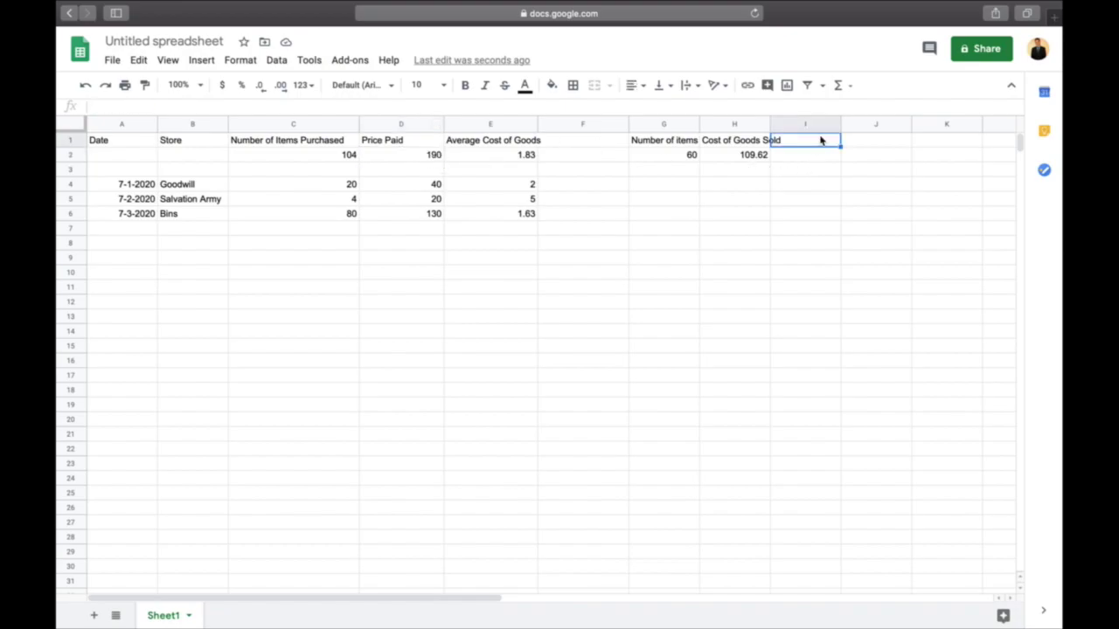
pyautogui.write('Cost of In')
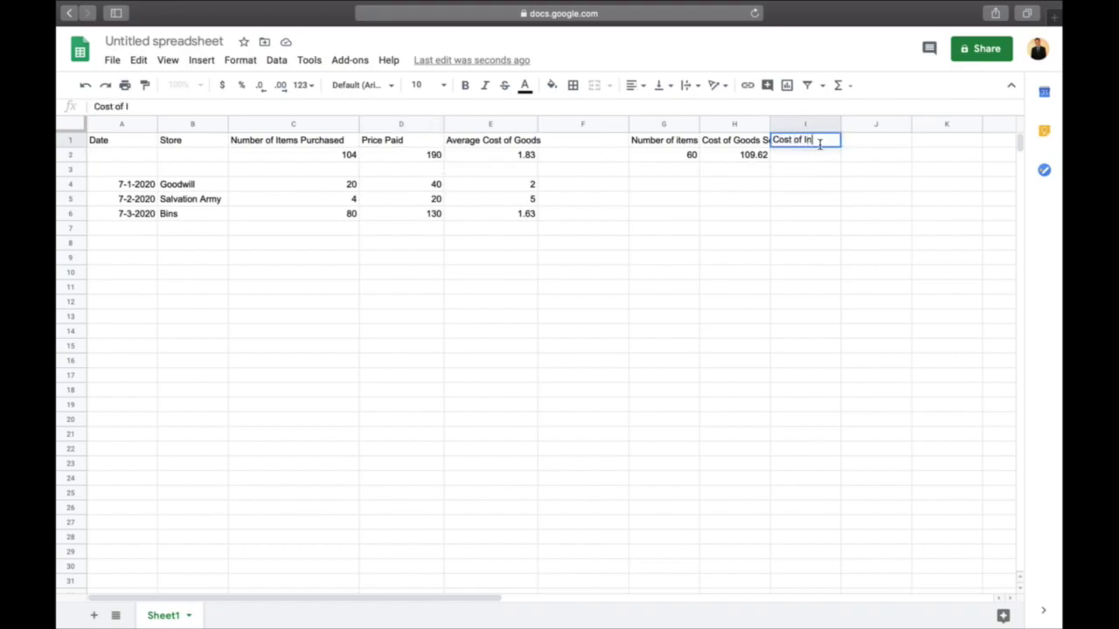
pyautogui.write('ventory Leftover')
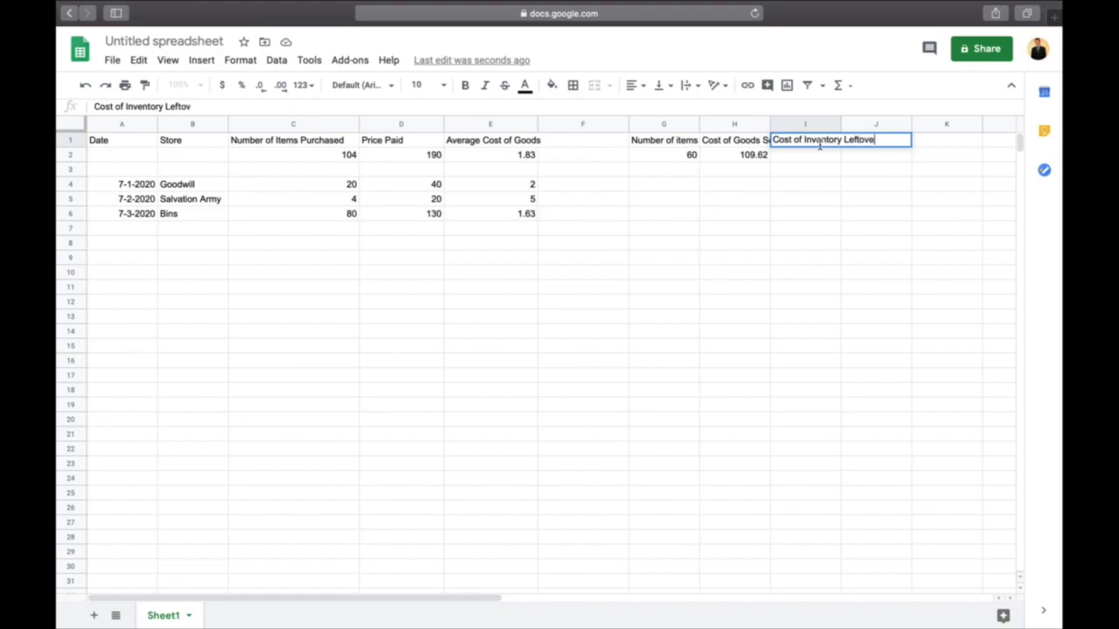
pyautogui.press('Return')
pyautogui.moveTo(842, 128); pyautogui.dragTo(890, 129)
# - Calculate the cost of leftover inventory in I2 with =SUM(D2-H2)
pyautogui.click(845, 86)
pyautogui.click(850, 110)
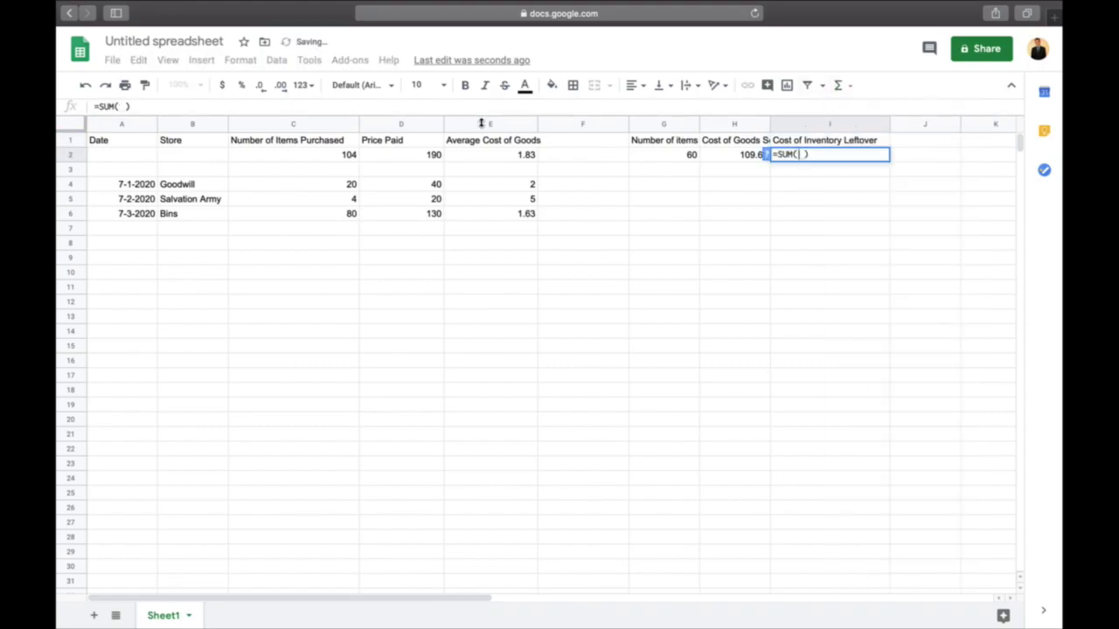
pyautogui.click(415, 155)
pyautogui.write('-')
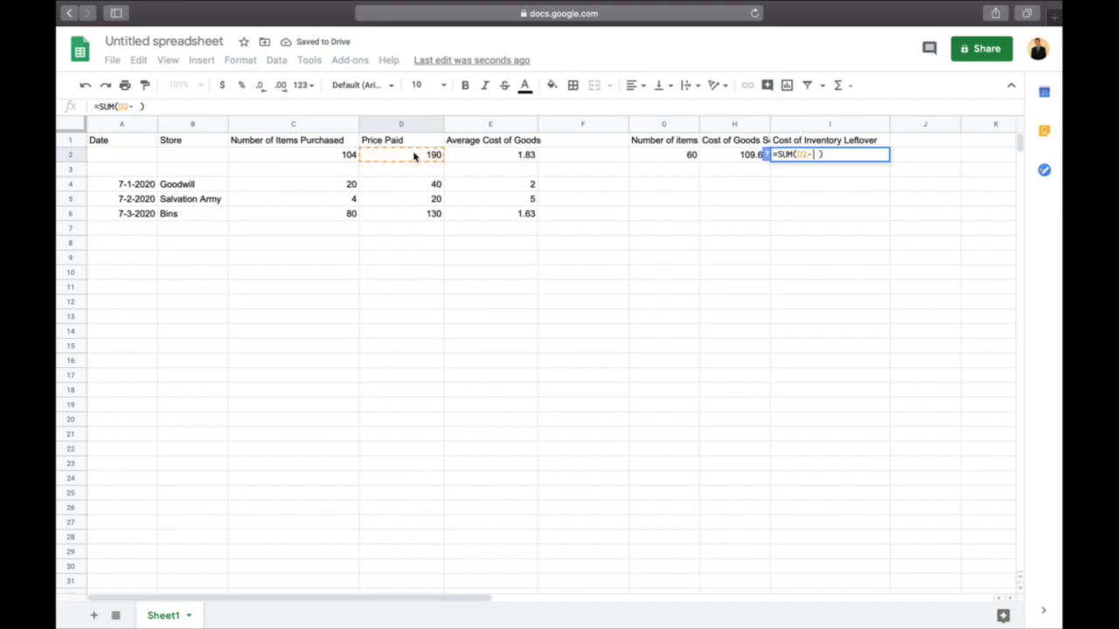
pyautogui.click(740, 156)
pyautogui.press('Return')
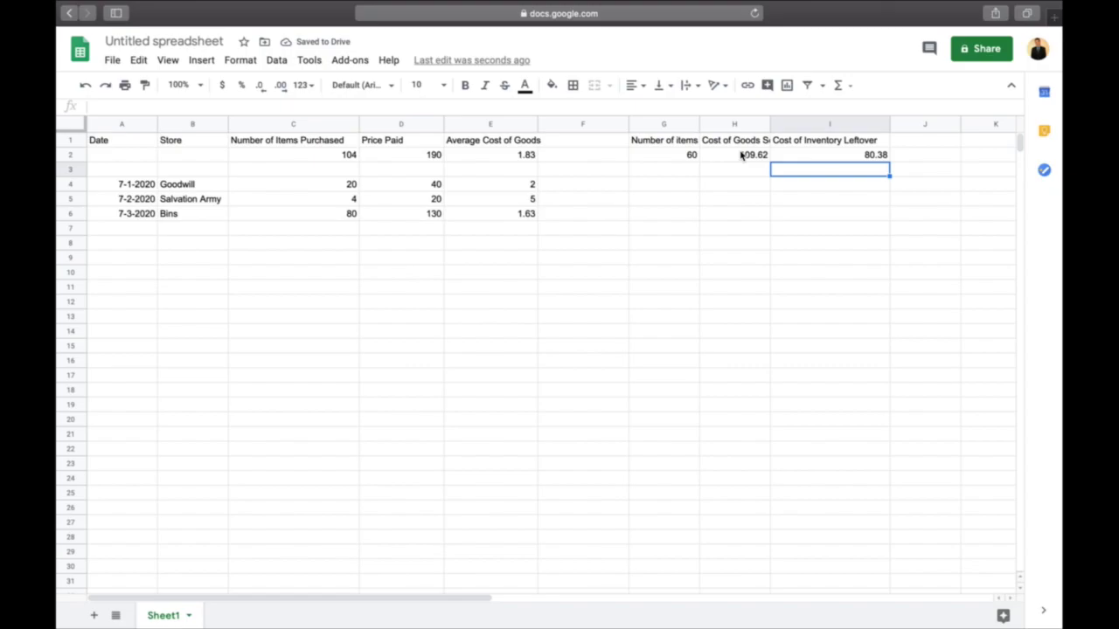
# - Widen column E slightly and narrow the empty column F
pyautogui.moveTo(537, 124); pyautogui.dragTo(546, 124)
pyautogui.moveTo(635, 125); pyautogui.dragTo(593, 125)
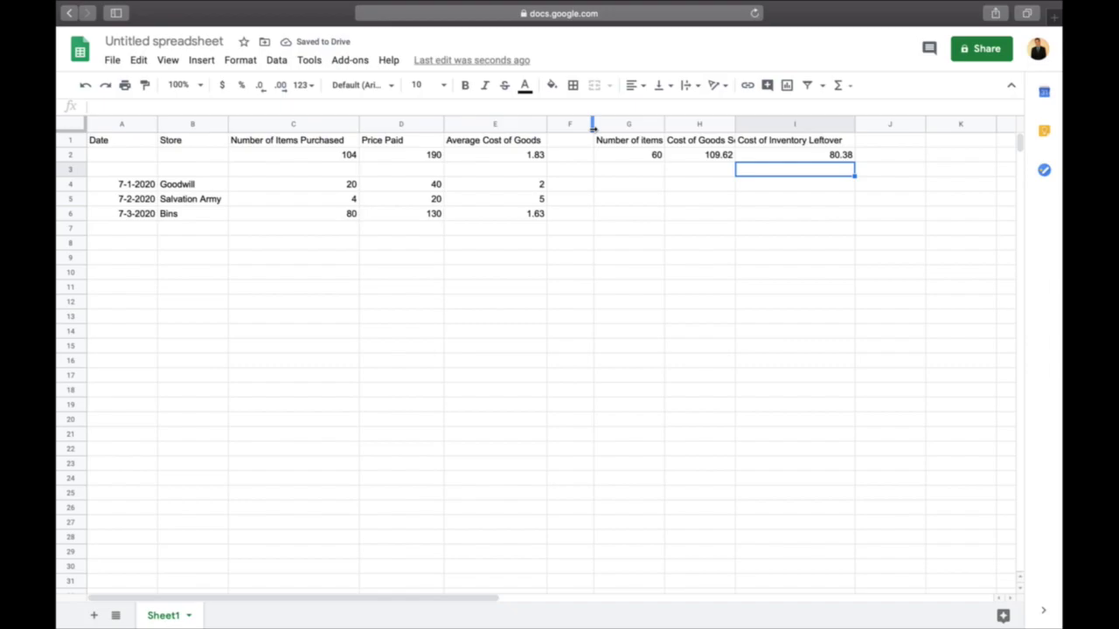
# - Review the row 2 totals from C2 to H2 and widen column H to fit the "Cost of Goods Sold" heading
pyautogui.click(294, 154)
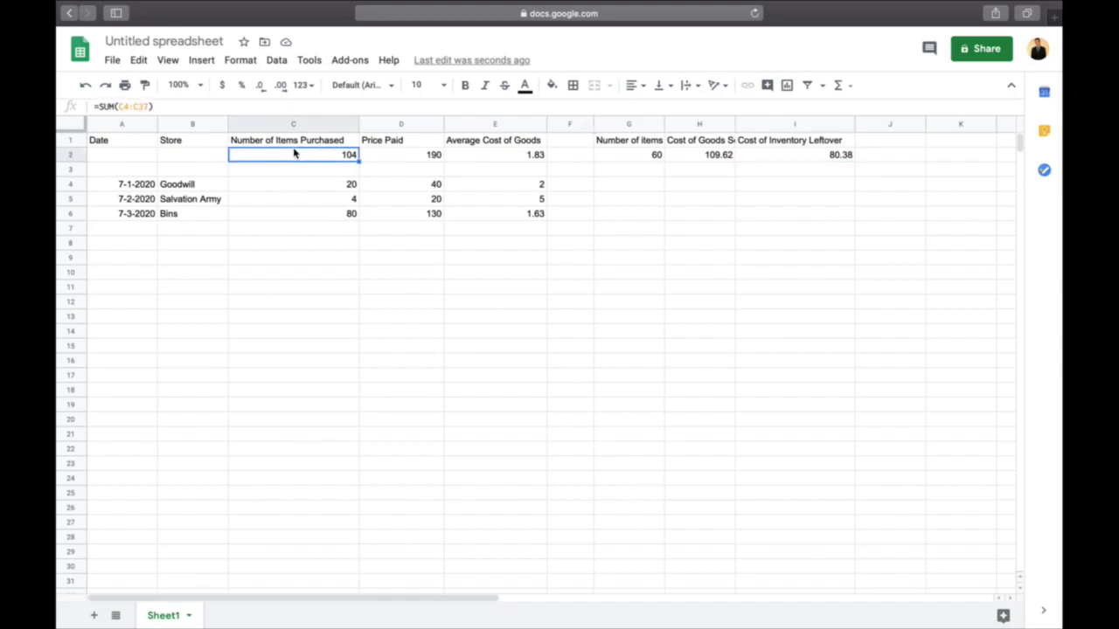
pyautogui.press('Right')
pyautogui.press('Down')
pyautogui.press('Right')
pyautogui.press('Up')
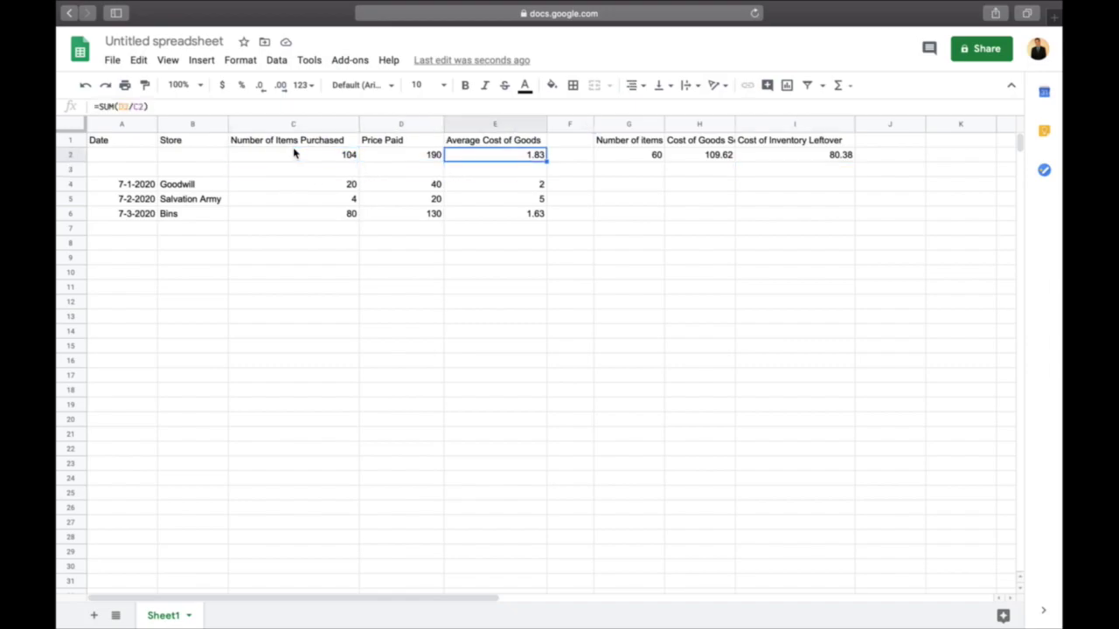
pyautogui.press('Right')
pyautogui.press('Right')
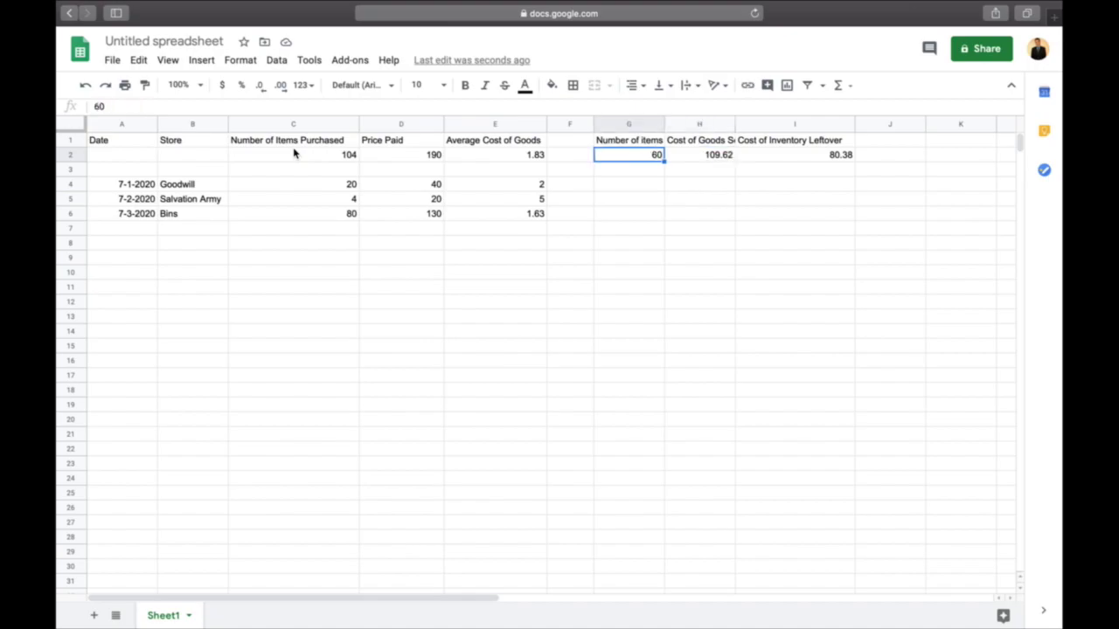
pyautogui.press('Right')
pyautogui.press('Up')
pyautogui.press('Down')
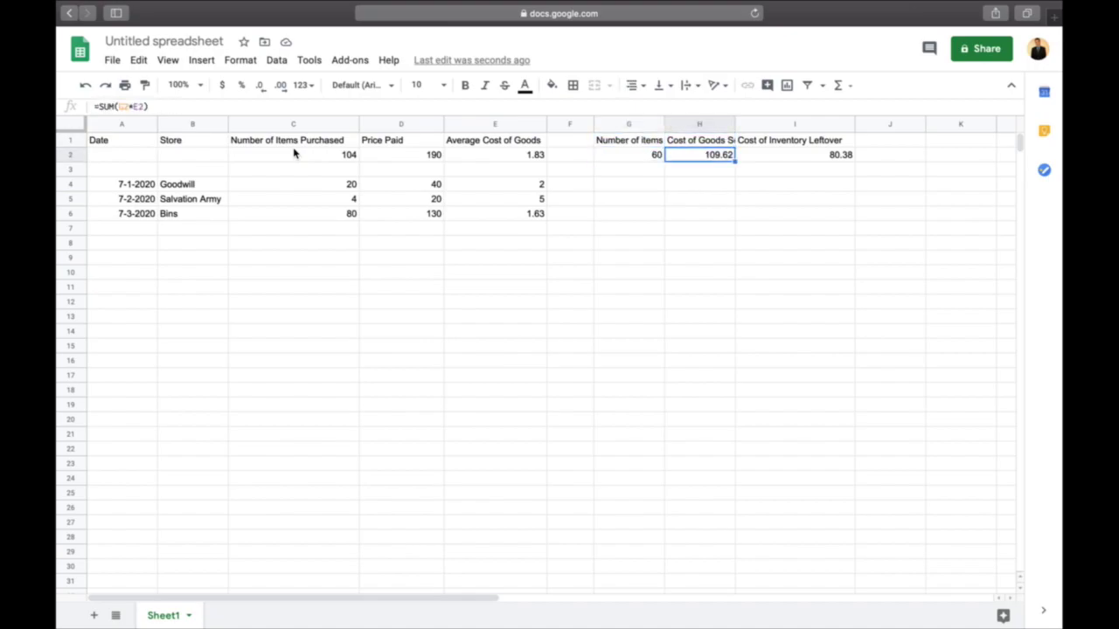
pyautogui.moveTo(734, 123); pyautogui.dragTo(749, 123)
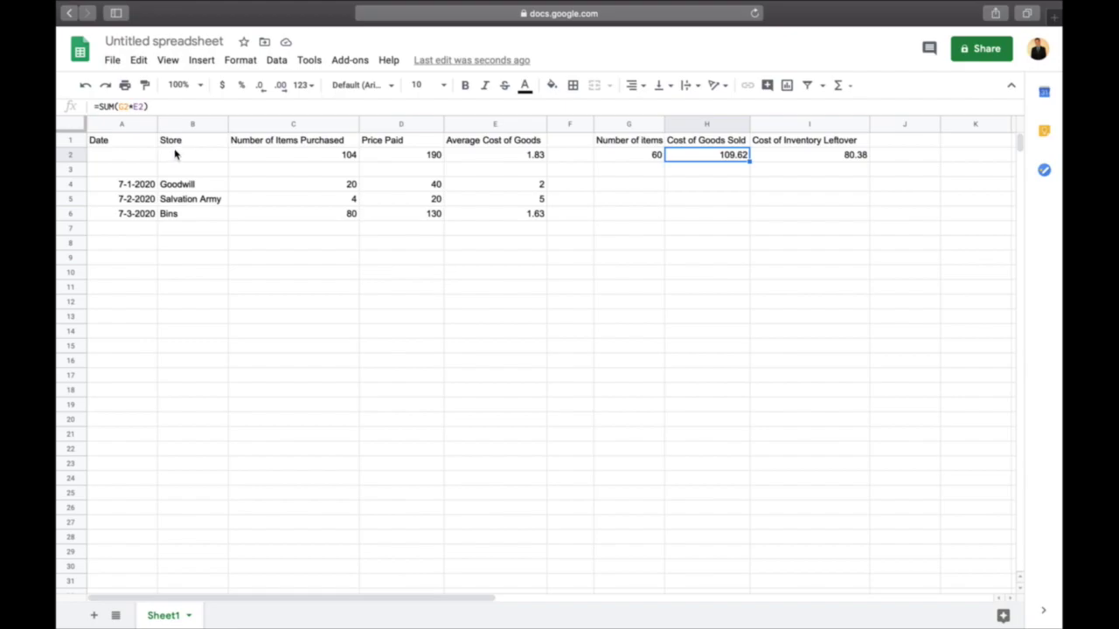
# - Clear all the inventory data from the range A1:I10
pyautogui.moveTo(129, 143); pyautogui.dragTo(819, 277)
pyautogui.press('Delete')
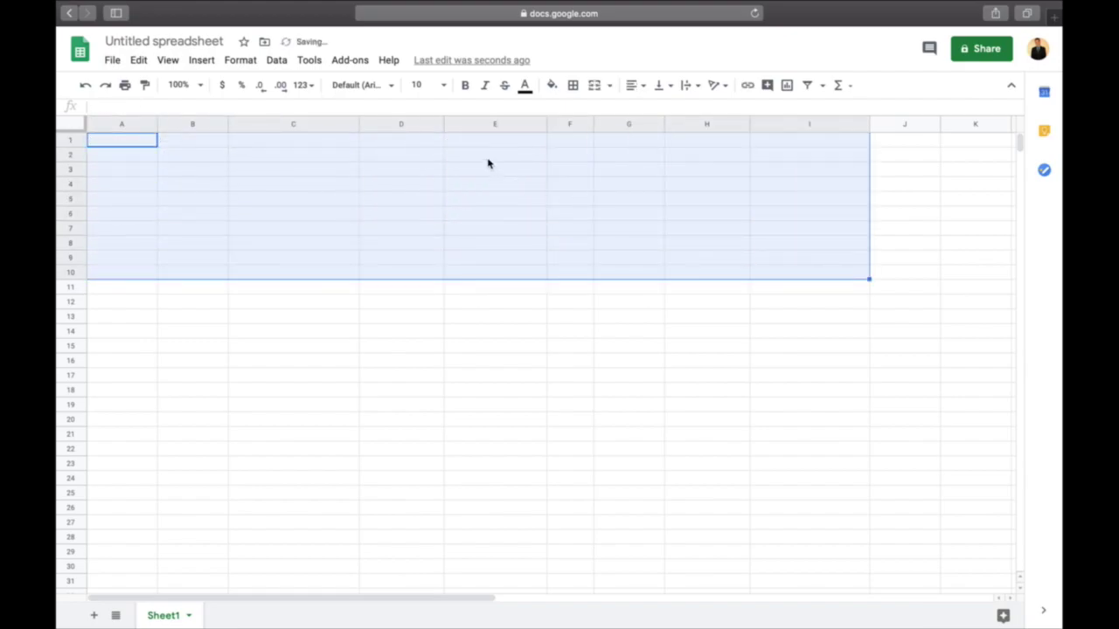
pyautogui.click(254, 219)
# - Start a new table with the heading "DATE" in A1 and the date 7-1-2020 in A4
pyautogui.click(125, 141)
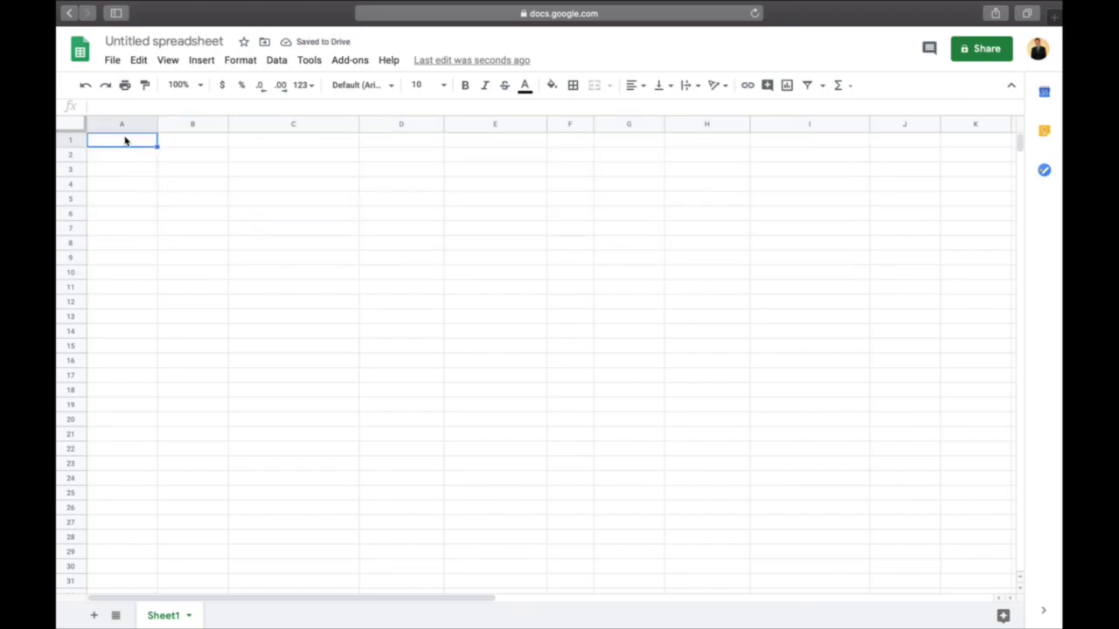
pyautogui.write('DATE')
pyautogui.press('Return')
pyautogui.press('Down')
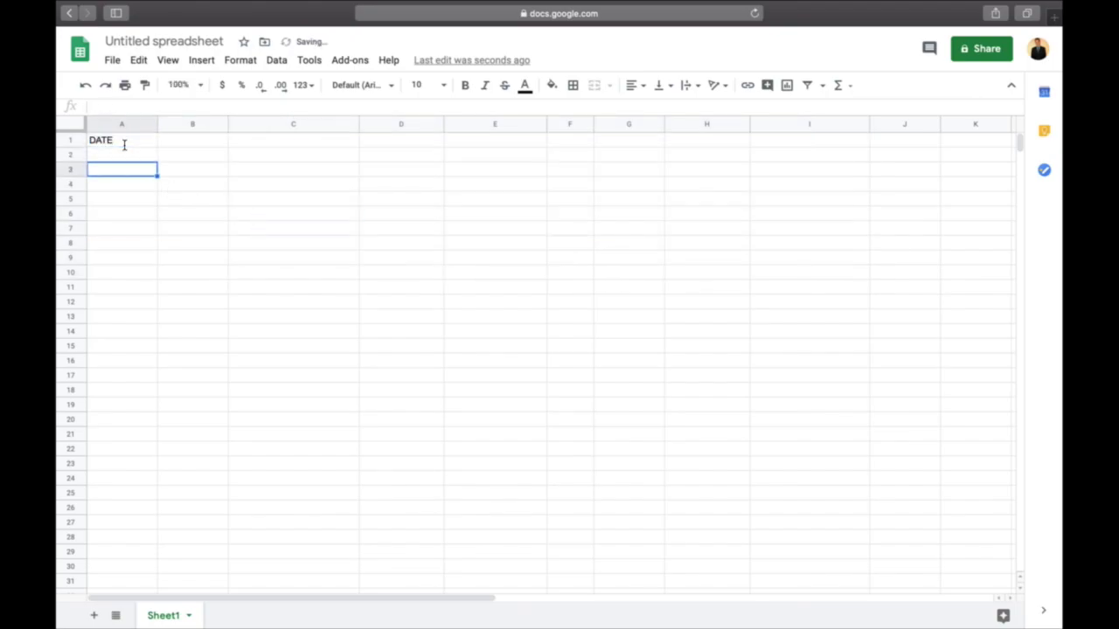
pyautogui.press('Down')
pyautogui.write('7-1-2020')
pyautogui.press('Return')
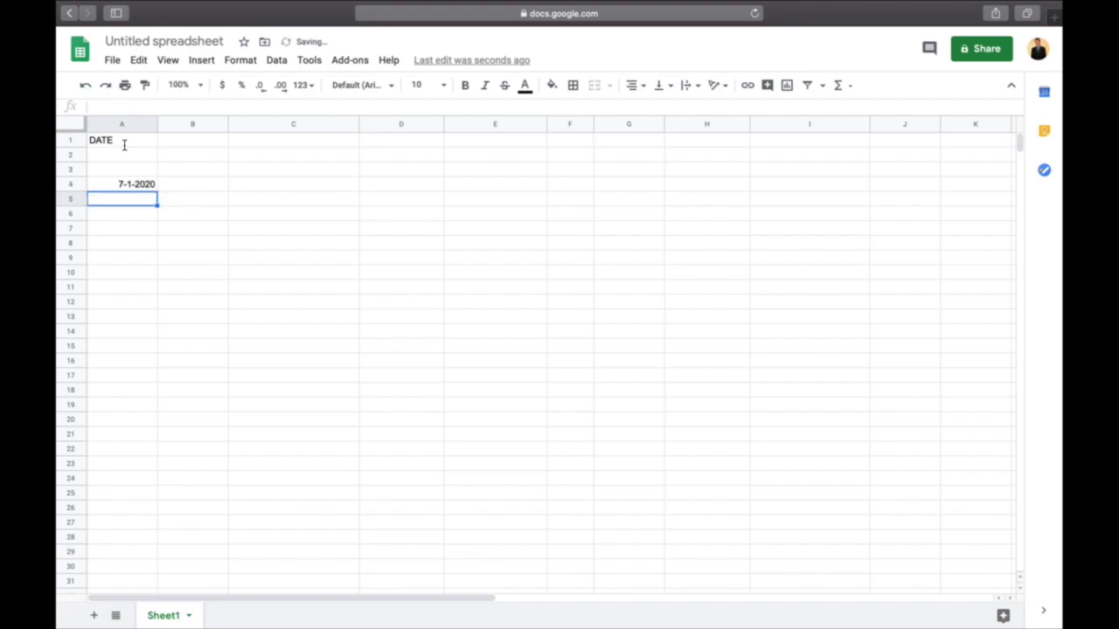
# - Add the heading "Store" in B1
pyautogui.press('Right')
pyautogui.press('Up')
pyautogui.press('Up')
pyautogui.press('Up')
pyautogui.press('Up')
pyautogui.write('Goo')
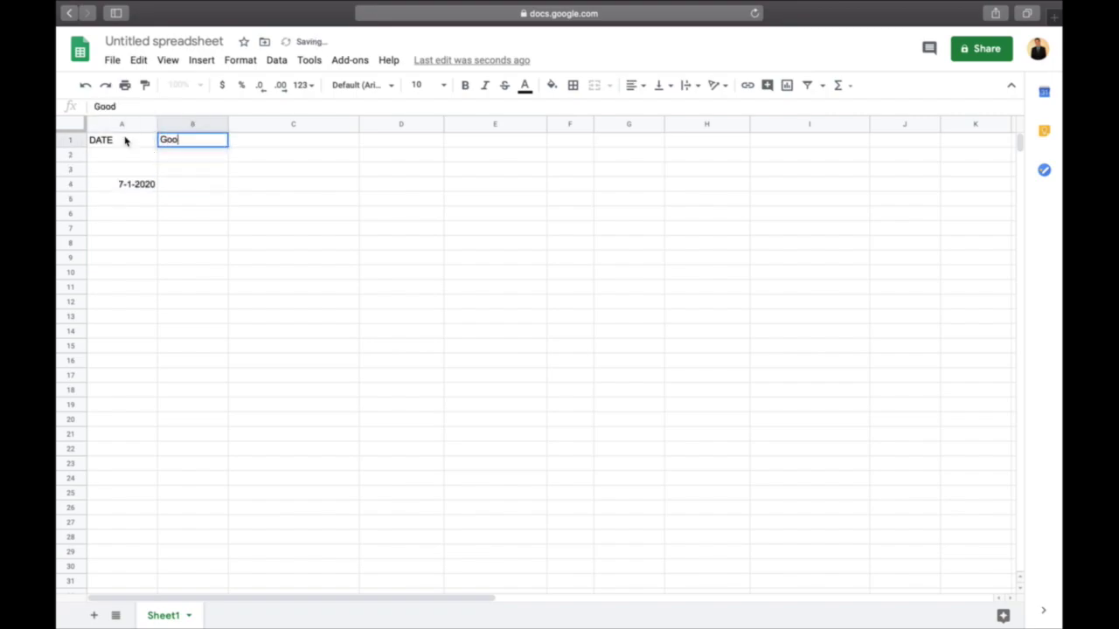
pyautogui.press('BackSpace')
pyautogui.press('BackSpace')
pyautogui.press('BackSpace')
pyautogui.write('Store')
pyautogui.press('Return')
pyautogui.press('Down')
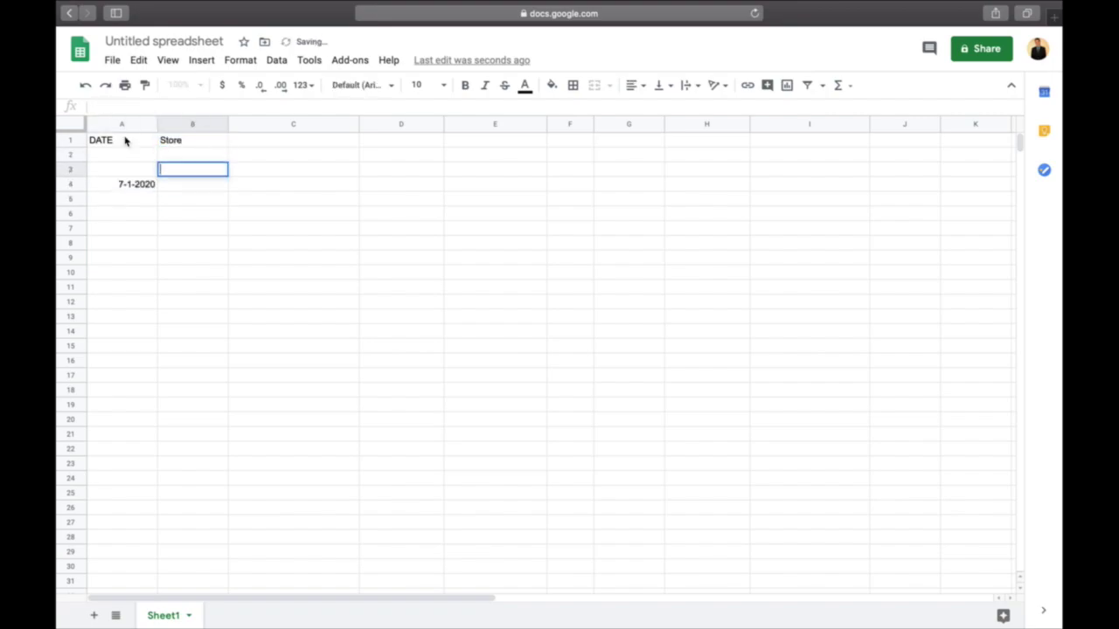
# - Enter "Goodwill" as the store in B4
pyautogui.press('Down')
pyautogui.write('Goodwill')
pyautogui.press('Return')
pyautogui.press('Right')
pyautogui.press('Right')
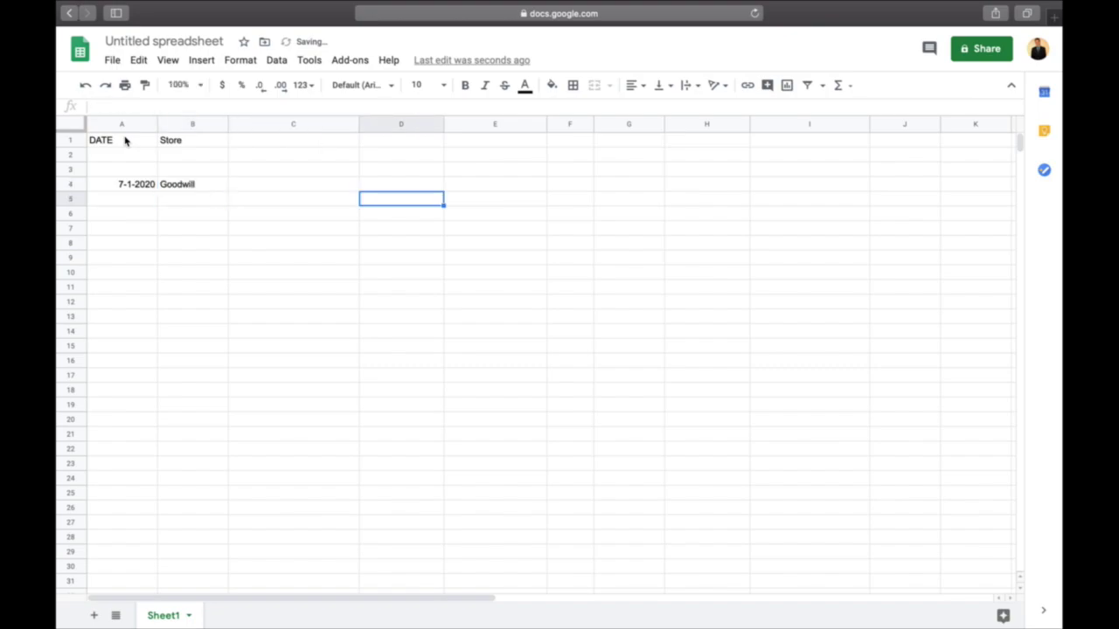
# - Add the heading "Items Purchased" in C1
pyautogui.press('Left')
pyautogui.press('Up')
pyautogui.press('Left')
pyautogui.press('Up')
pyautogui.press('Up')
pyautogui.press('Up')
pyautogui.press('Right')
pyautogui.write('Items Purchased')
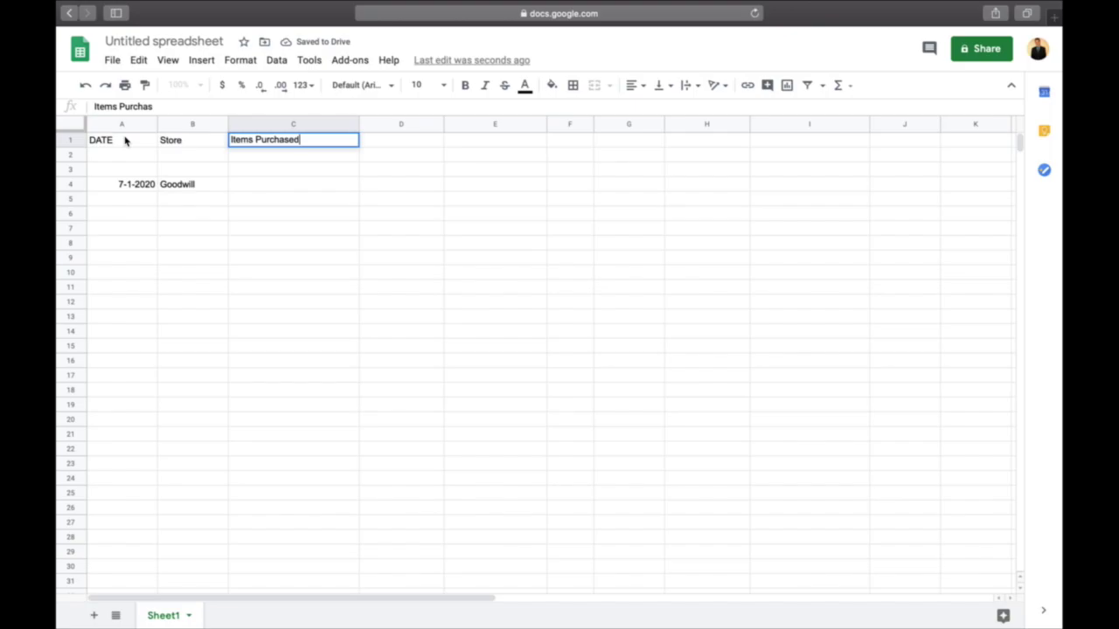
pyautogui.press('Return')
# - Enter "Mixed Clothing" in C4 as the item bought at Goodwill
pyautogui.press('Down')
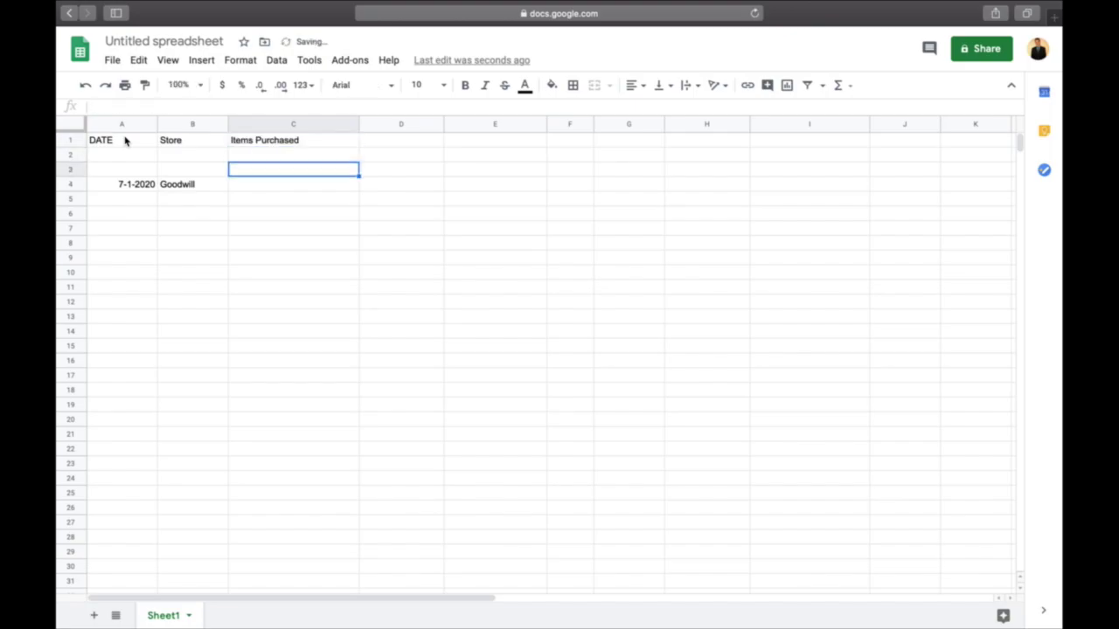
pyautogui.press('Down')
pyautogui.write('Mixed Cl')
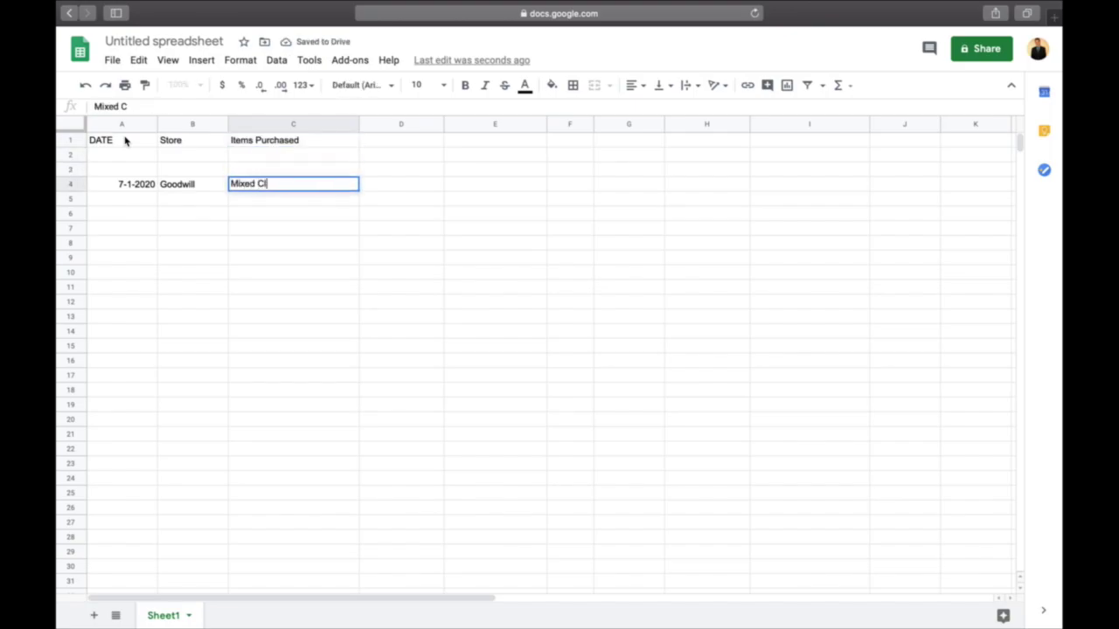
pyautogui.write('othing')
pyautogui.press('Return')
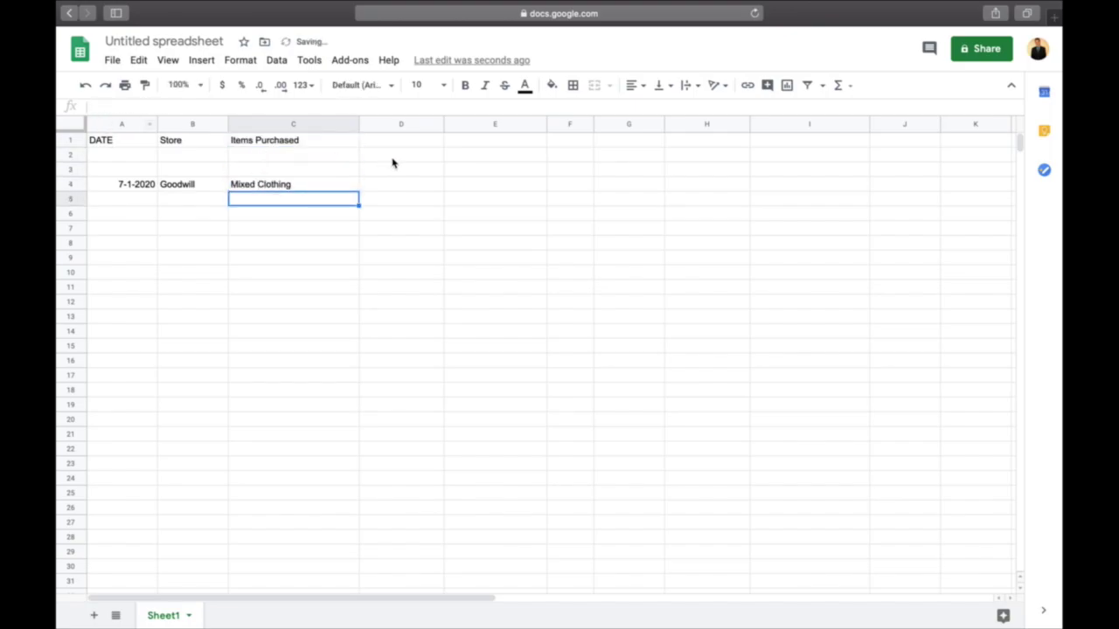
# - Add the heading "Price Paid" in D1
pyautogui.click(399, 144)
pyautogui.write('Pric')
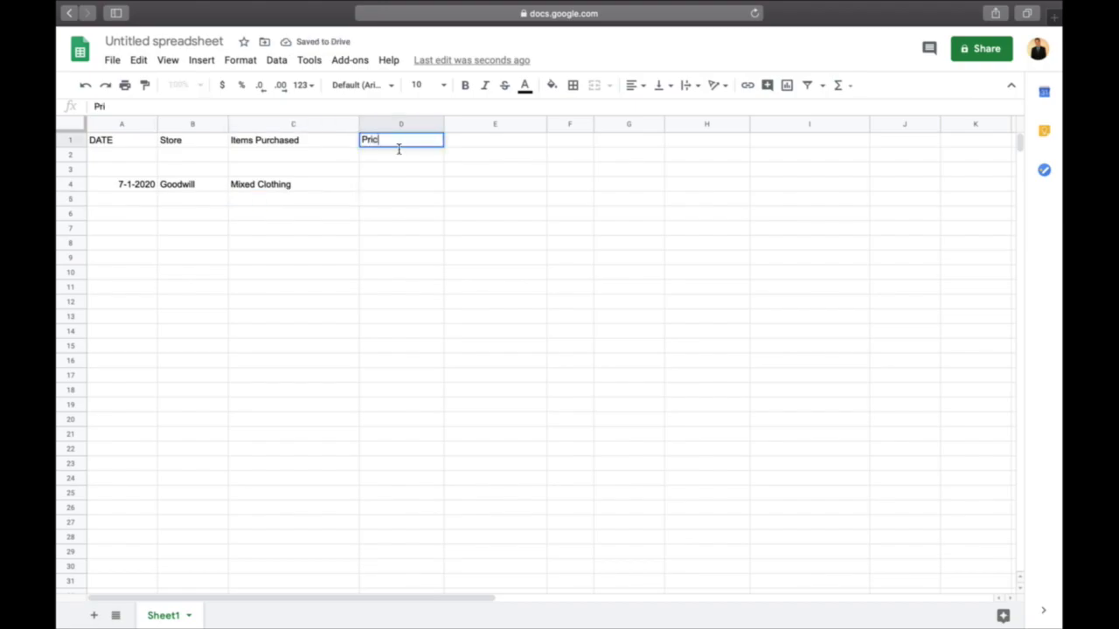
pyautogui.write('e Paid')
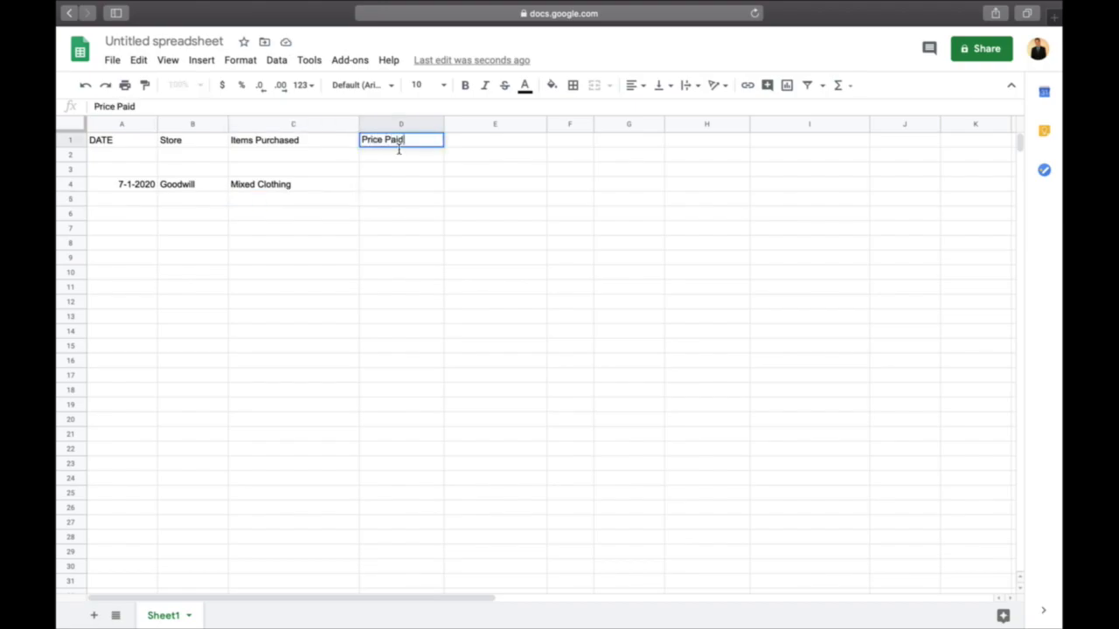
pyautogui.press('Return')
# - Enter 40 as the price in D4 and narrow column D to fit its heading
pyautogui.press('Down')
pyautogui.press('Down')
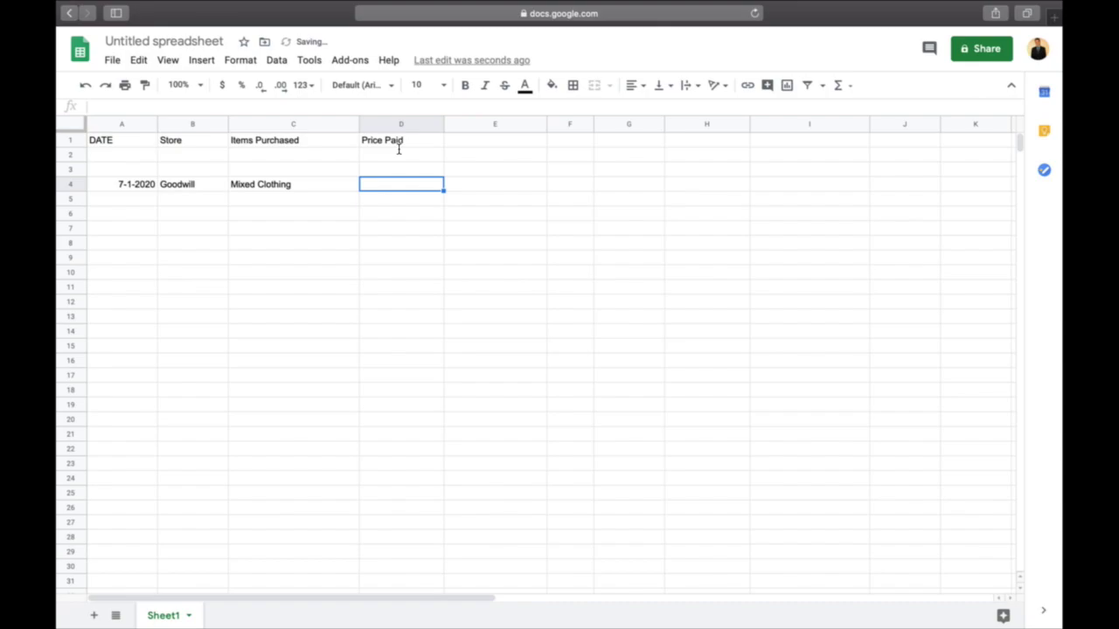
pyautogui.write('40')
pyautogui.press('Return')
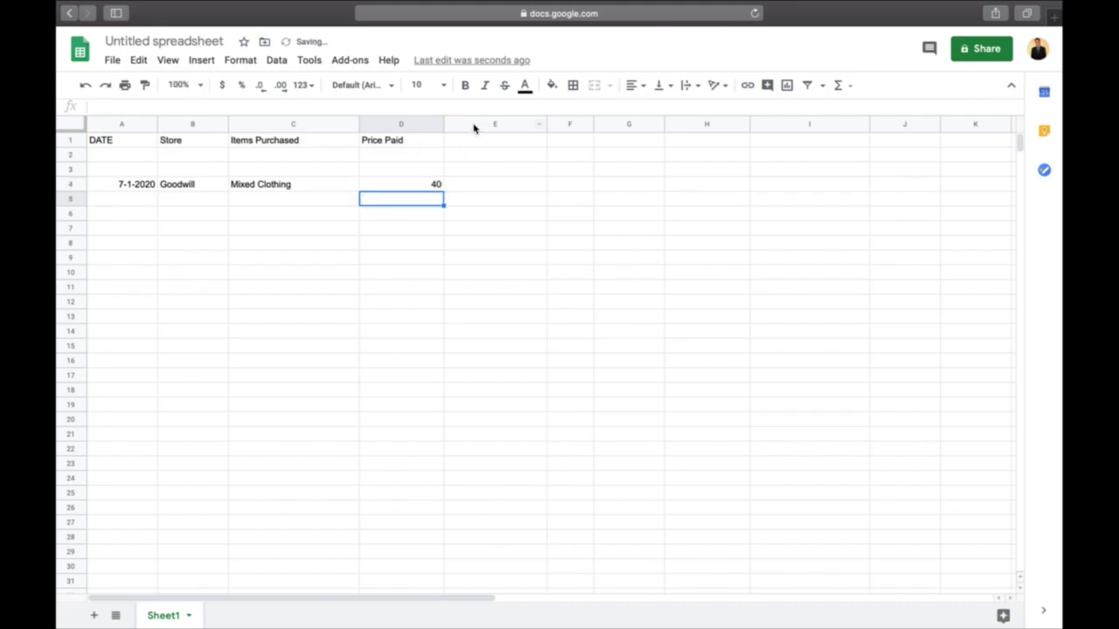
pyautogui.moveTo(444, 125); pyautogui.dragTo(425, 125)
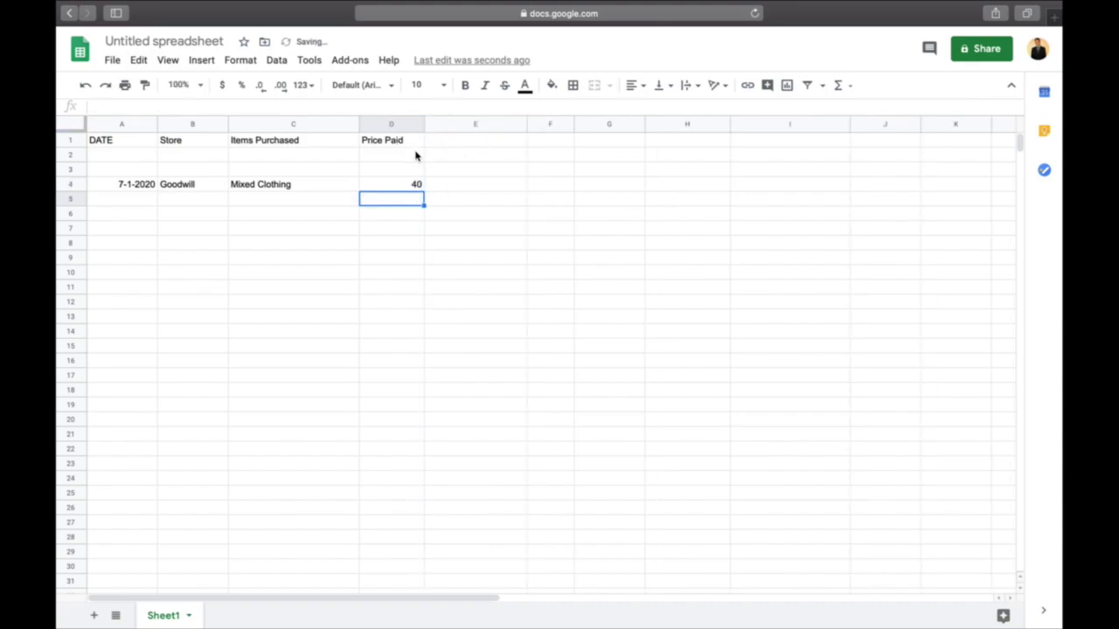
# - Total the Price Paid column in D2 with a SUM formula over D4:D37
pyautogui.click(414, 155)
pyautogui.click(839, 85)
pyautogui.click(841, 112)
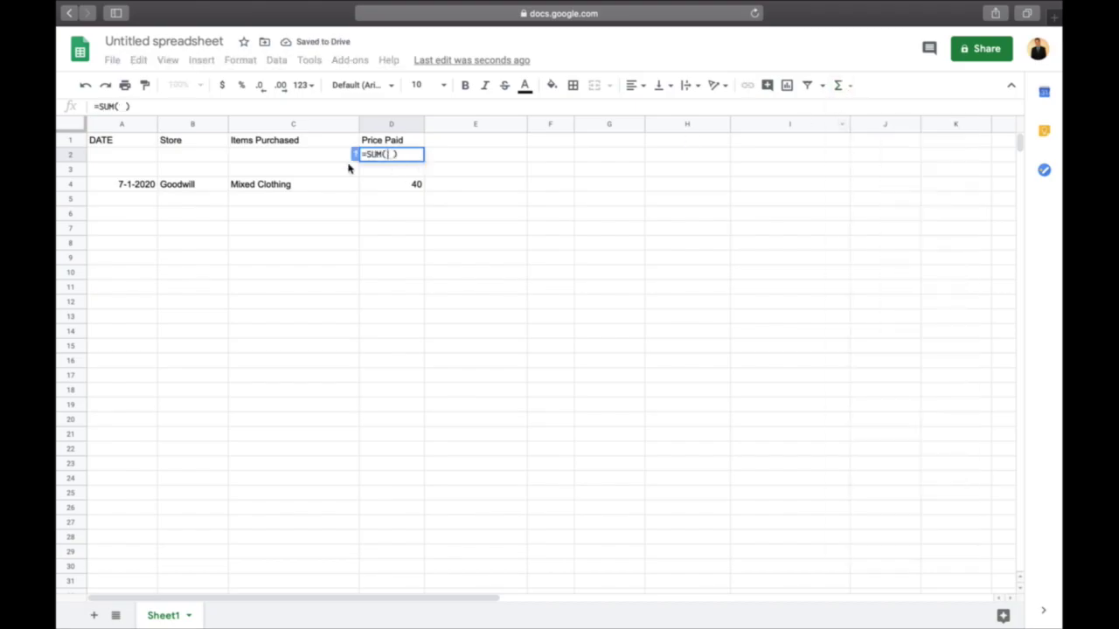
pyautogui.press('Return')
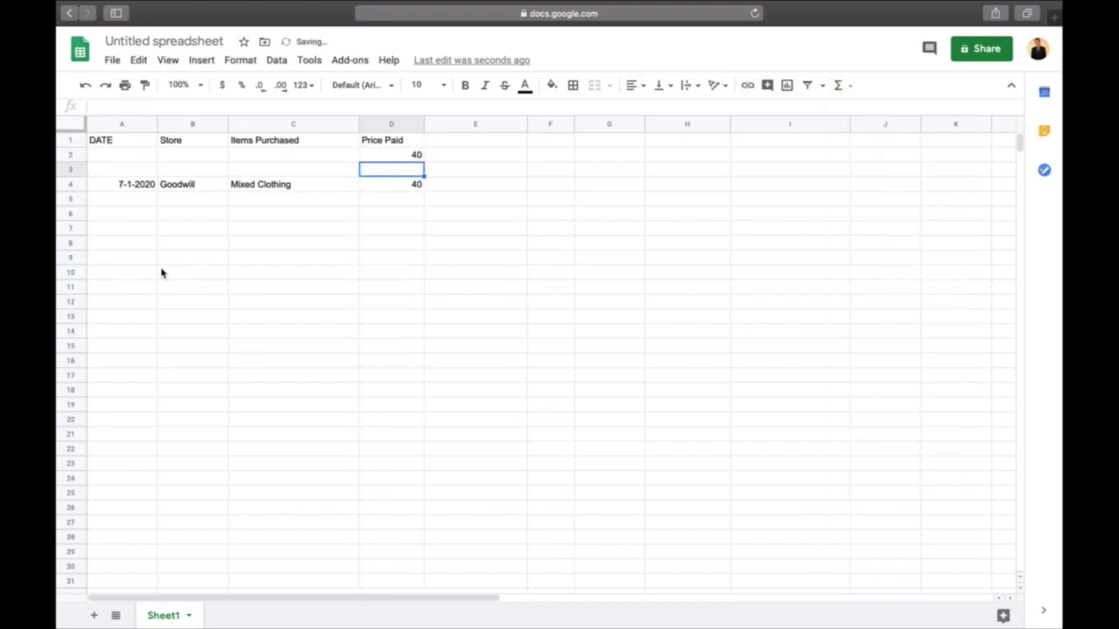
# - Enter the date 7-2-2020 in A5 and the store "SA" in B5
pyautogui.click(140, 200)
pyautogui.write('7-20')
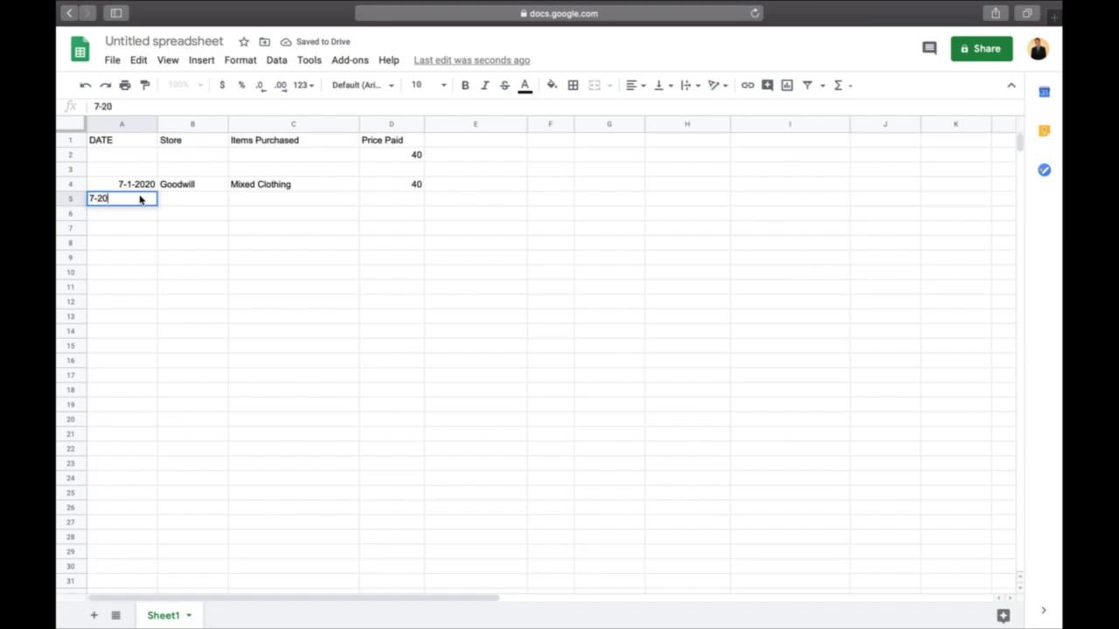
pyautogui.press('BackSpace')
pyautogui.write('-2020')
pyautogui.press('Tab')
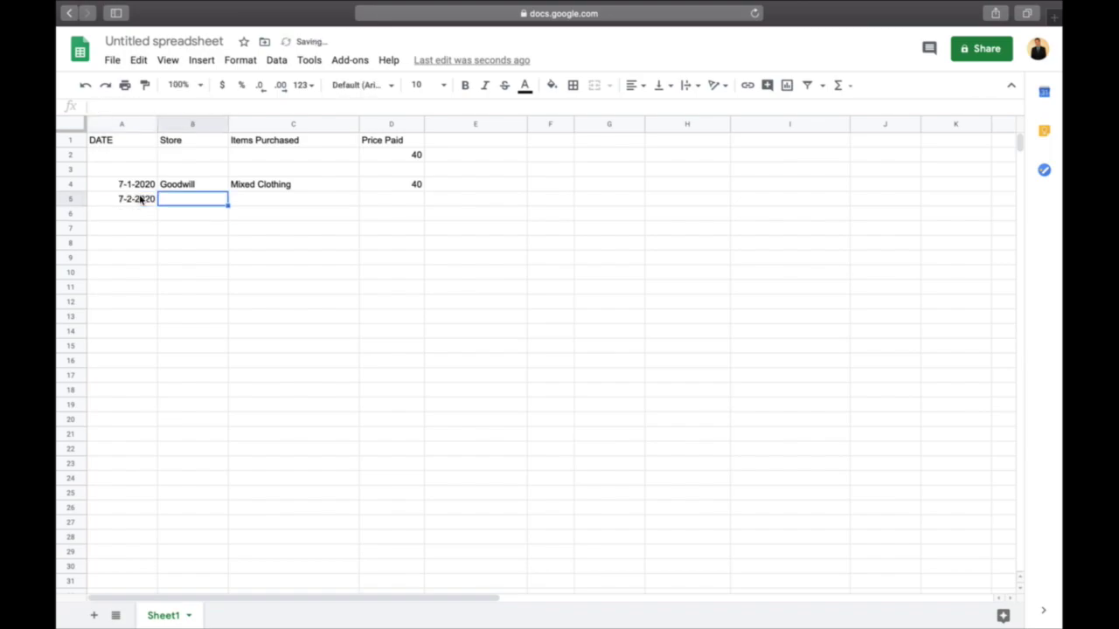
pyautogui.write('SA')
pyautogui.press('Tab')
# - Complete the SA purchase with "Shoes" in C5 and a price of 80 in D5
pyautogui.write('Shoes')
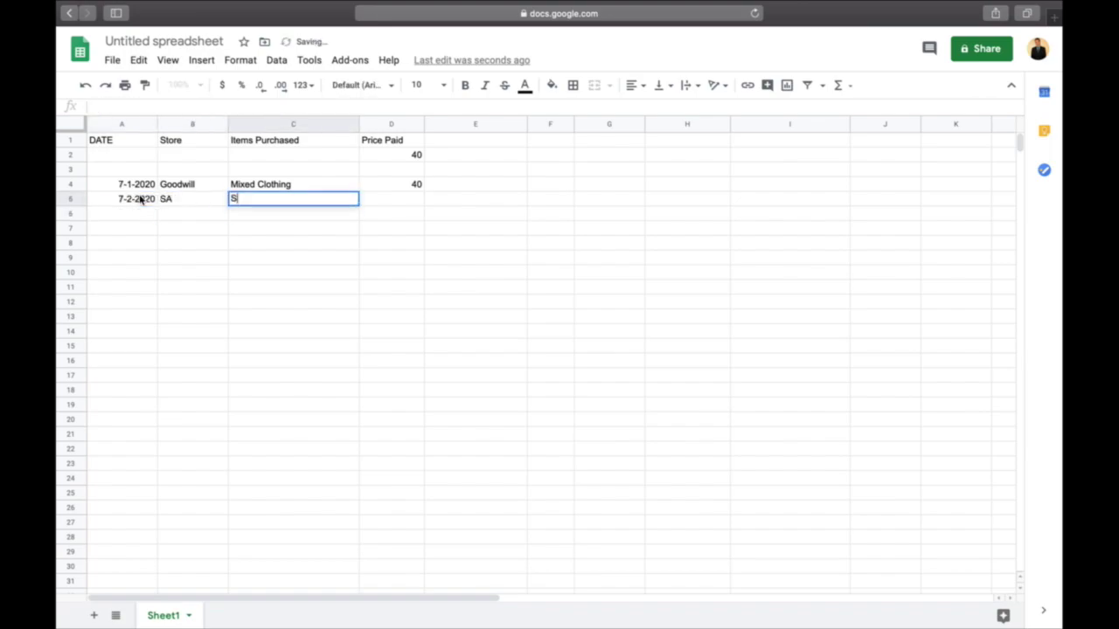
pyautogui.press('Return')
pyautogui.press('Up')
pyautogui.press('Right')
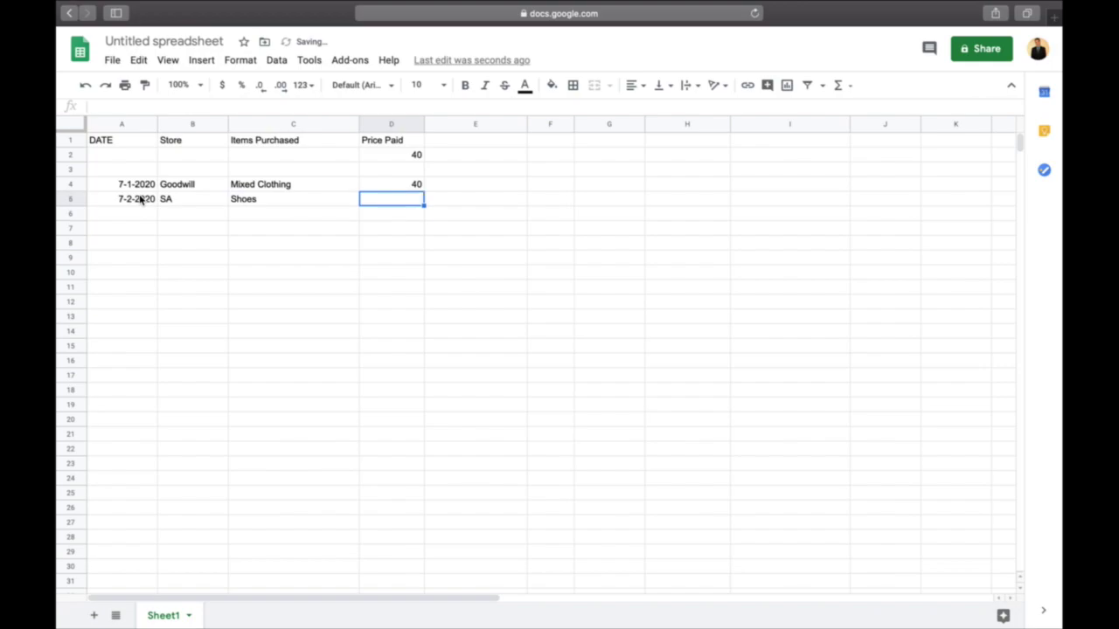
pyautogui.write('80')
pyautogui.press('Return')
# - Make sure A5 holds 7-2-2020 and enter the date 7-3-2020 in A6
pyautogui.press('Left')
pyautogui.press('Left')
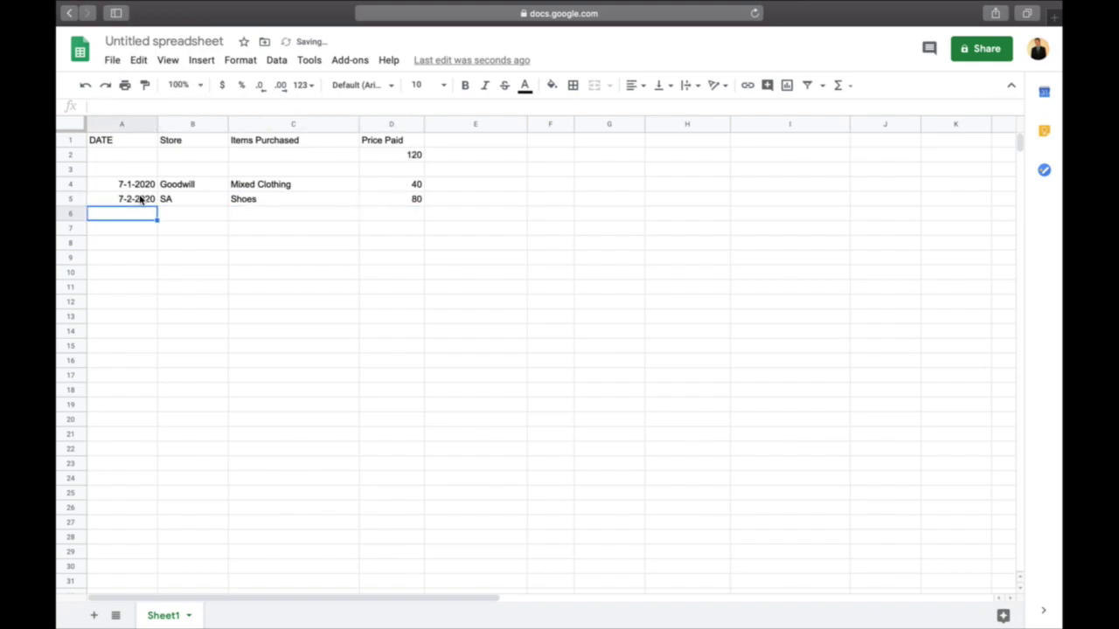
pyautogui.click(140, 199)
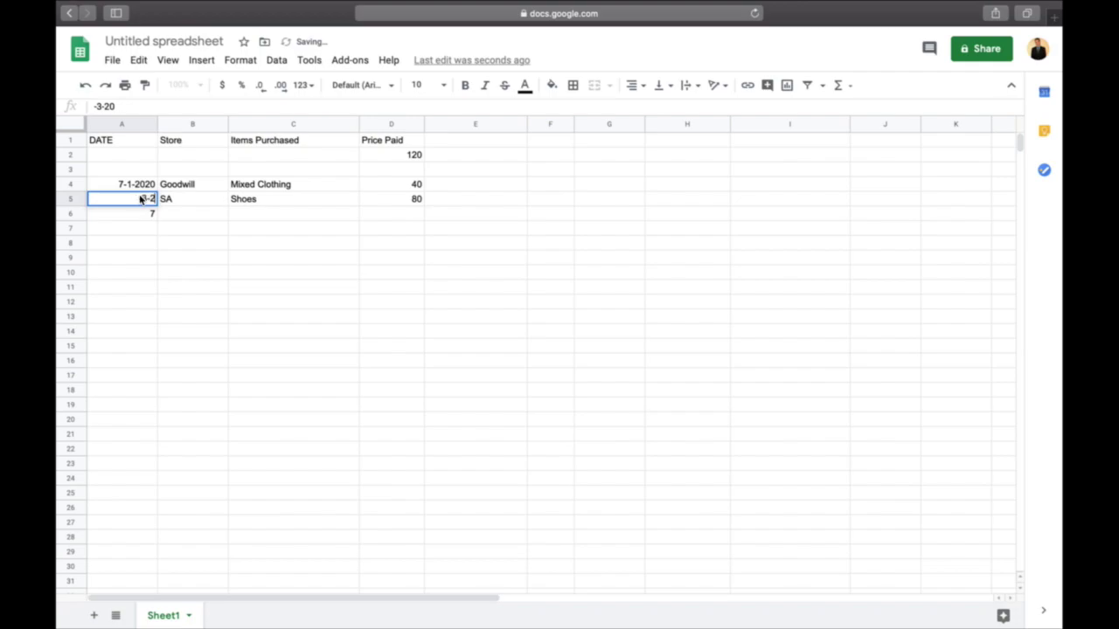
pyautogui.write('7-2-2020')
pyautogui.press('Return')
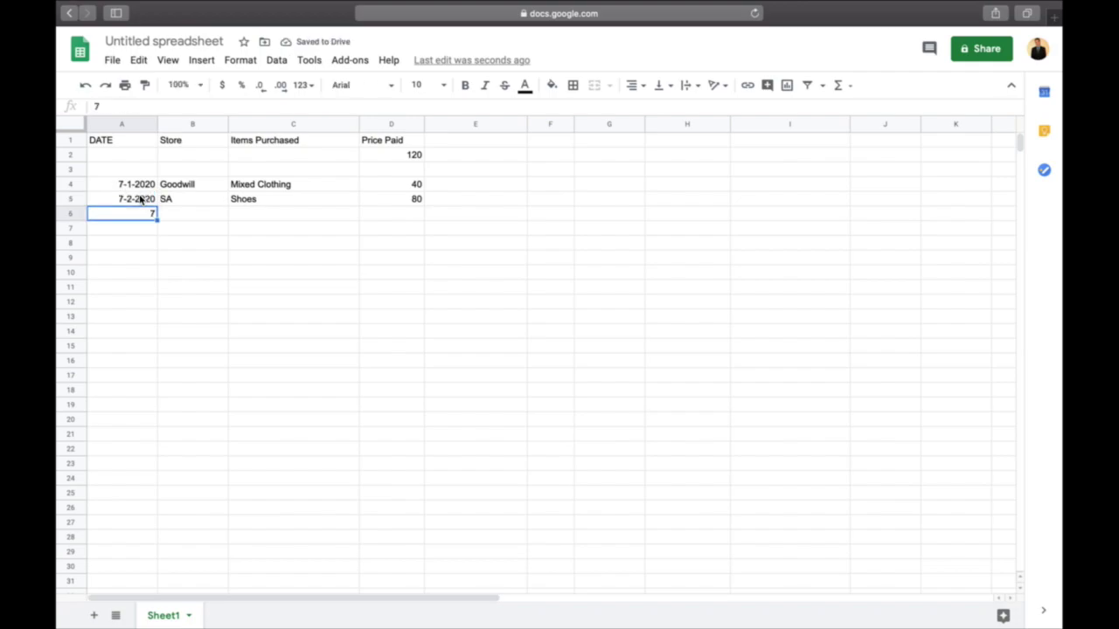
pyautogui.write('7-3-2020')
pyautogui.press('Return')
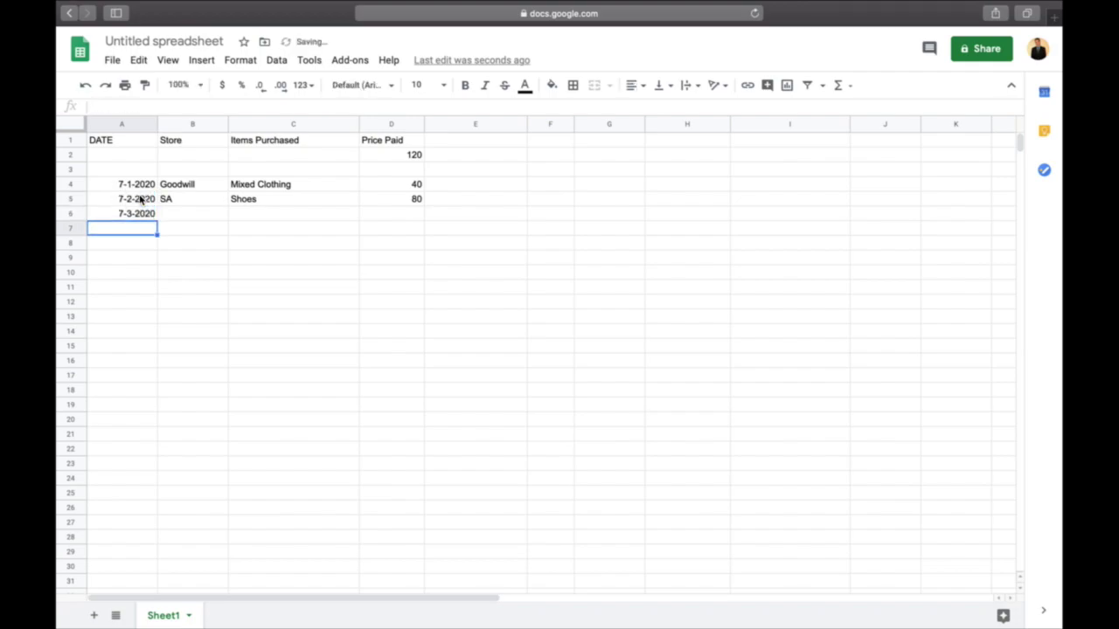
# - Enter the store "Bins" in B6 and the items "Mixed everything" in C6
pyautogui.press('Up')
pyautogui.press('Right')
pyautogui.write('Bins')
pyautogui.press('Tab')
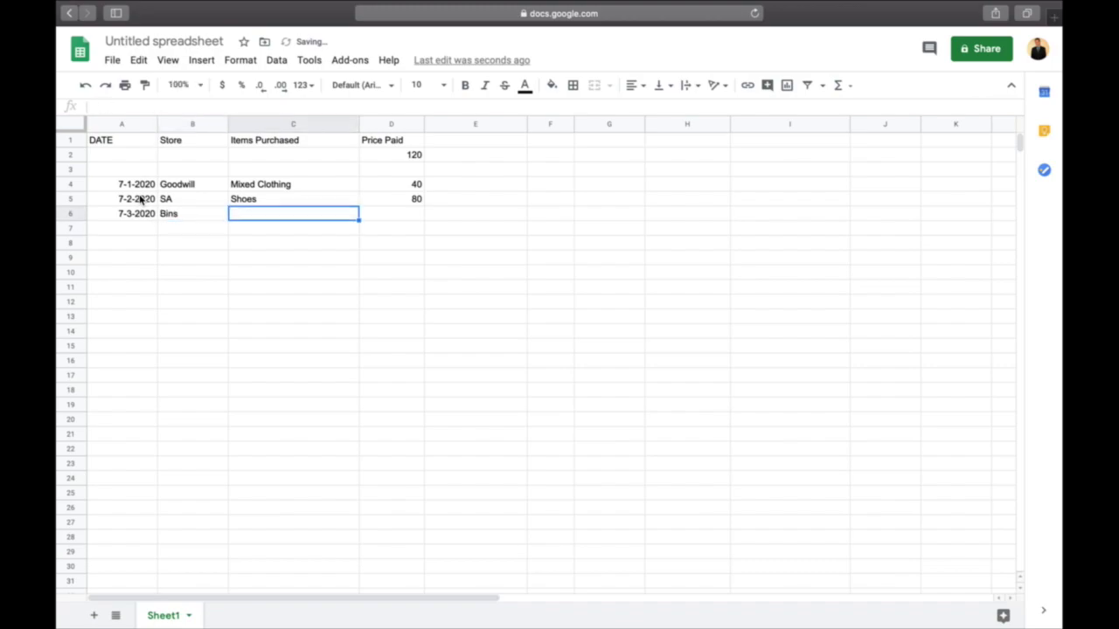
pyautogui.write('Mixed everything')
pyautogui.press('Return')
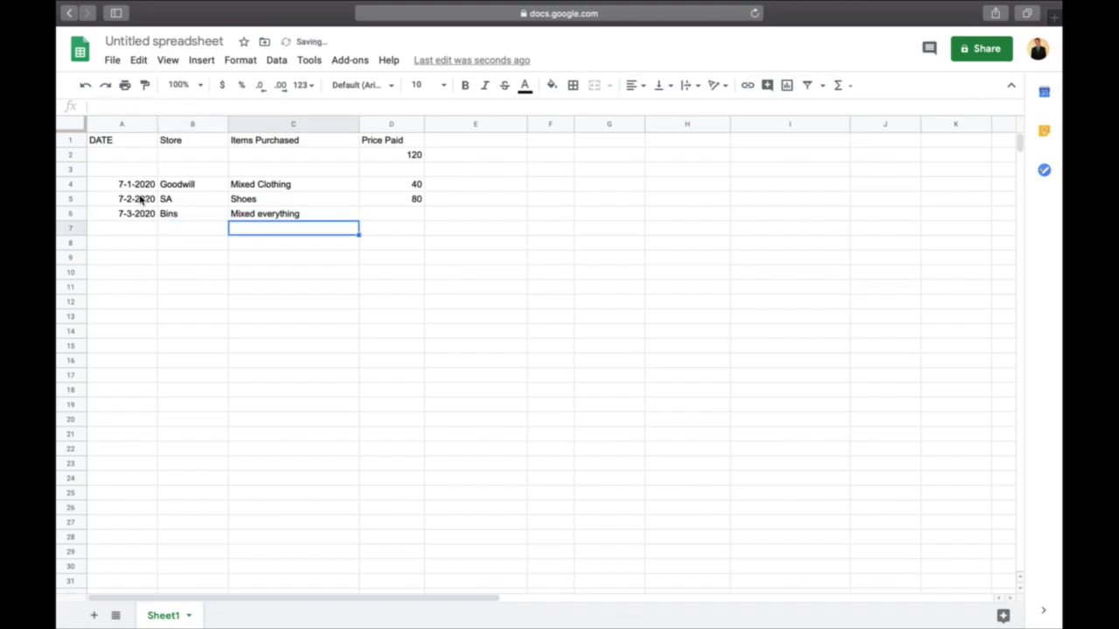
# - Enter 105 in D6 as the price paid for the Bins purchase
pyautogui.press('Up')
pyautogui.press('Right')
pyautogui.write('10')
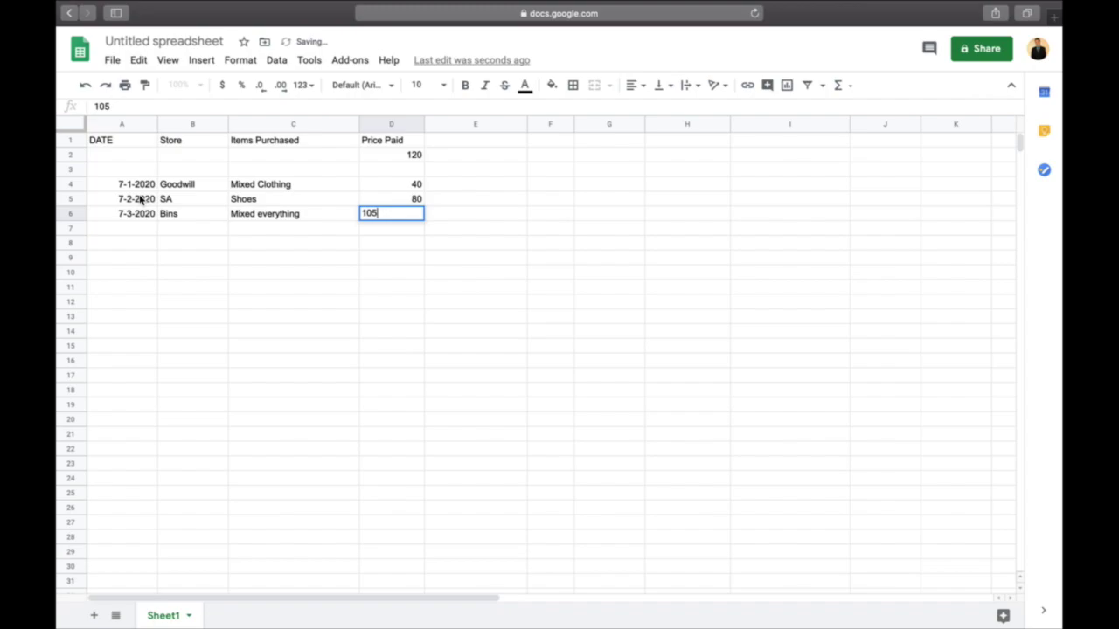
pyautogui.write('5')
pyautogui.press('Return')
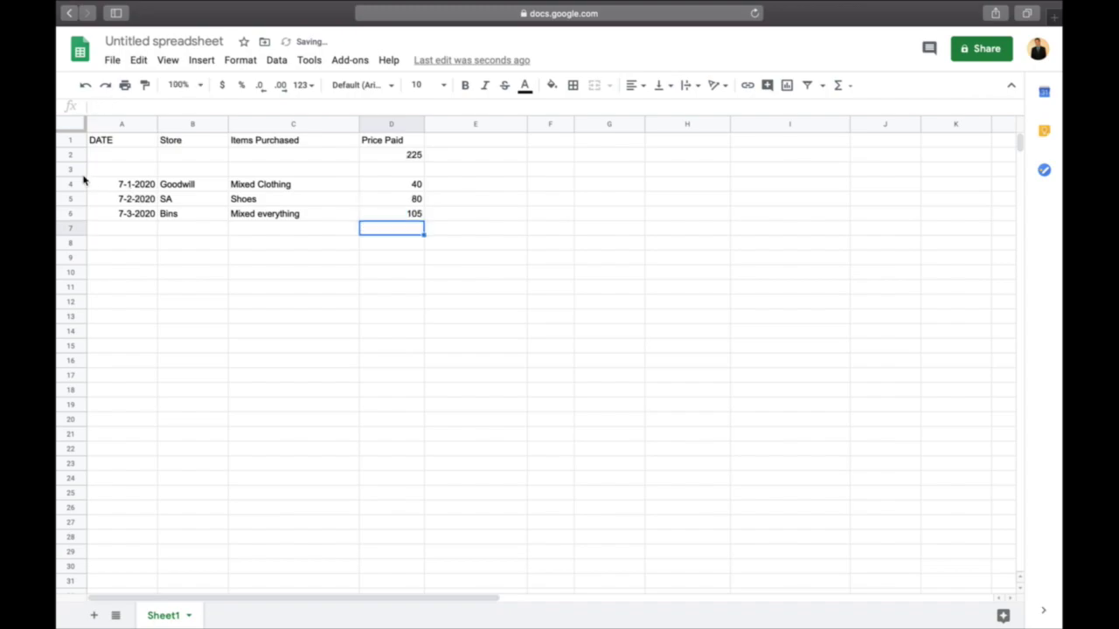
pyautogui.click(408, 155)
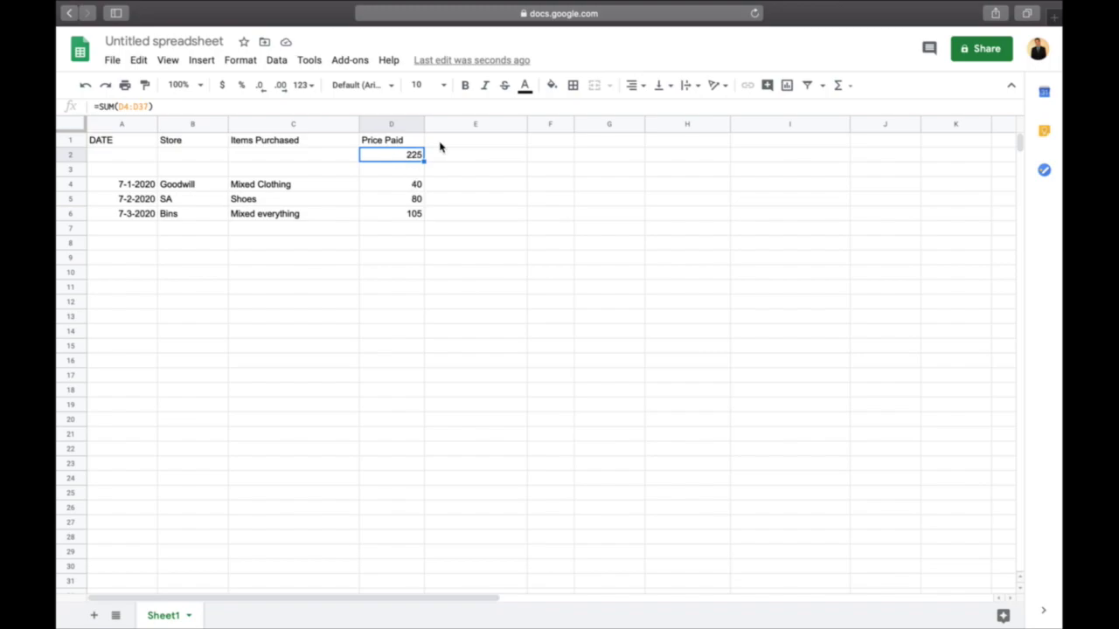
pyautogui.moveTo(408, 149); pyautogui.dragTo(414, 145)
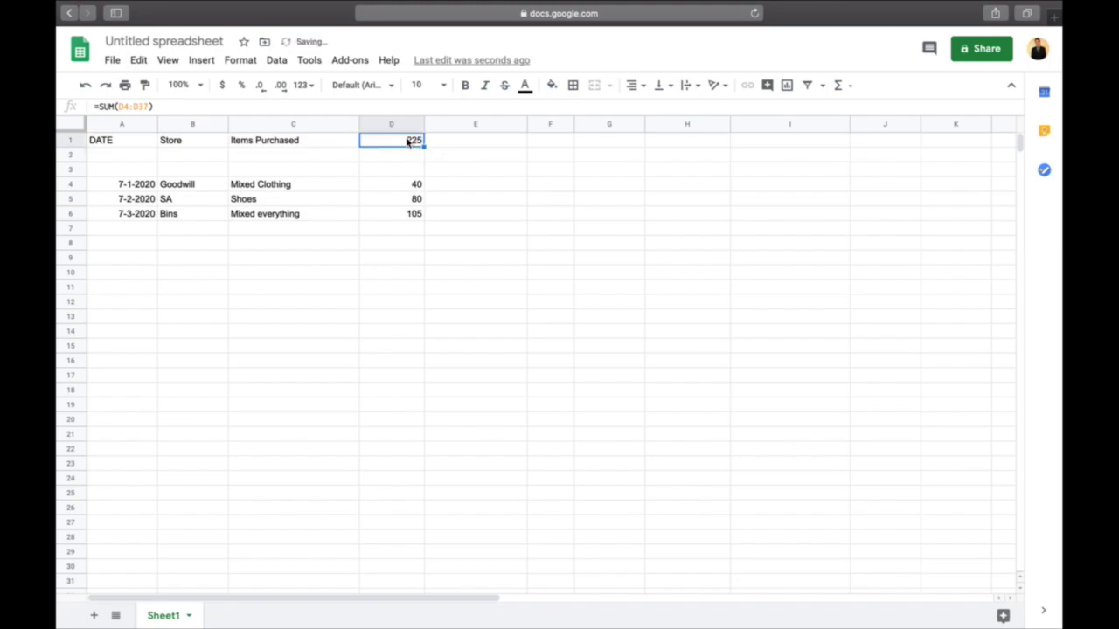
pyautogui.click(85, 84)
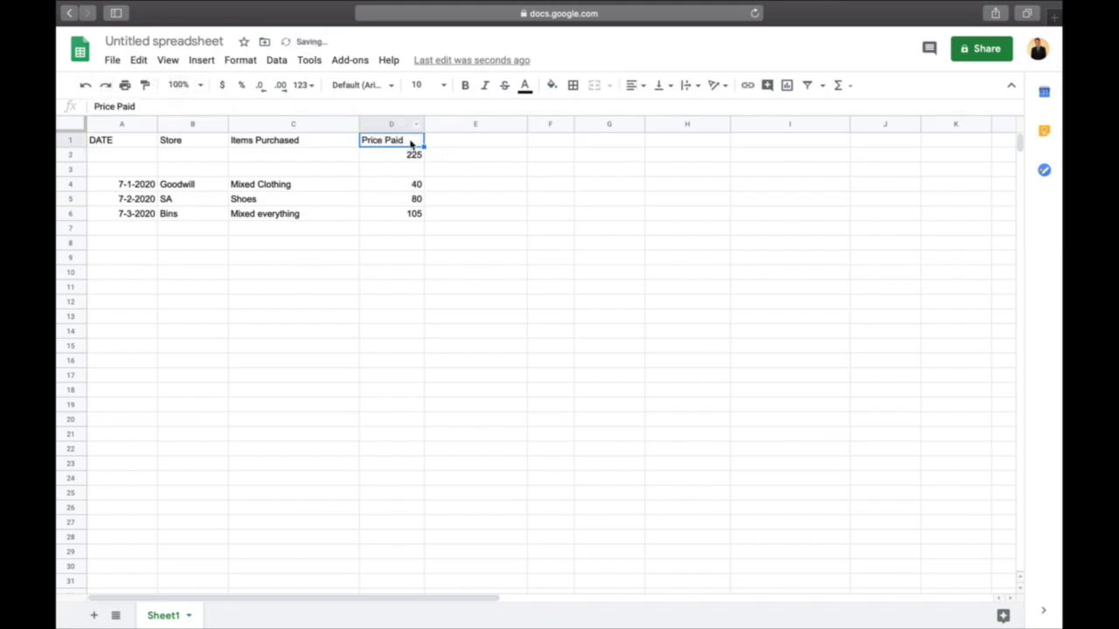
# - Extend the heading in D1 to "Price Paid/Cost of Inventory" and widen column D to fit it
pyautogui.doubleClick(410, 143)
pyautogui.write('/Cost of')
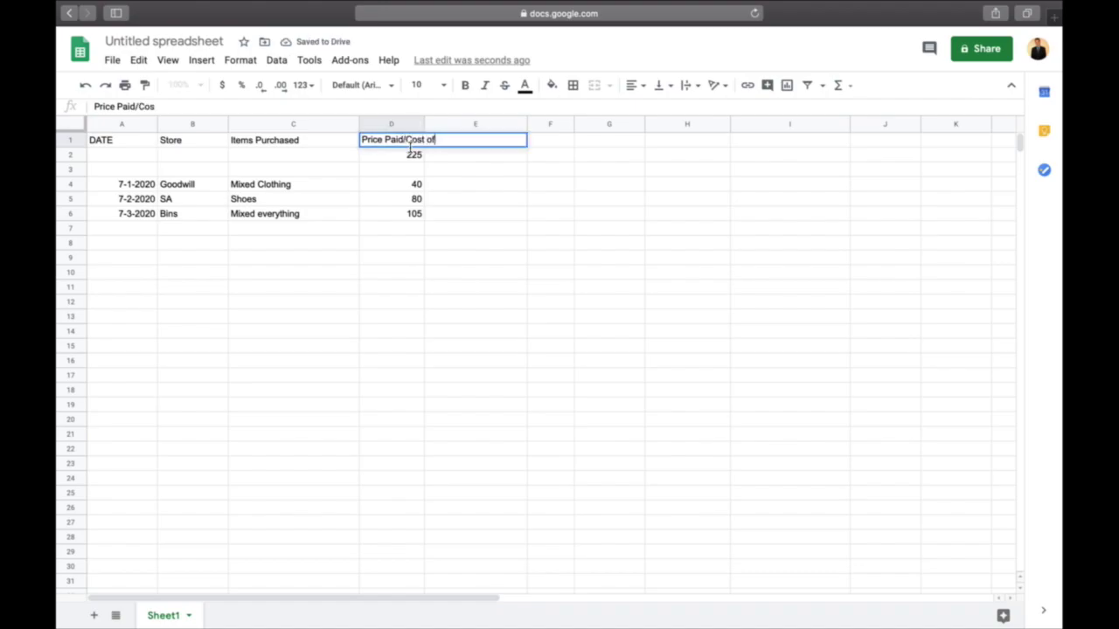
pyautogui.write(' Inventory')
pyautogui.press('Return')
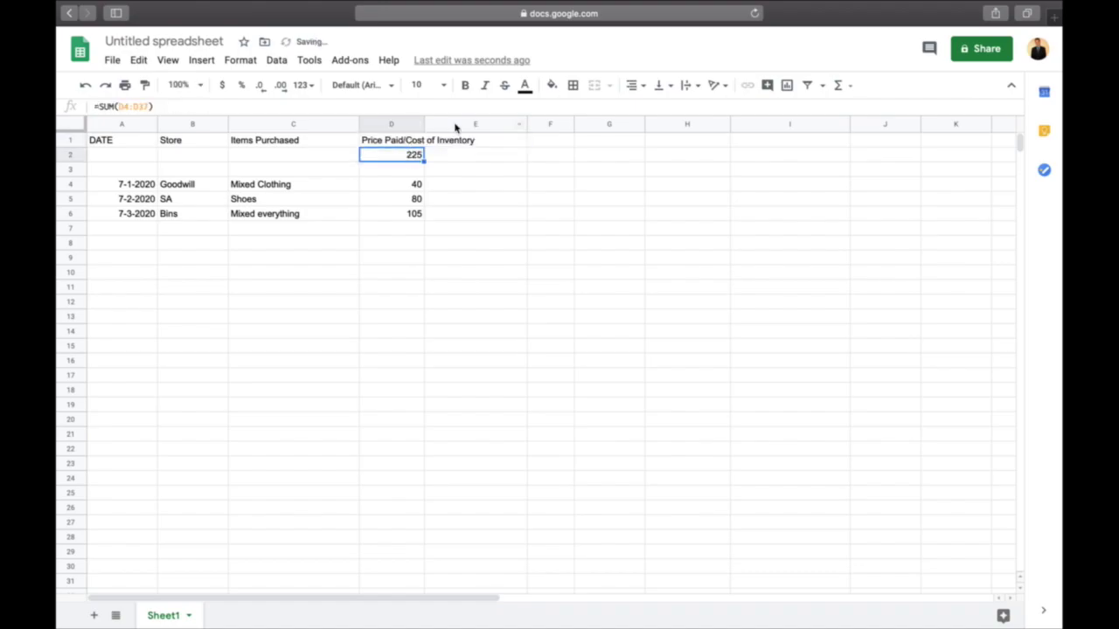
pyautogui.moveTo(425, 128); pyautogui.dragTo(487, 124)
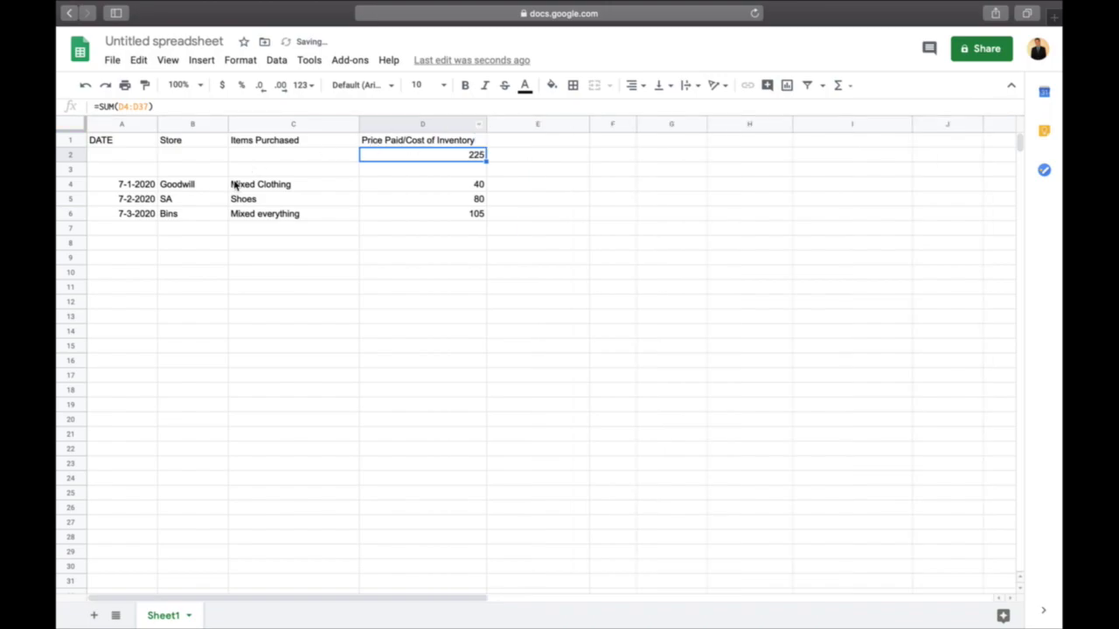
# - Insert one blank column directly before the Price Paid/Cost of Inventory column
pyautogui.click(562, 141)
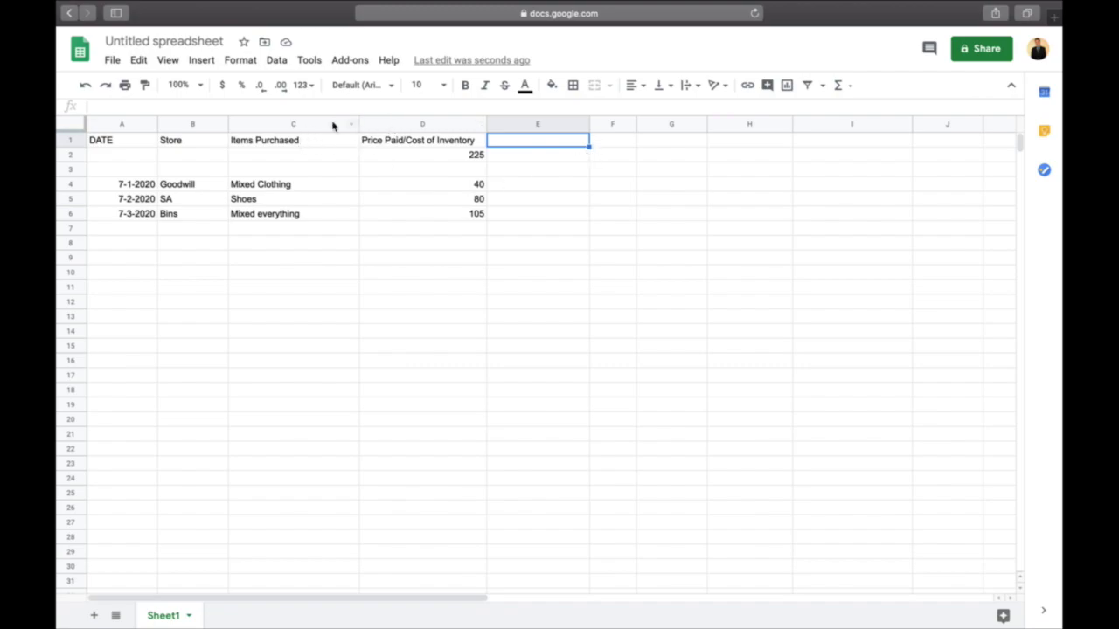
pyautogui.rightClick(381, 124)
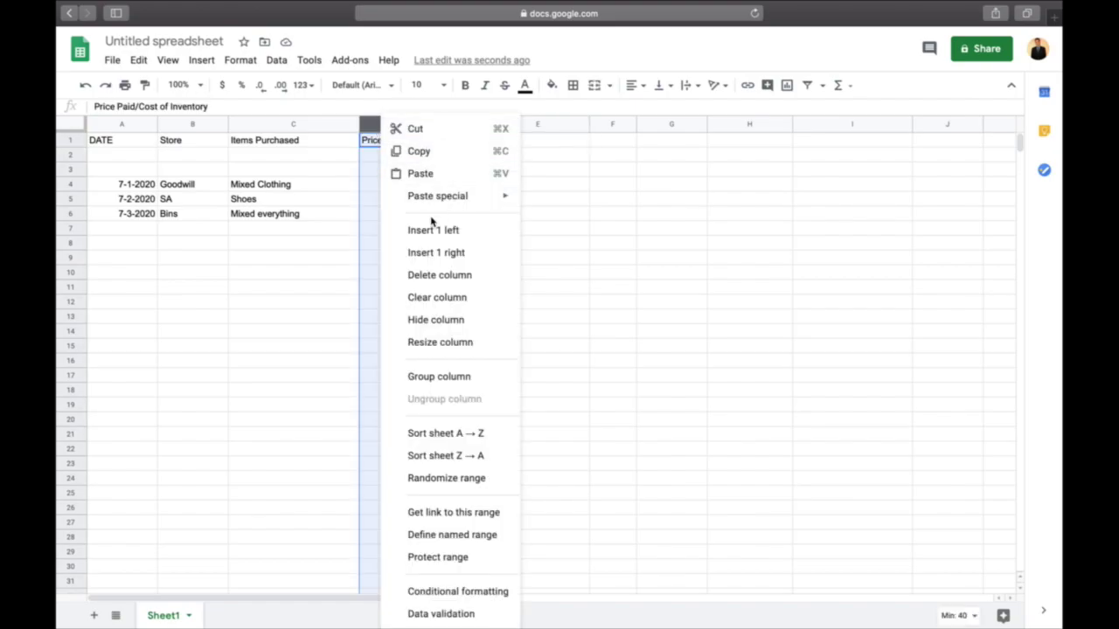
pyautogui.click(433, 230)
# - Add the heading "Number of items purchased" in D1 of the new column
pyautogui.click(388, 142)
pyautogui.write('Nu')
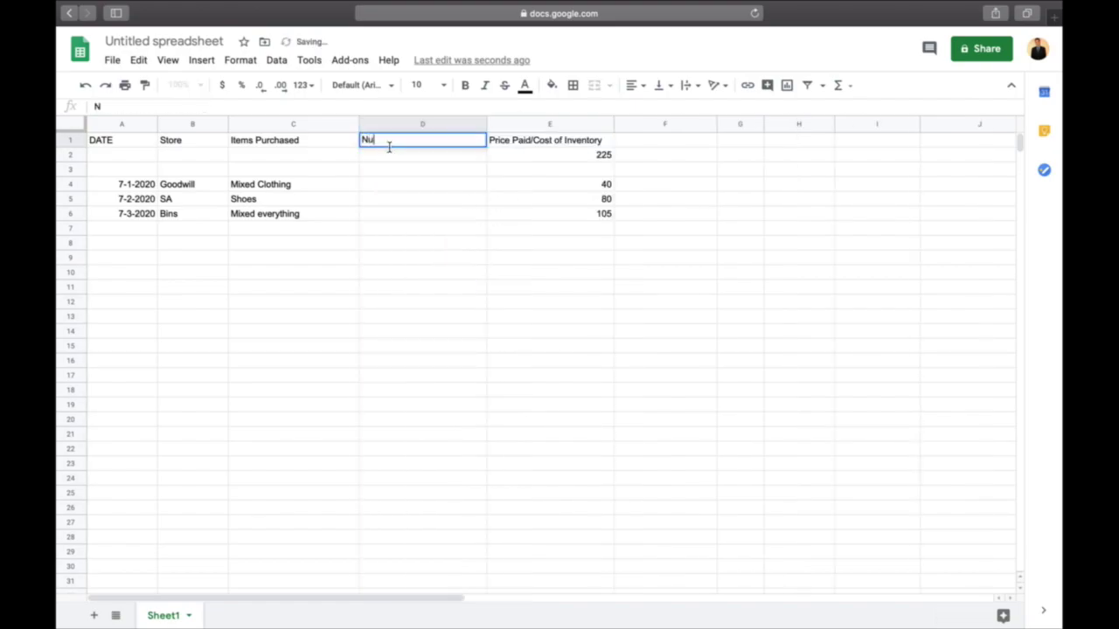
pyautogui.write('mber of items purchas')
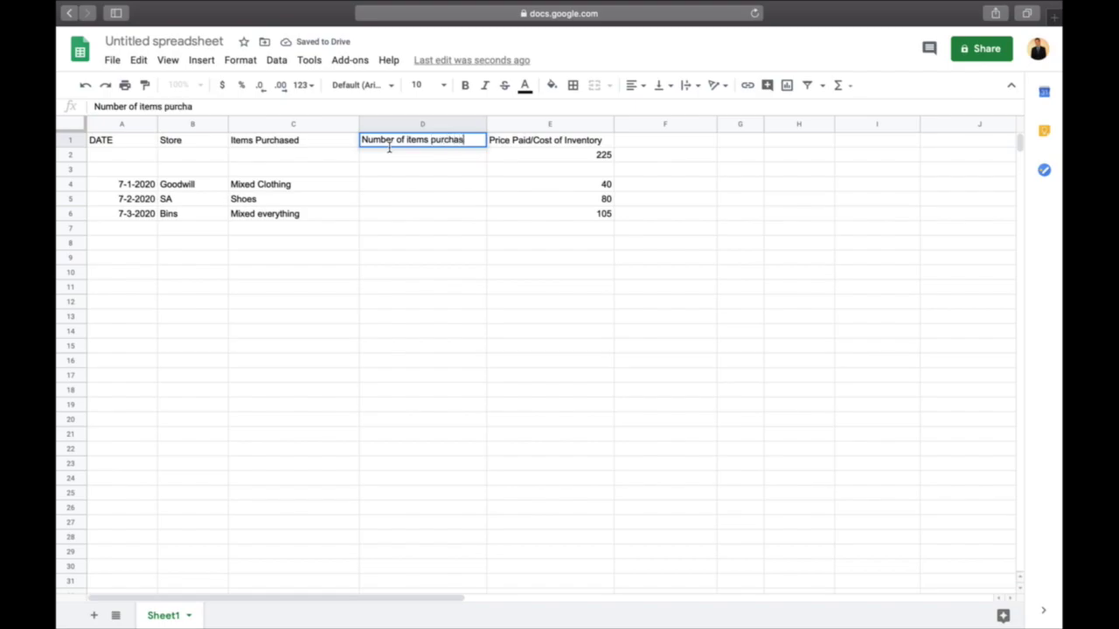
pyautogui.write('ed')
pyautogui.press('Return')
pyautogui.press('Down')
pyautogui.press('Down')
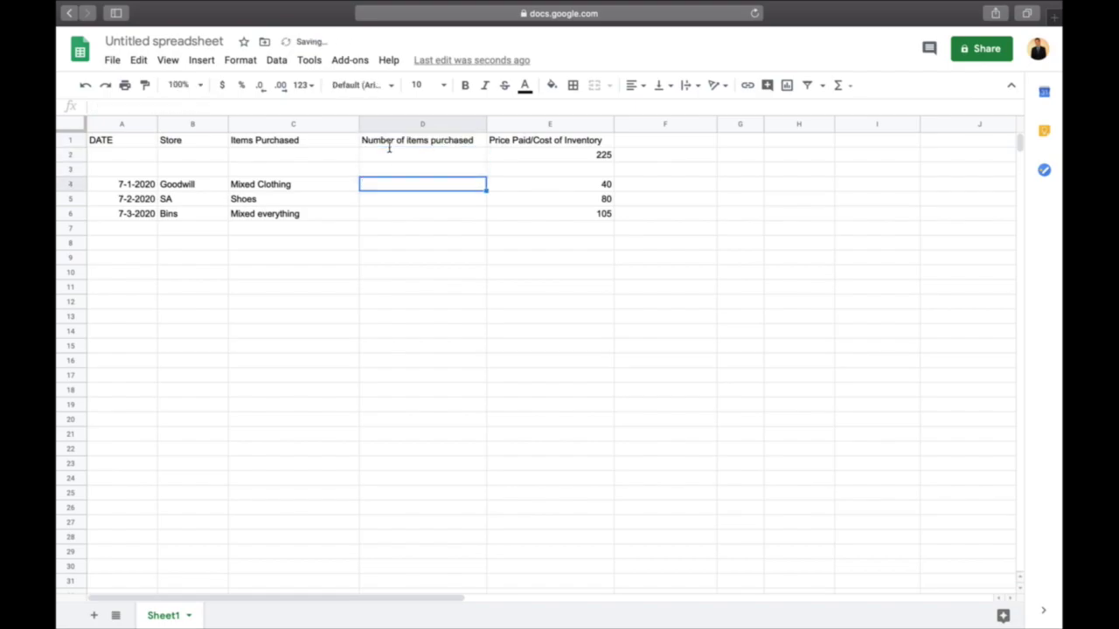
# - Enter 10, 30 and 50 as the numbers of items purchased in D4:D6 and narrow columns C and D
pyautogui.write('10')
pyautogui.press('Return')
pyautogui.write('30')
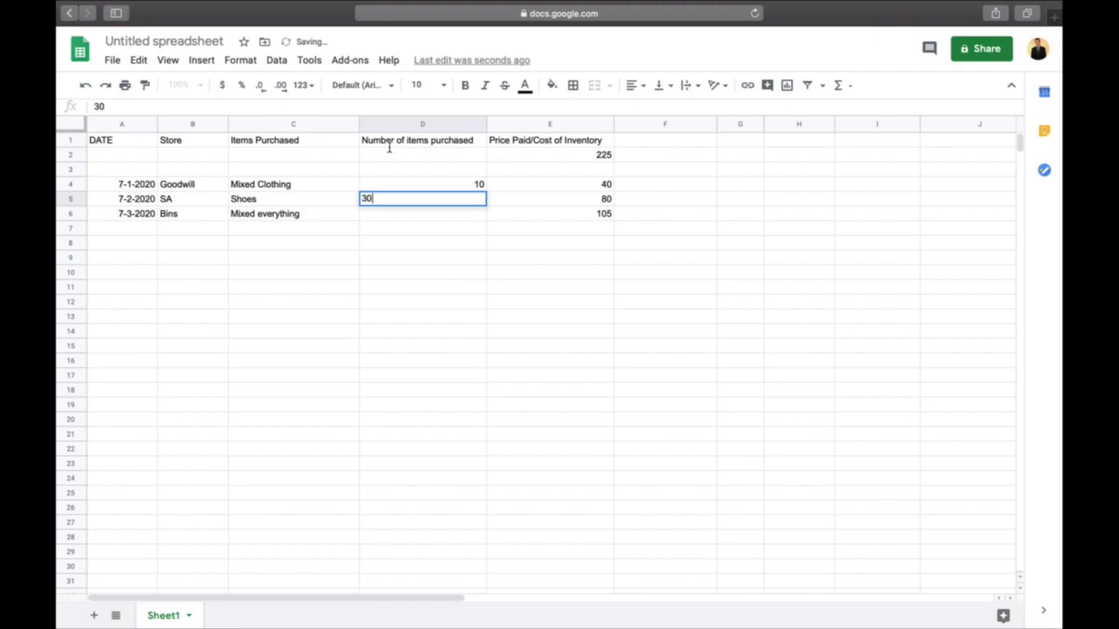
pyautogui.press('Return')
pyautogui.write('50')
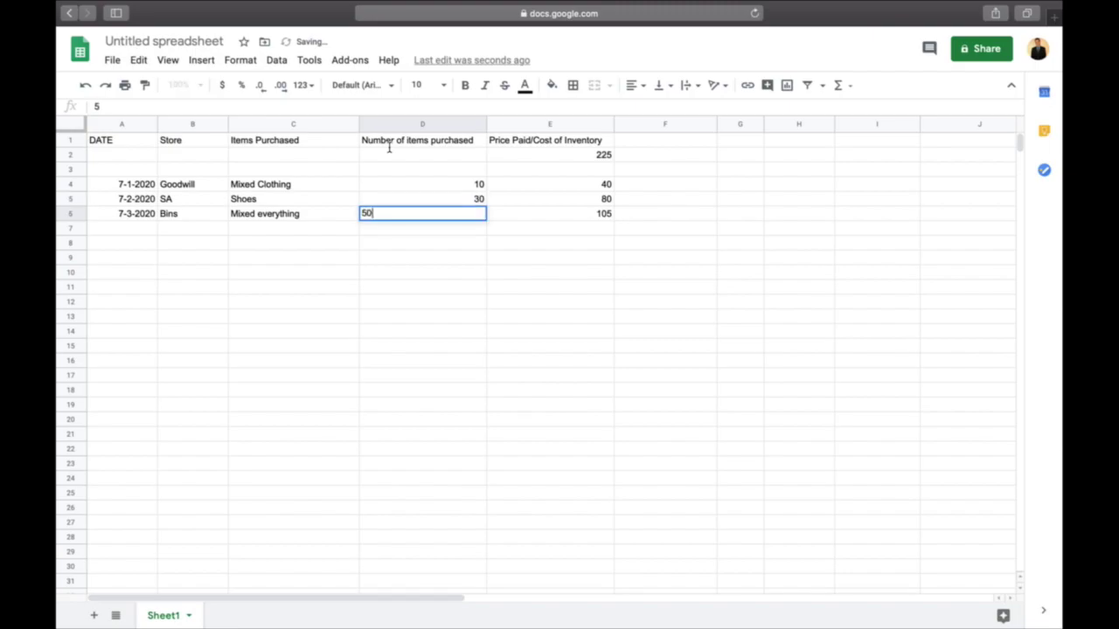
pyautogui.press('Return')
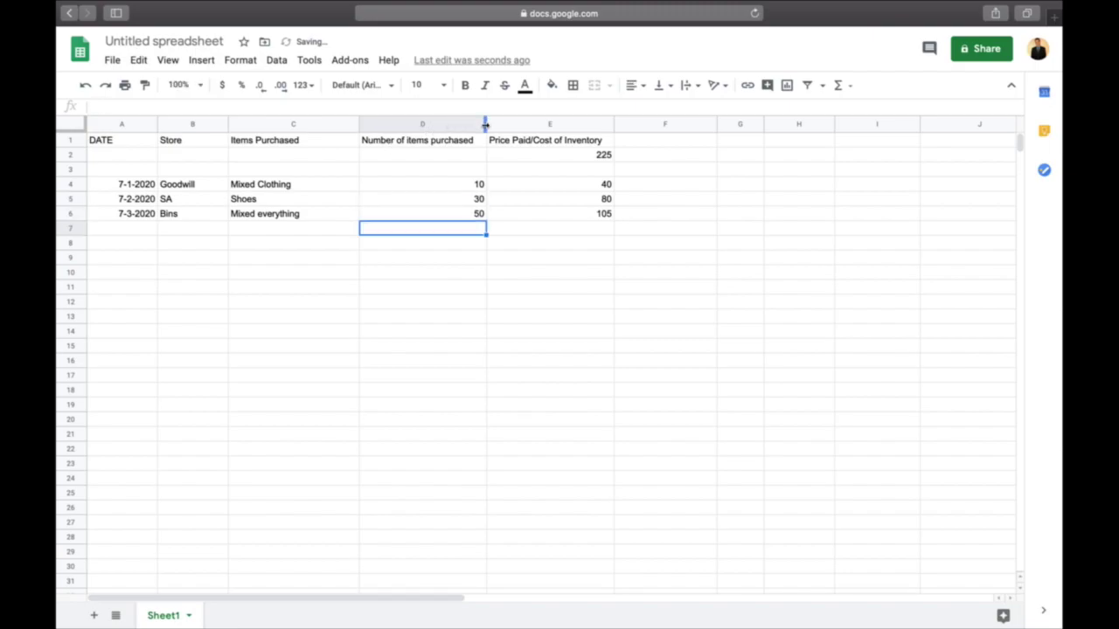
pyautogui.moveTo(486, 125); pyautogui.dragTo(478, 125)
pyautogui.moveTo(360, 125); pyautogui.dragTo(308, 125)
# - Total the number of items purchased in D2 with a SUM over D4:D16
pyautogui.click(424, 158)
pyautogui.click(844, 87)
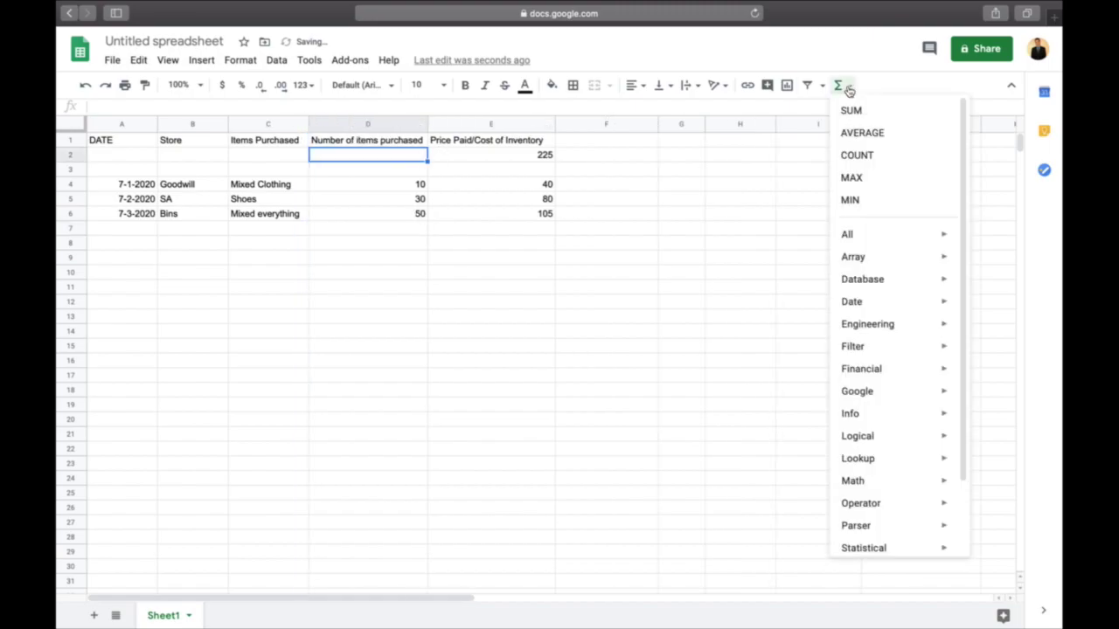
pyautogui.click(849, 110)
pyautogui.moveTo(394, 185); pyautogui.dragTo(394, 372)
pyautogui.press('Return')
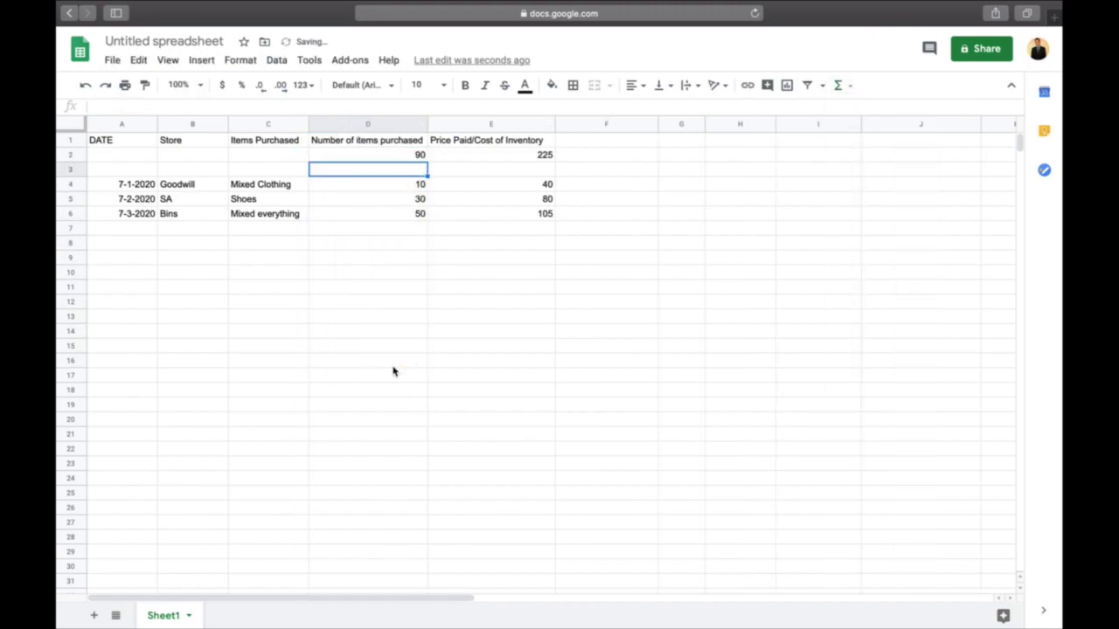
pyautogui.click(414, 155)
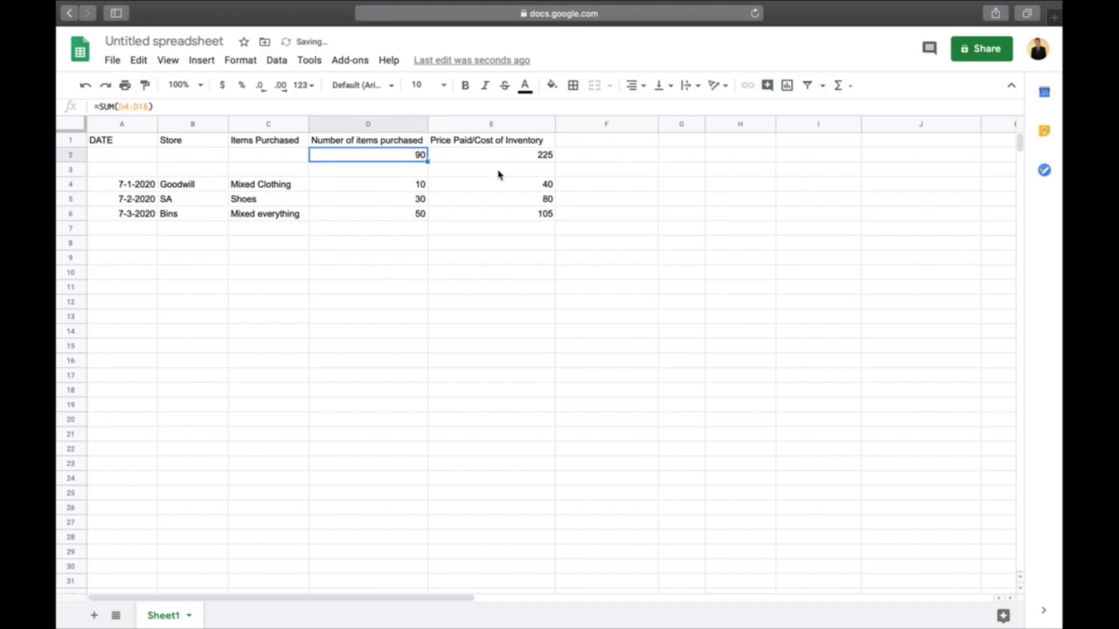
# - Add the heading "Number of Items sold" in G1 and widen column G to fit it
pyautogui.click(670, 145)
pyautogui.write('Number of')
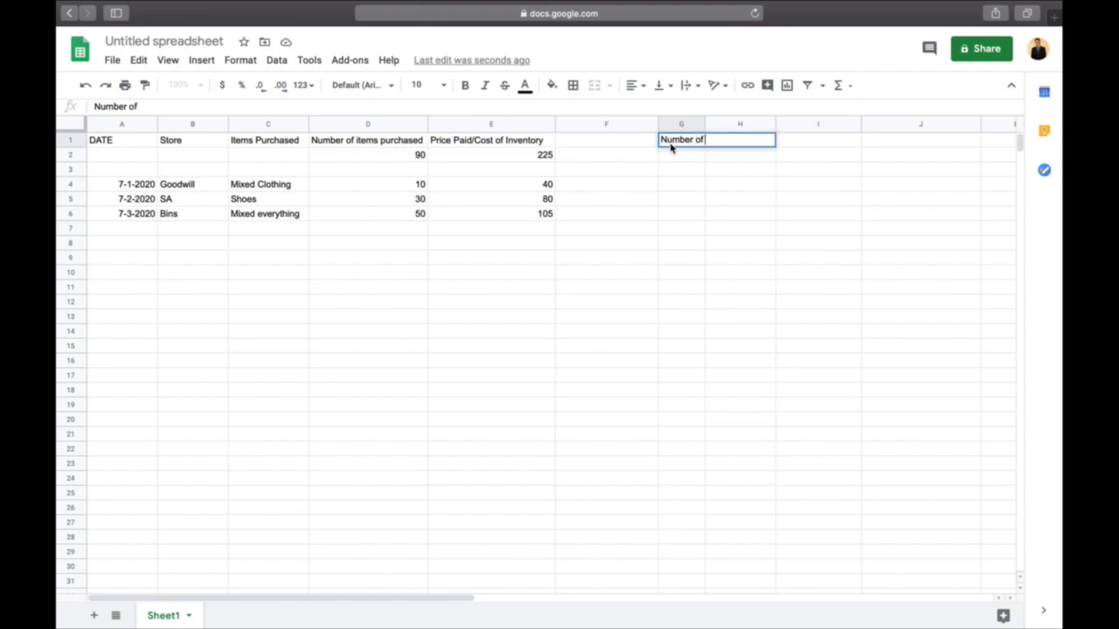
pyautogui.write(' Items sold')
pyautogui.press('Return')
pyautogui.moveTo(707, 123); pyautogui.dragTo(762, 124)
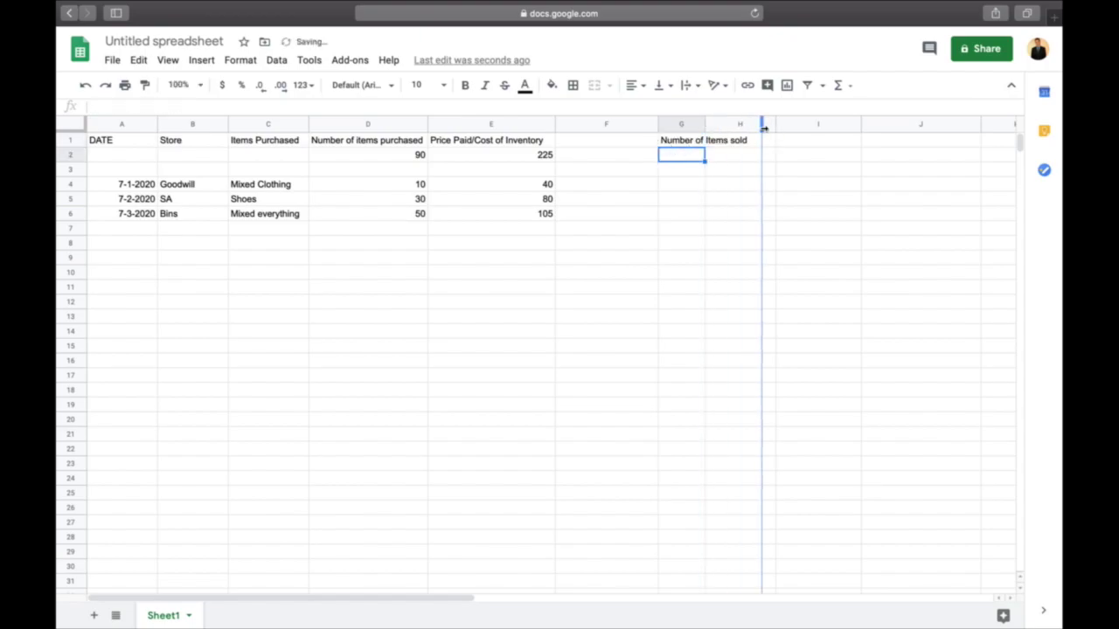
# - Add the heading "Sale item" in F1
pyautogui.click(644, 141)
pyautogui.write('Sale item')
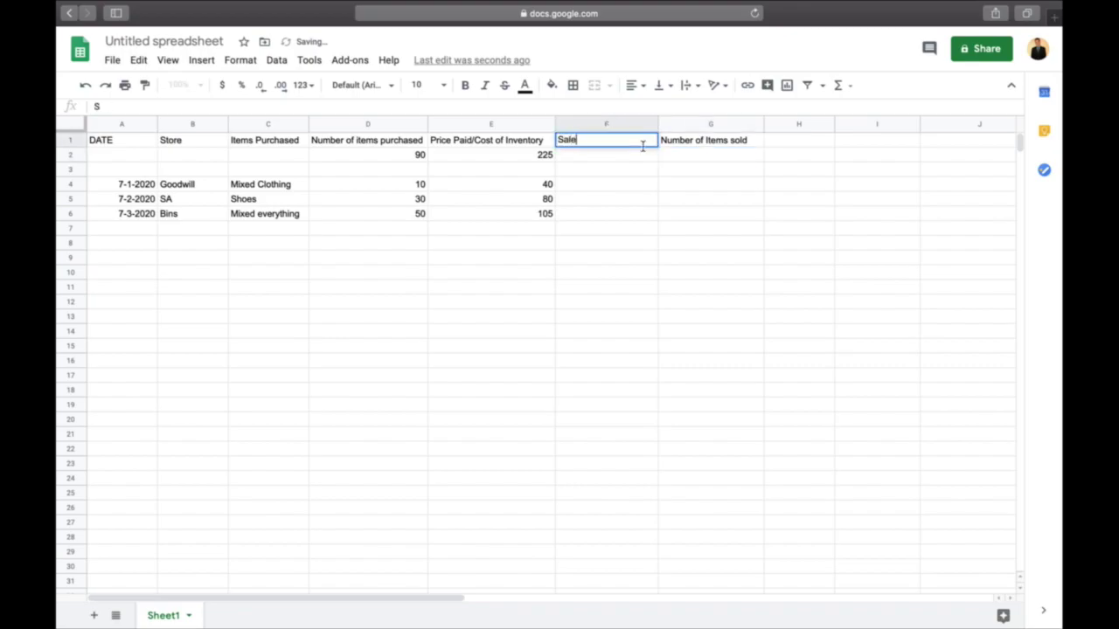
pyautogui.press('Return')
# - List dress, shoes and shirt as the sale items in F4:F6
pyautogui.press('Down')
pyautogui.press('Down')
pyautogui.write('dress')
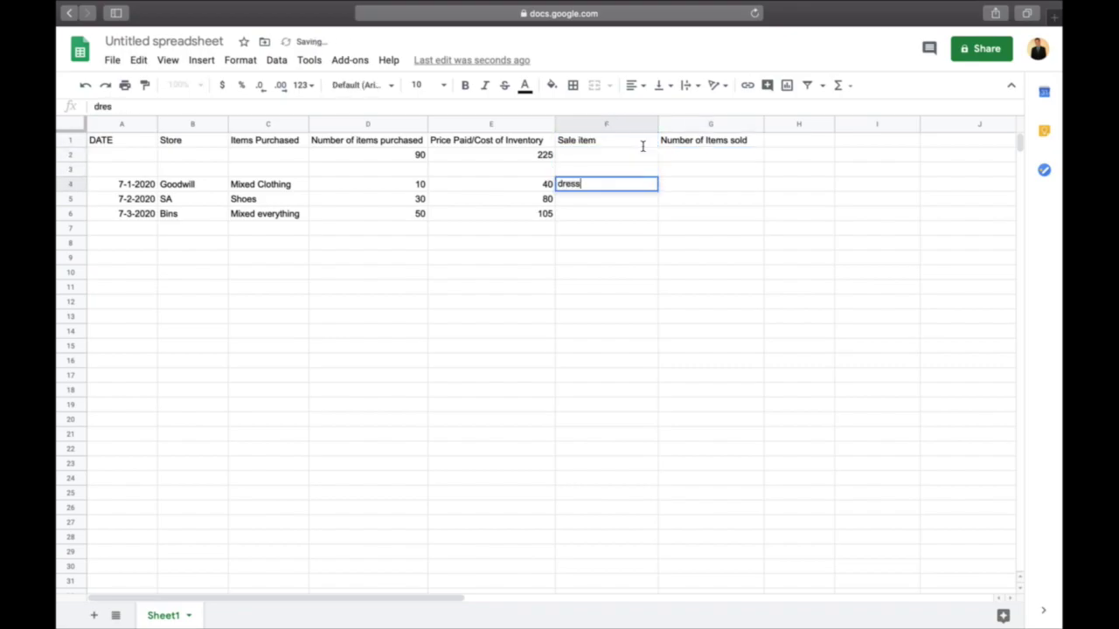
pyautogui.press('Return')
pyautogui.write('shoes')
pyautogui.press('Return')
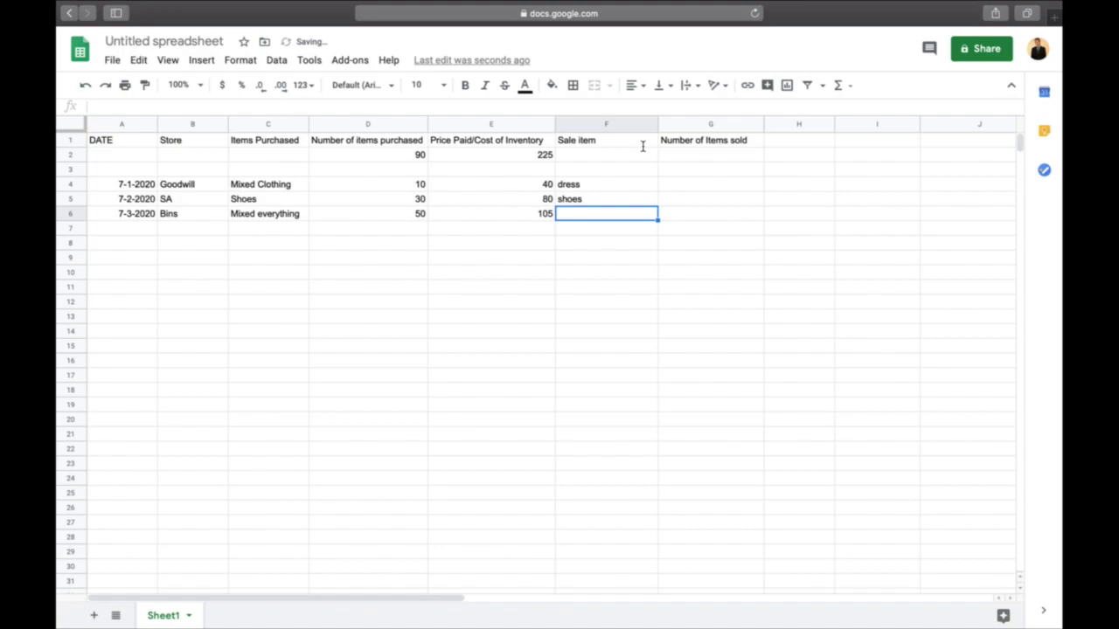
pyautogui.write('shirt')
pyautogui.press('Tab')
# - Enter 1 as the number sold for each sale item in G4:G6 and select H1
pyautogui.press('Tab')
pyautogui.press('Up')
pyautogui.press('Left')
pyautogui.press('Up')
pyautogui.write('1')
pyautogui.press('Return')
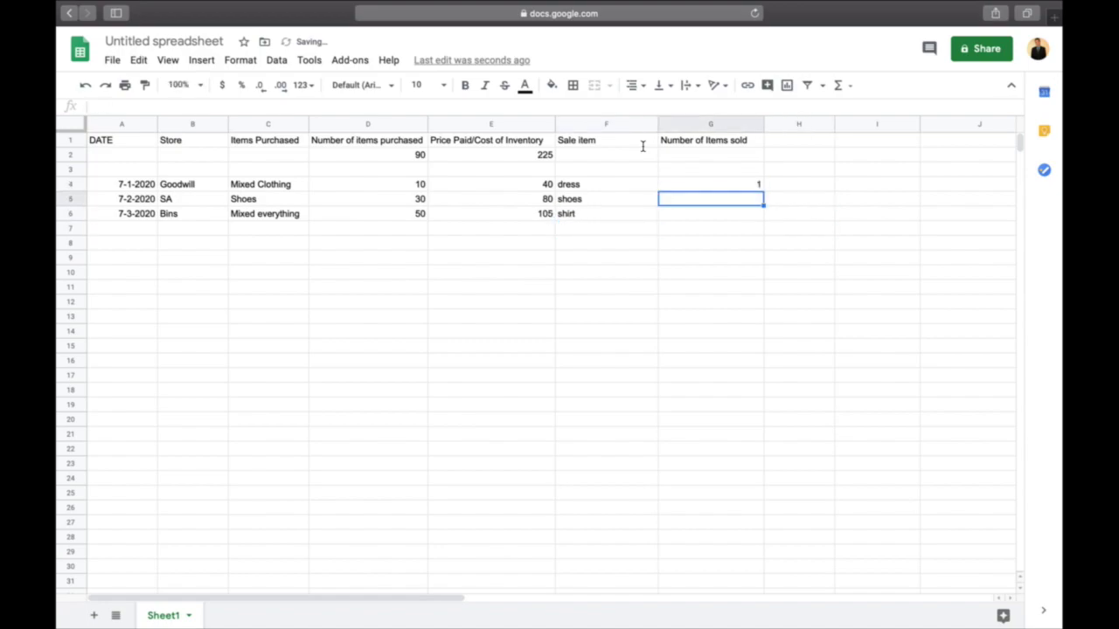
pyautogui.write('1')
pyautogui.press('Return')
pyautogui.write('1')
pyautogui.press('Return')
pyautogui.press('Tab')
pyautogui.press('Up')
pyautogui.press('Up')
pyautogui.press('Up')
pyautogui.press('Up')
pyautogui.press('Up')
pyautogui.press('Up')
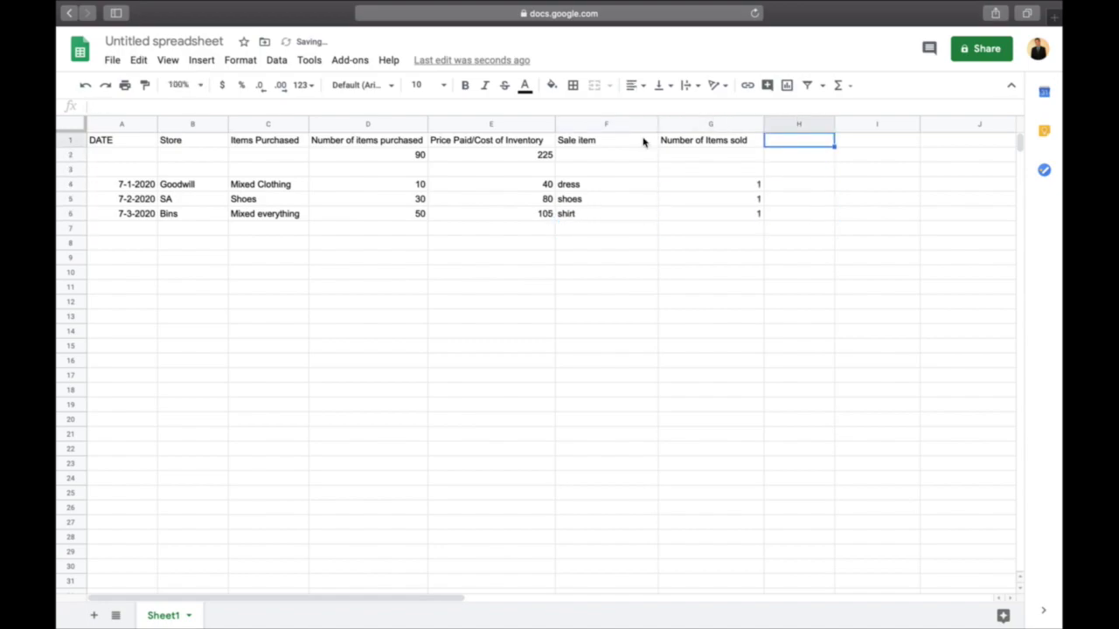
pyautogui.write('Cost of goods')
pyautogui.press('BackSpace')
pyautogui.press('BackSpace')
pyautogui.press('BackSpace')
pyautogui.press('BackSpace')
pyautogui.press('BackSpace')
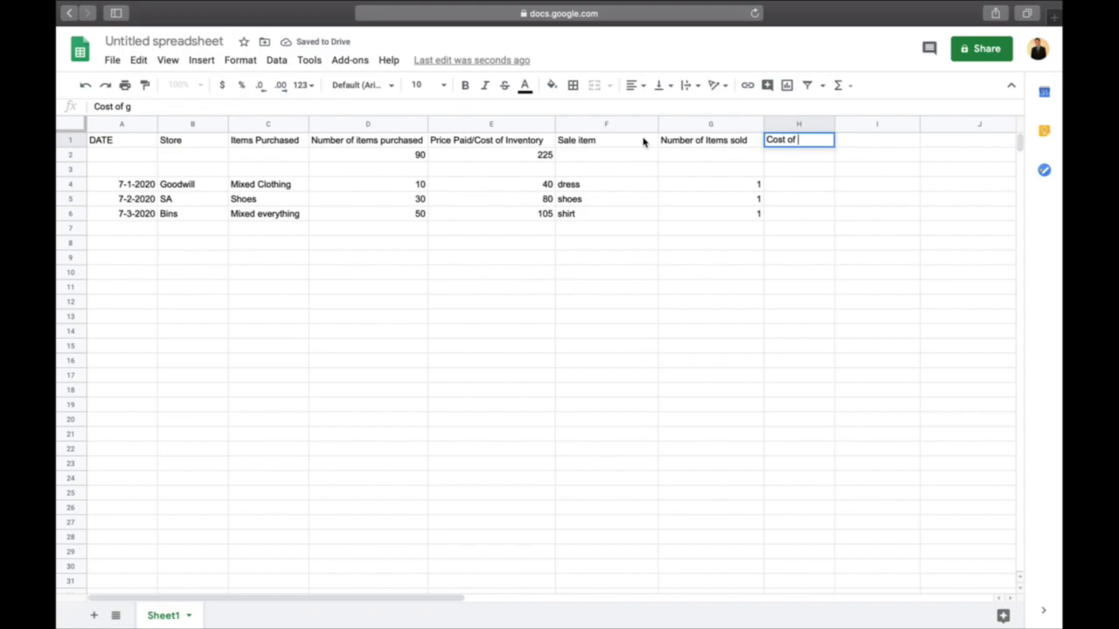
pyautogui.press('BackSpace')
pyautogui.press('BackSpace')
pyautogui.press('BackSpace')
pyautogui.press('BackSpace')
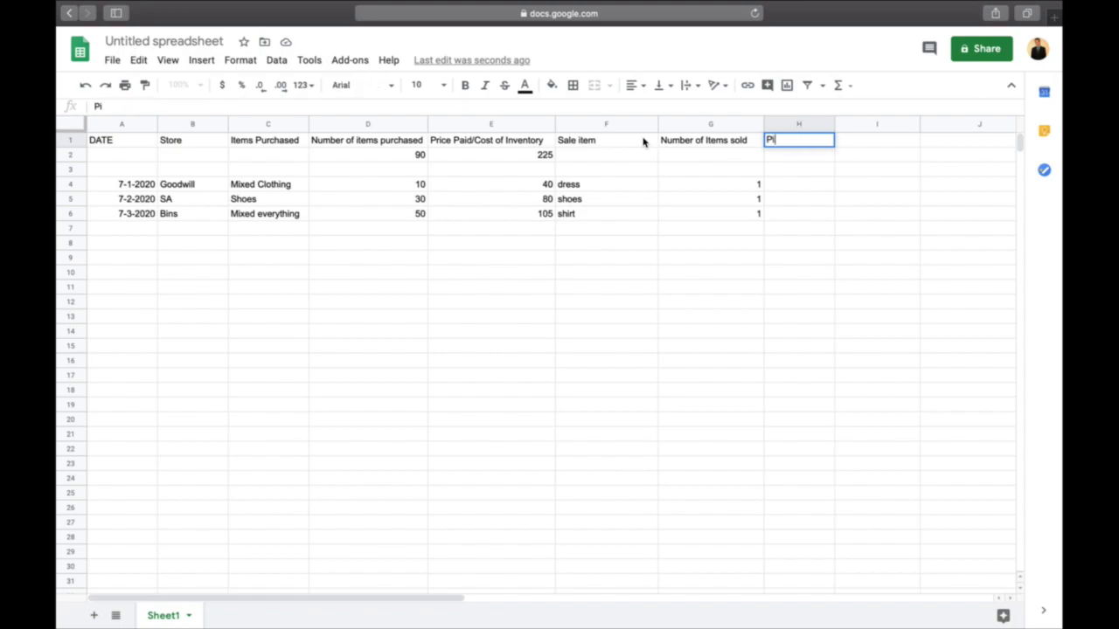
# - Add the headings "Price of sale" in H1 and "Cost of goods sold" in I1
pyautogui.write('Price of sale')
pyautogui.press('Tab')
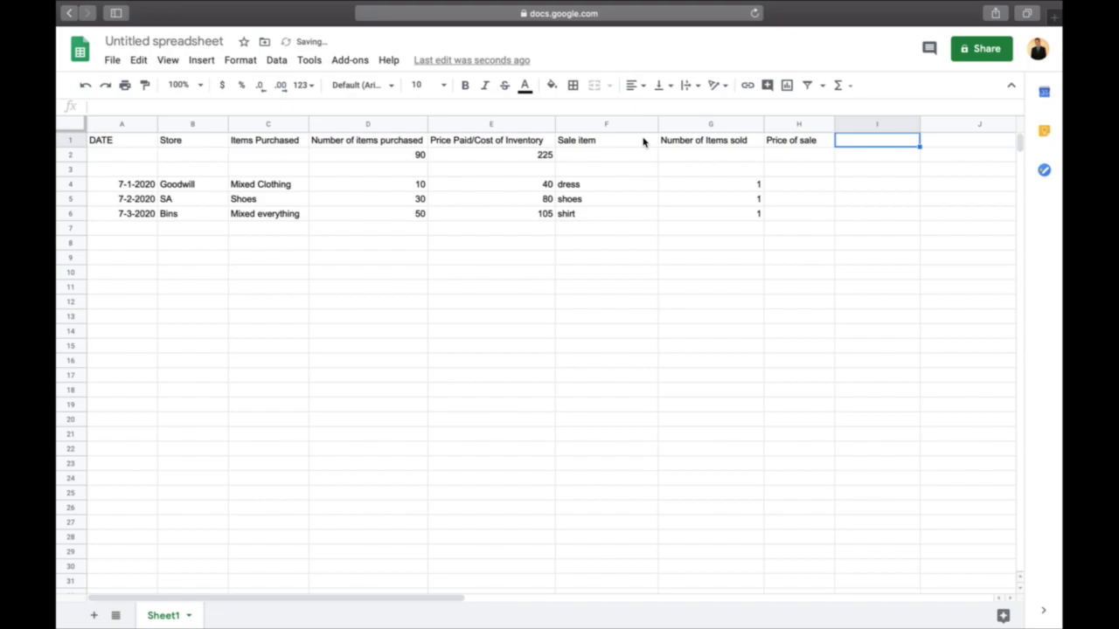
pyautogui.write('Costg')
pyautogui.press('BackSpace')
pyautogui.write('of goods sold')
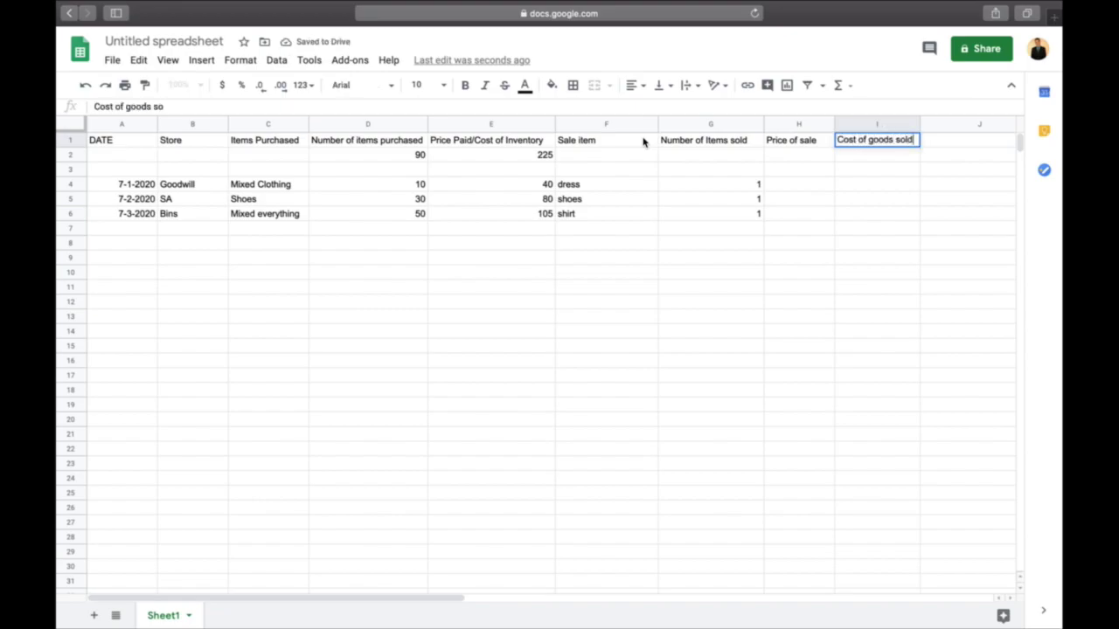
pyautogui.press('Tab')
# - Add the heading "Reaminig inventory" in J1
pyautogui.write('R')
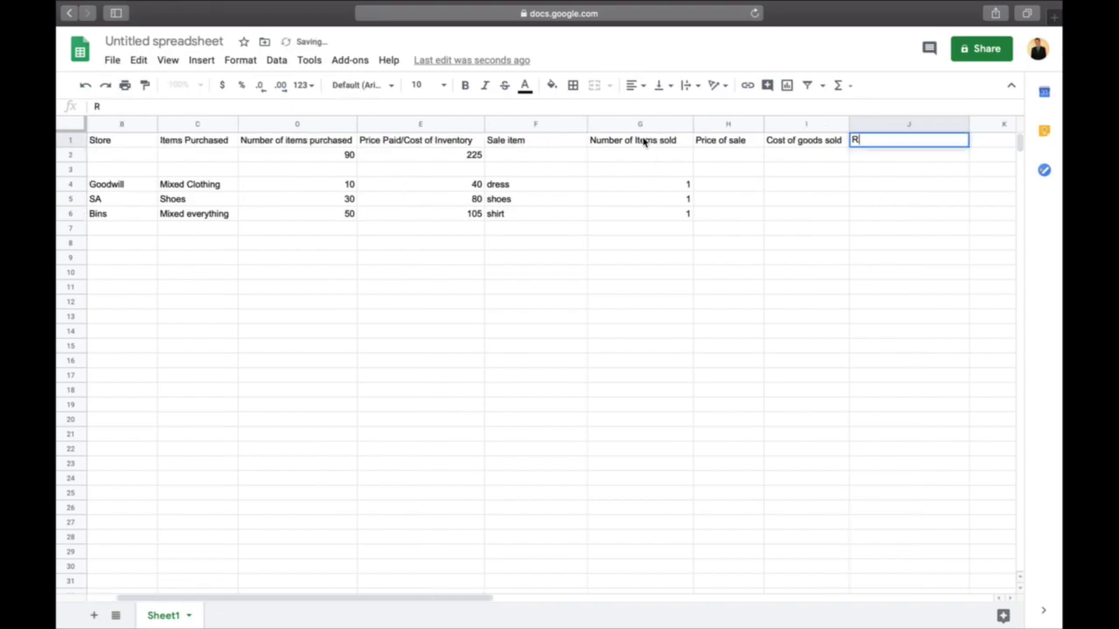
pyautogui.write('eaminig nventory')
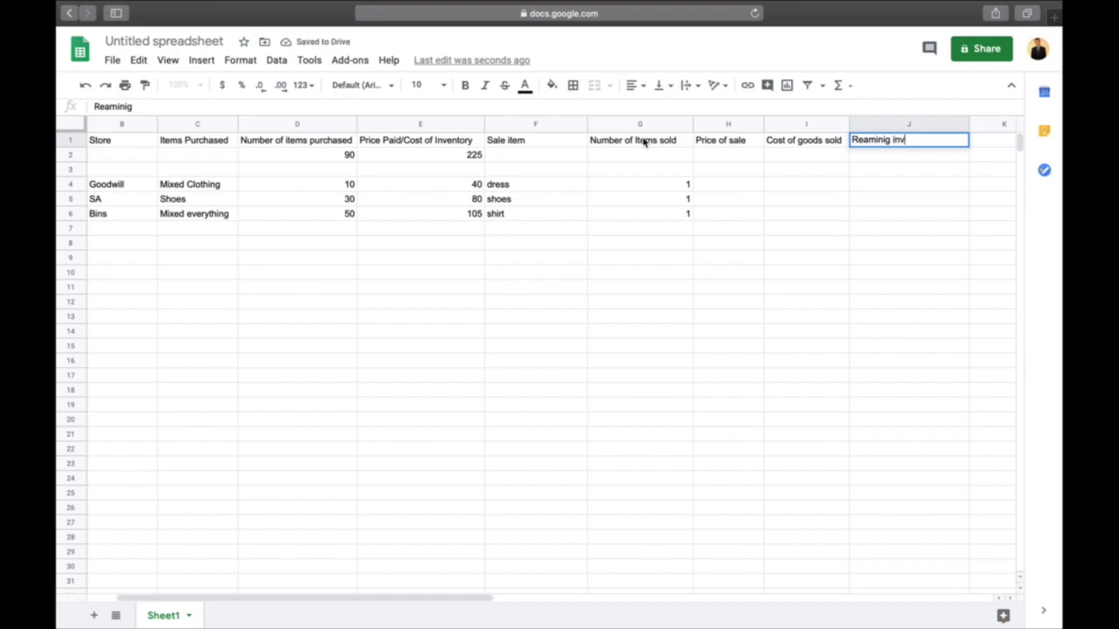
pyautogui.press('Return')
# - Enter 20 as the dress's price of sale in H4 and replace it with 15
pyautogui.press('Left')
pyautogui.press('Left')
pyautogui.press('Left')
pyautogui.press('Left')
pyautogui.press('Down')
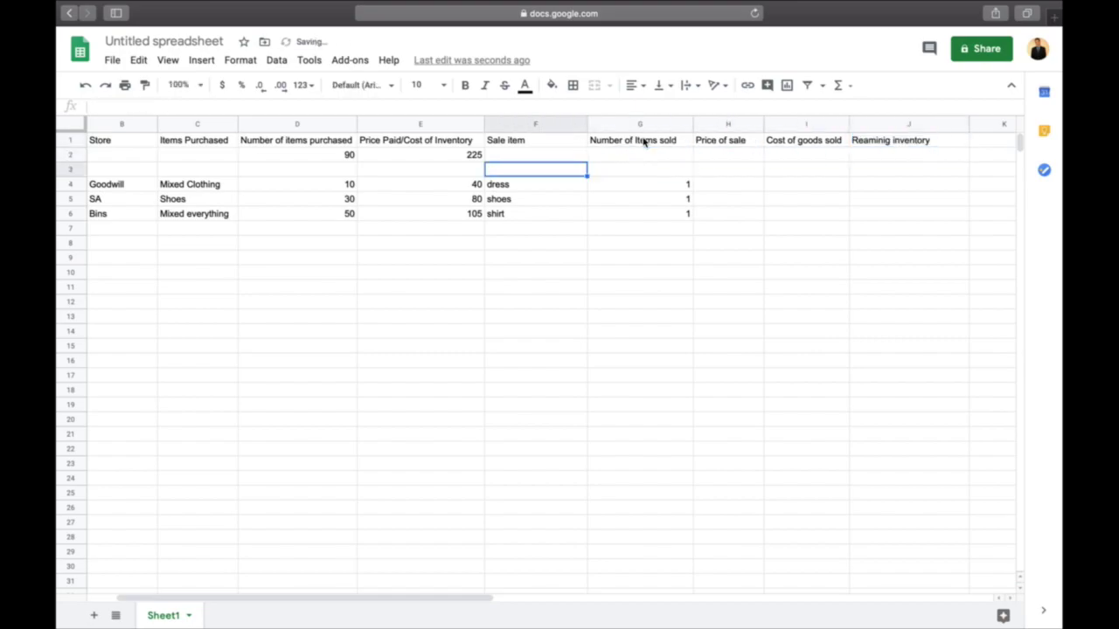
pyautogui.press('Down')
pyautogui.press('Right')
pyautogui.press('Right')
pyautogui.write('20')
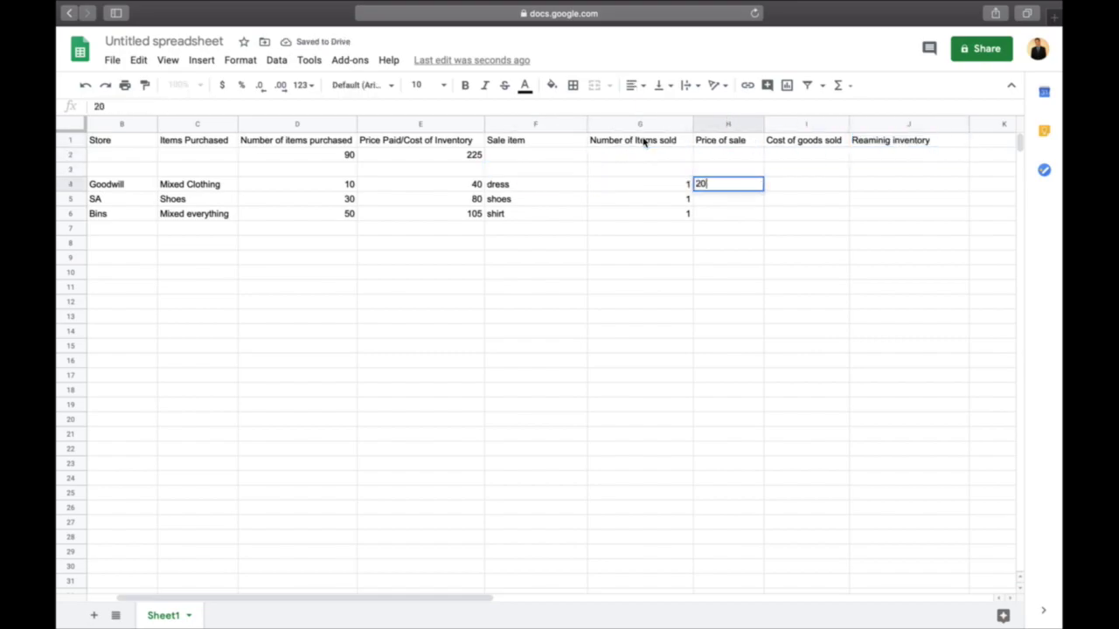
pyautogui.press('Return')
pyautogui.press('Up')
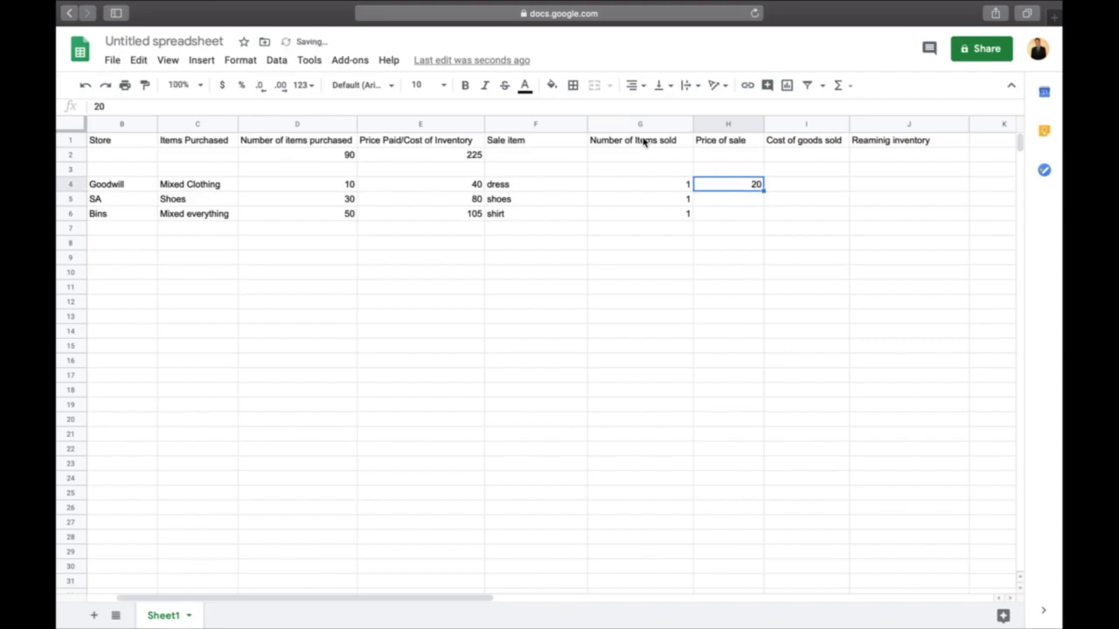
pyautogui.write('15')
pyautogui.press('Return')
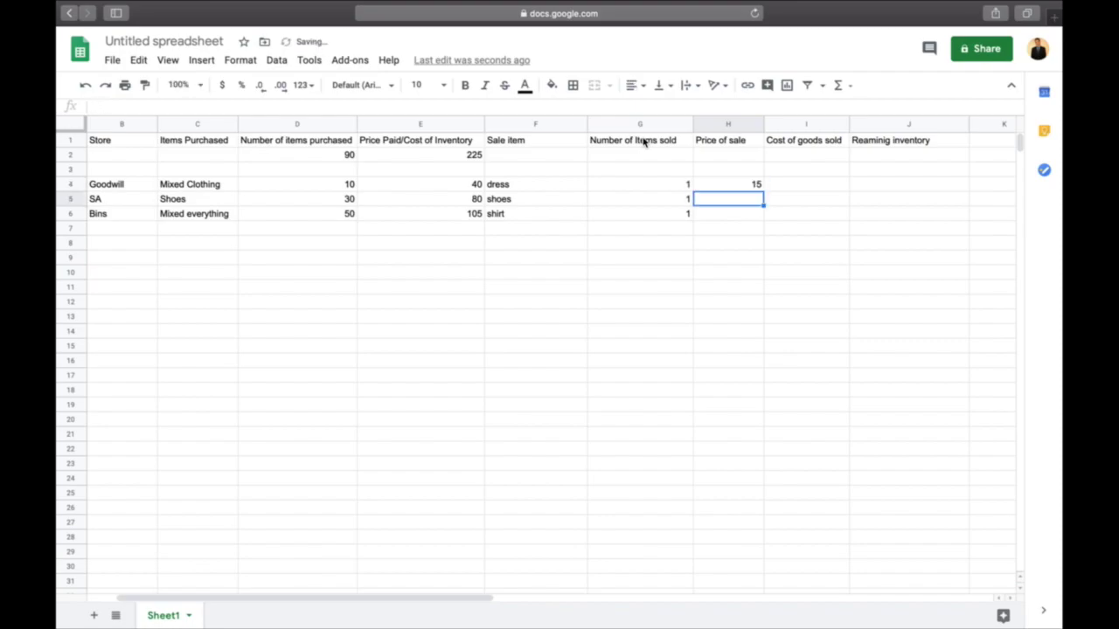
# - Enter 10 as the dress's cost of goods sold in I4
pyautogui.press('Up')
pyautogui.press('Right')
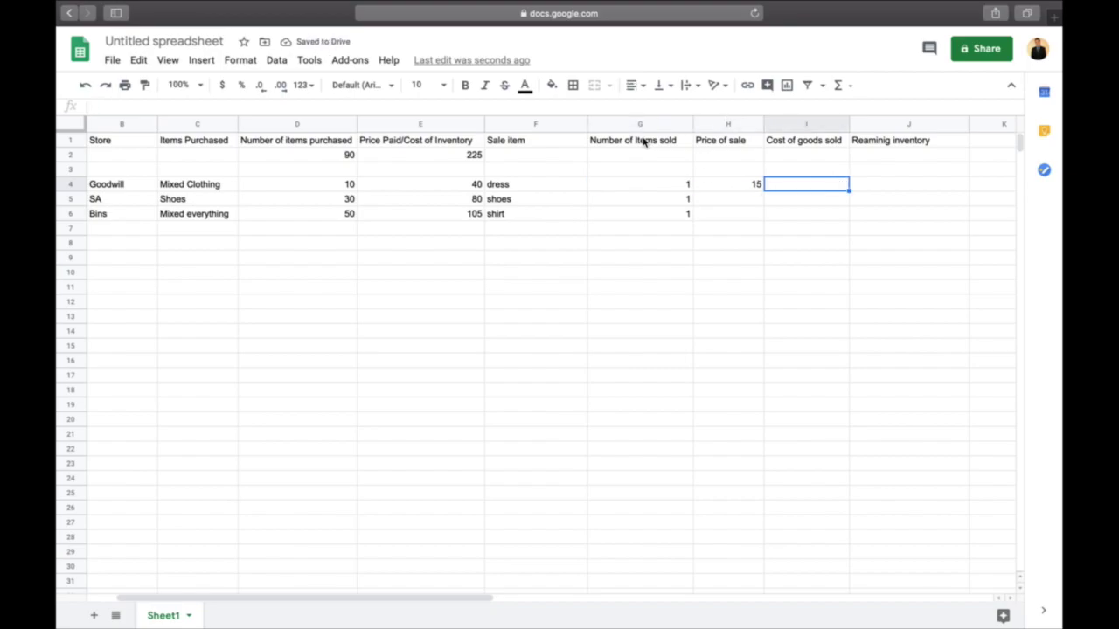
pyautogui.write('10')
pyautogui.press('Return')
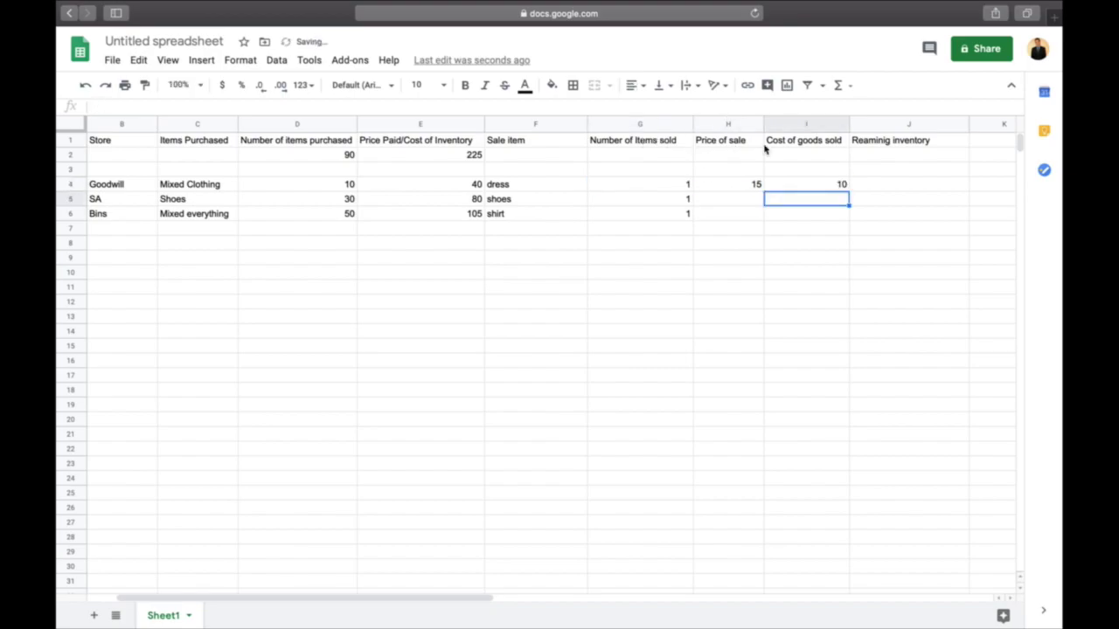
# - Total the cost of goods sold in I2 with a SUM over column I from I4 downward
pyautogui.click(797, 147)
pyautogui.click(820, 160)
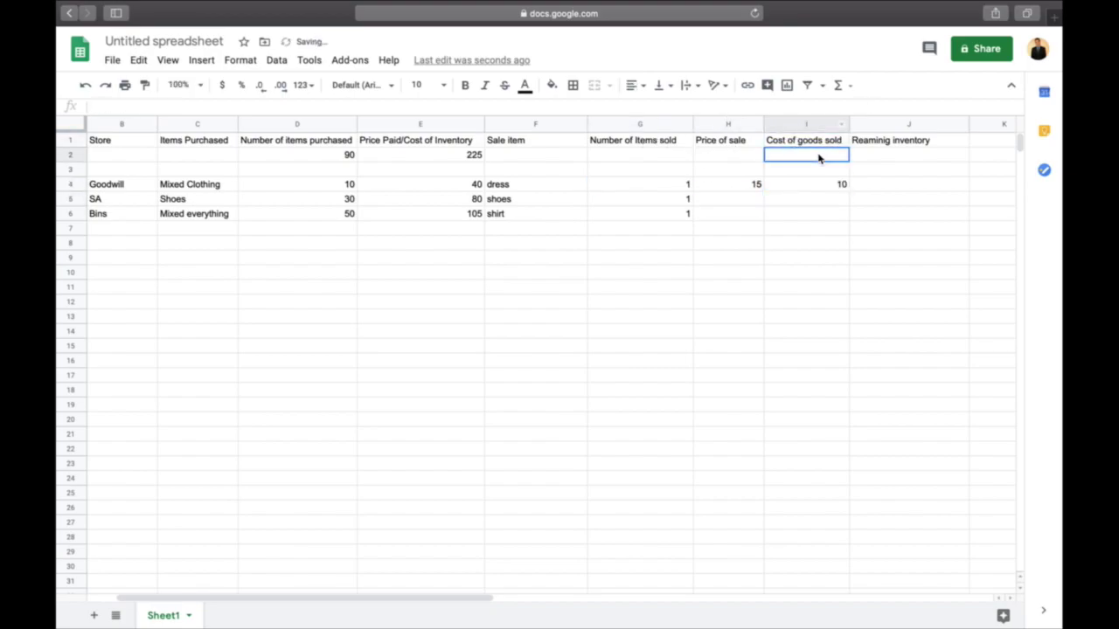
pyautogui.click(850, 85)
pyautogui.click(851, 110)
pyautogui.moveTo(819, 185); pyautogui.dragTo(819, 591)
pyautogui.press('Return')
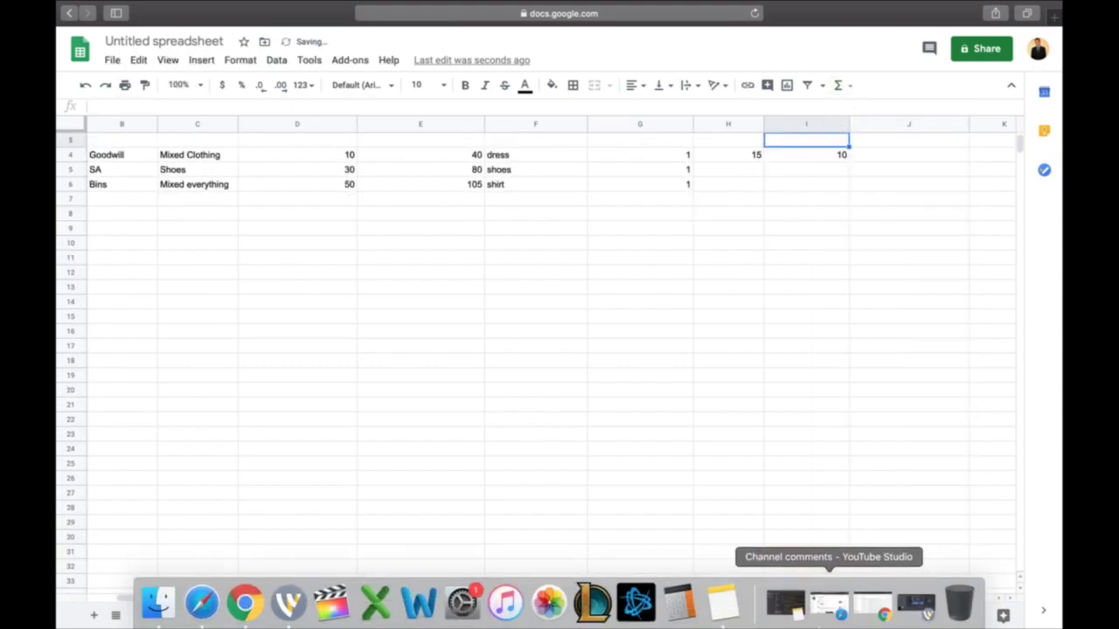
# - Try a SUM over J4:J30 in J2 for the remaining inventory
pyautogui.click(921, 157)
pyautogui.click(841, 86)
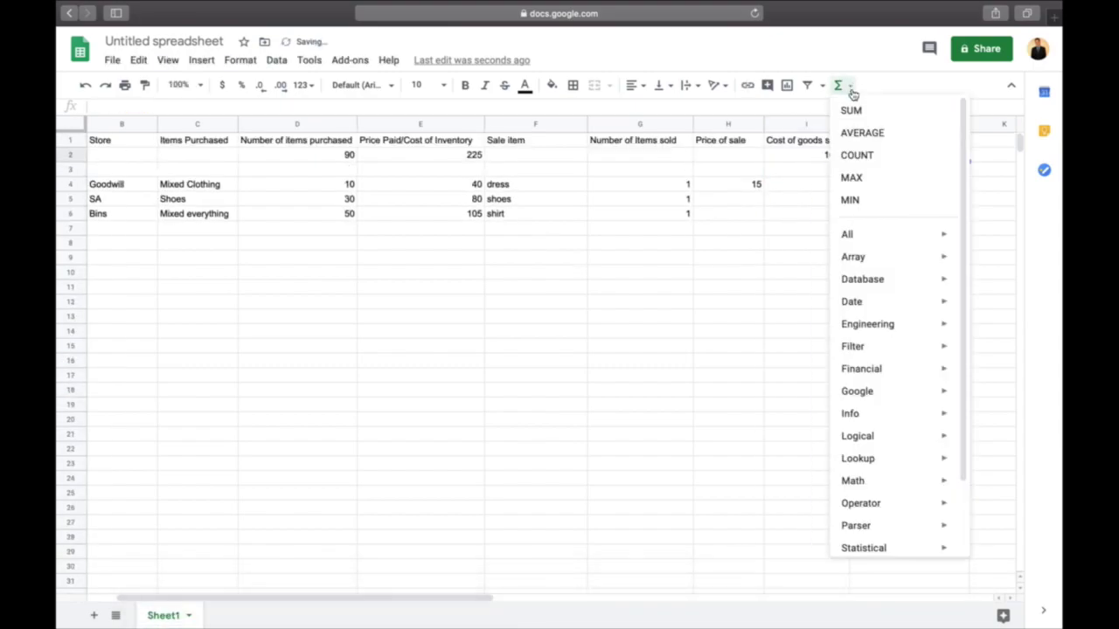
pyautogui.click(851, 110)
pyautogui.moveTo(895, 186); pyautogui.dragTo(895, 570)
pyautogui.press('Return')
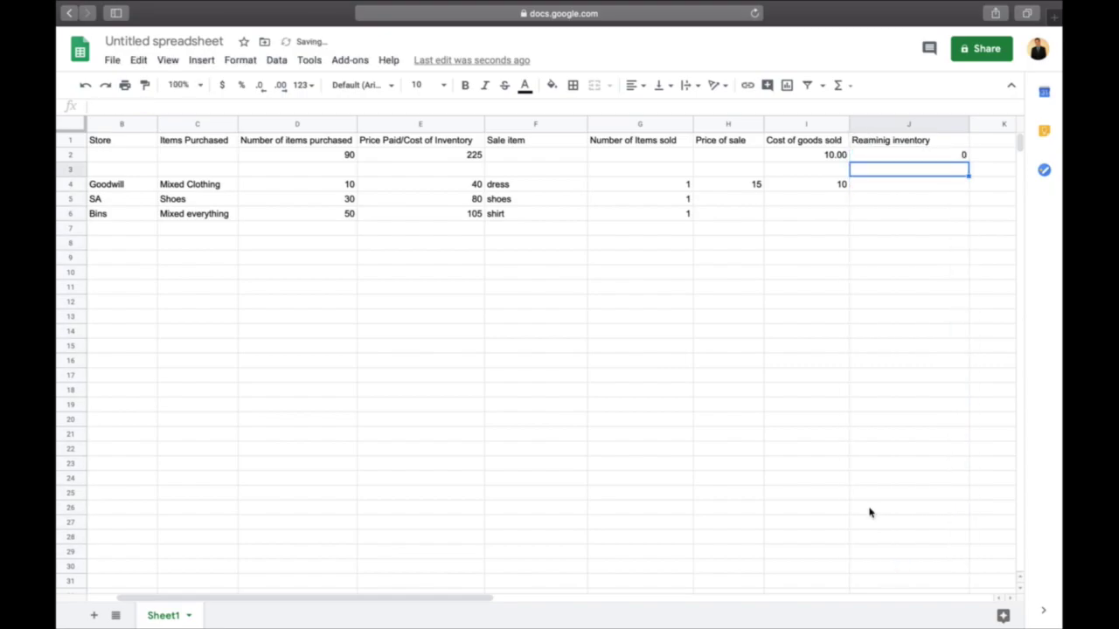
pyautogui.click(895, 156)
# - Correct the J1 heading to "Remainig inventory"
pyautogui.click(874, 142)
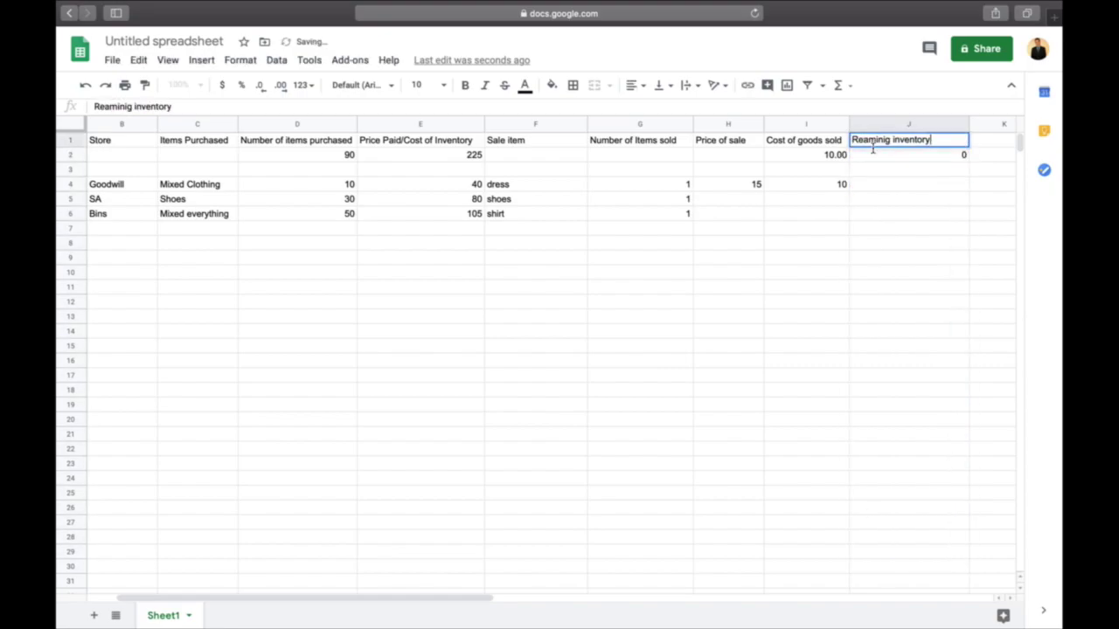
pyautogui.press('BackSpace')
pyautogui.press('Right')
pyautogui.write('a')
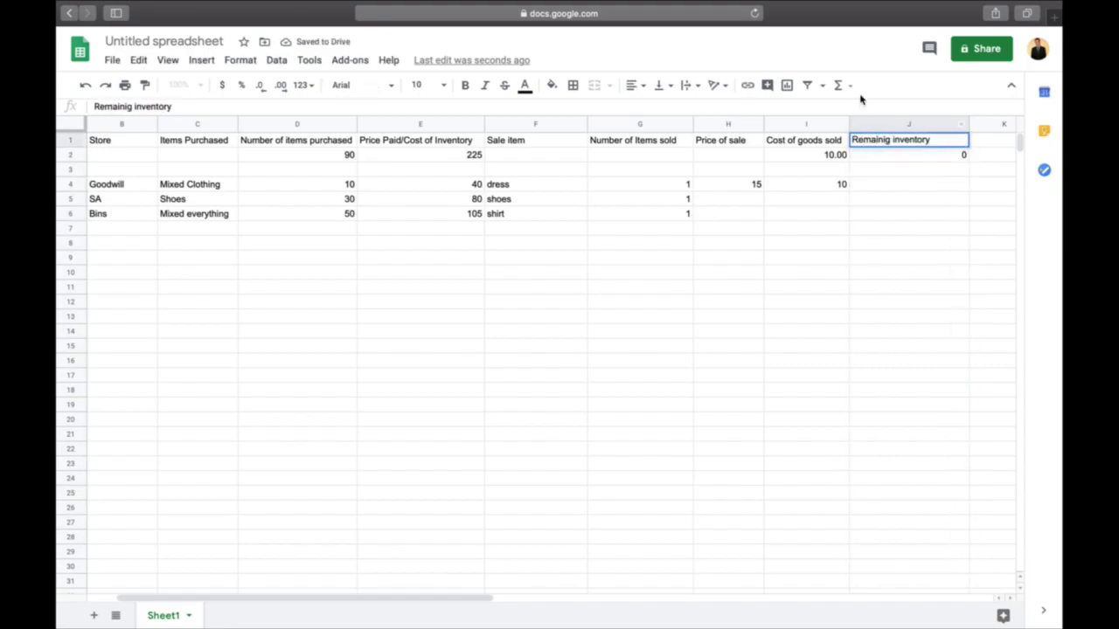
# - Calculate the remaining inventory in J2 with SUM, subtracting the cost of goods sold in I2 from the inventory cost in E2
pyautogui.click(883, 152)
pyautogui.click(846, 85)
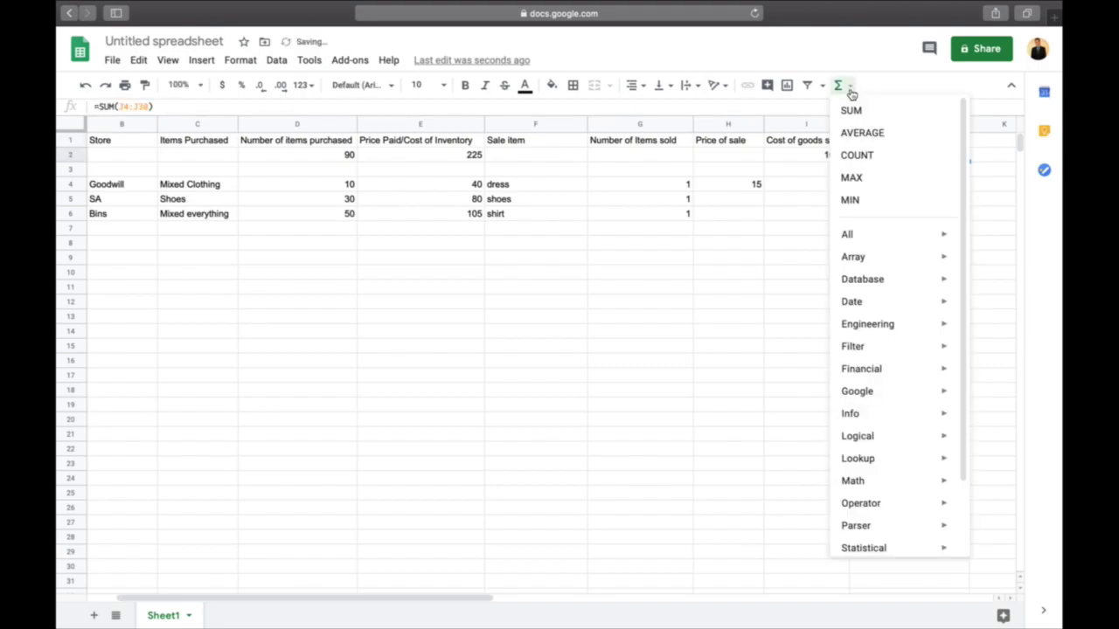
pyautogui.click(848, 110)
pyautogui.click(405, 154)
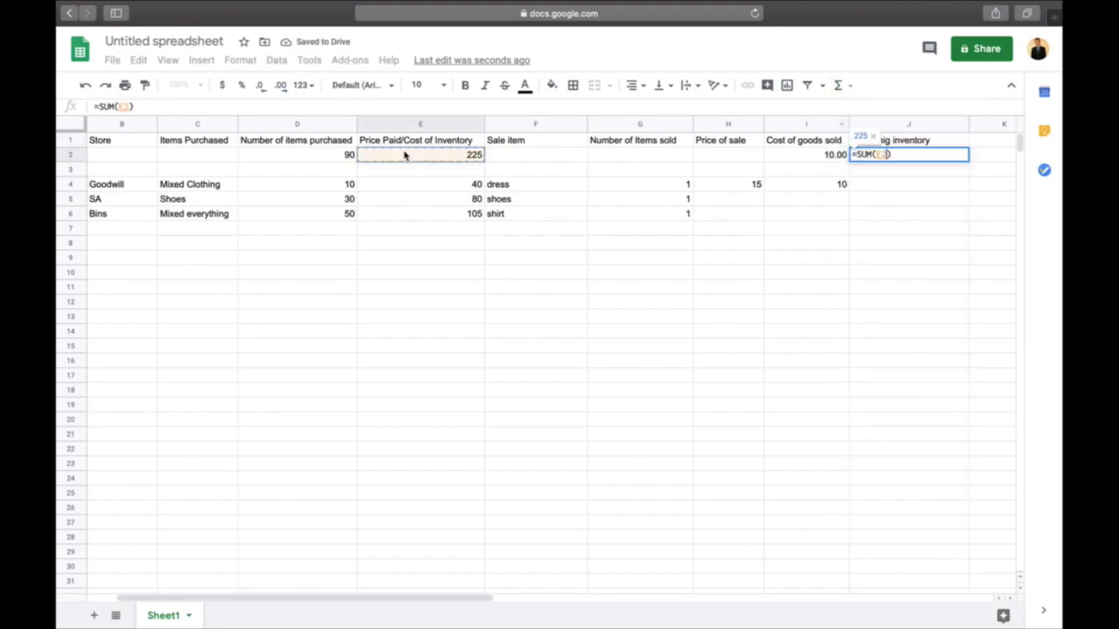
pyautogui.write('-')
pyautogui.click(784, 153)
pyautogui.press('Return')
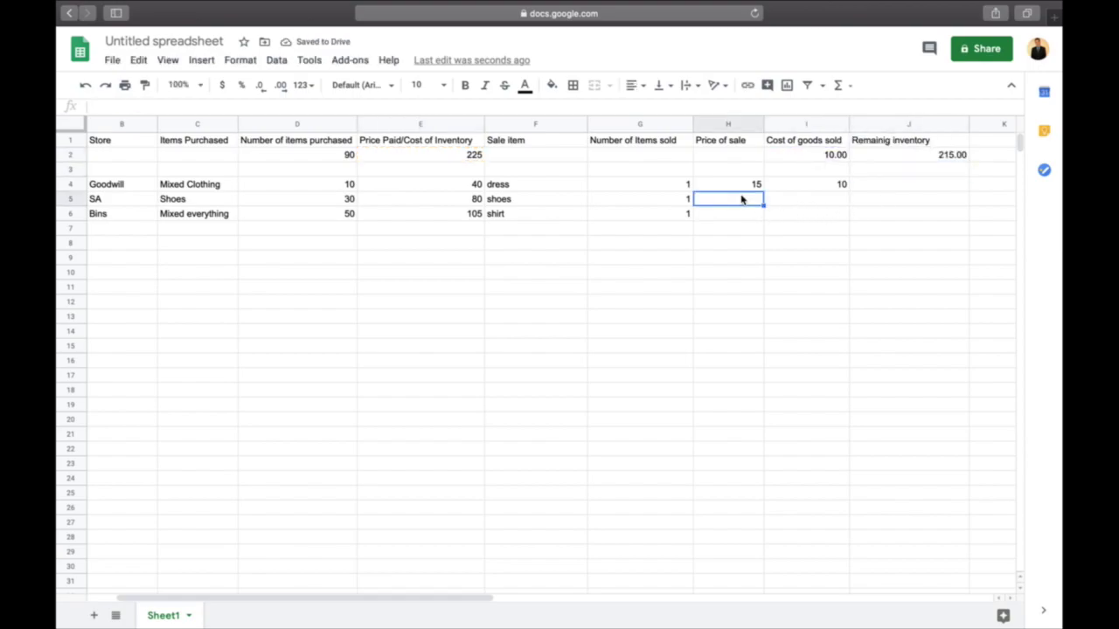
# - Enter 61 as the shoes' price of sale in H5
pyautogui.write('61')
pyautogui.press('Tab')
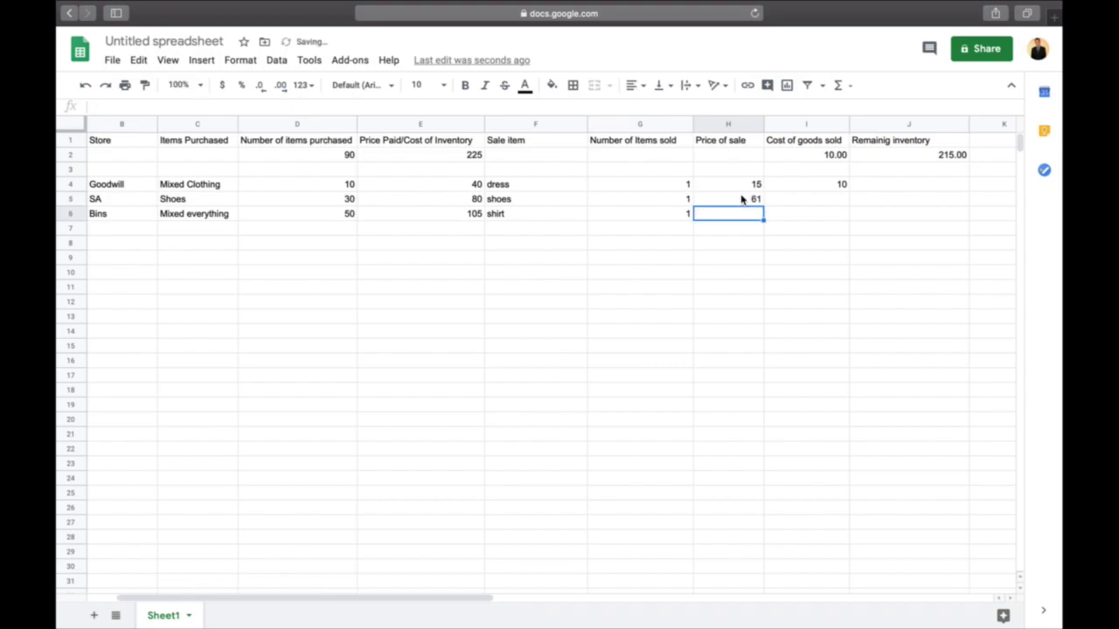
# - Enter 40 as the shoes' cost of goods sold in I5
pyautogui.write('40')
pyautogui.press('Return')
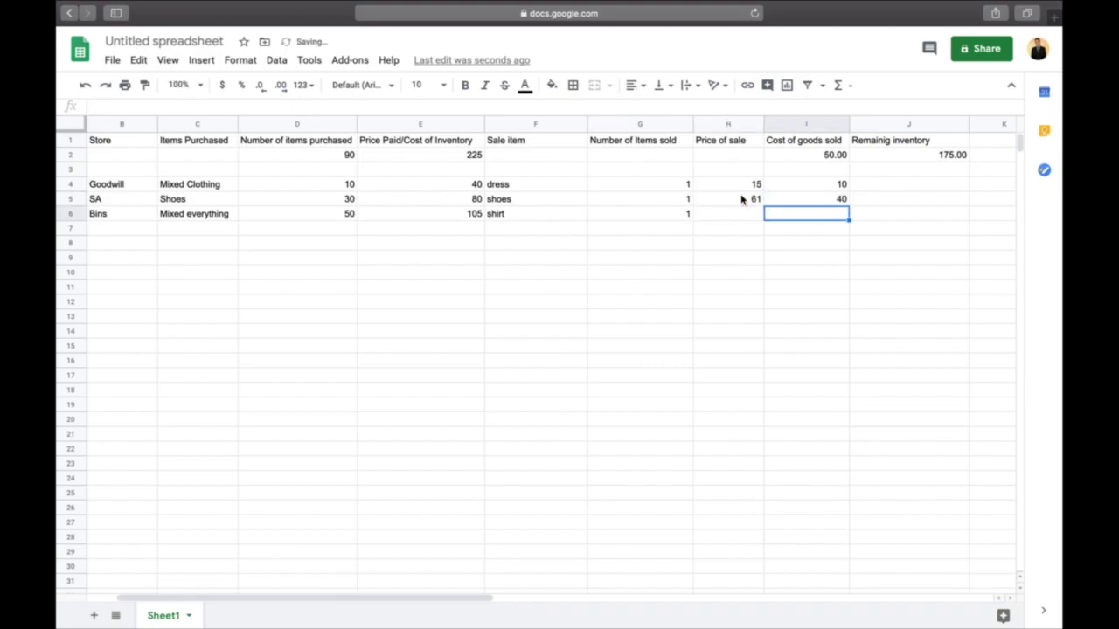
# - Enter the shirt's price of sale of 20 in H6 and its cost of goods sold of 5 in I6
pyautogui.press('Left')
pyautogui.press('Left')
pyautogui.press('Left')
pyautogui.press('Left')
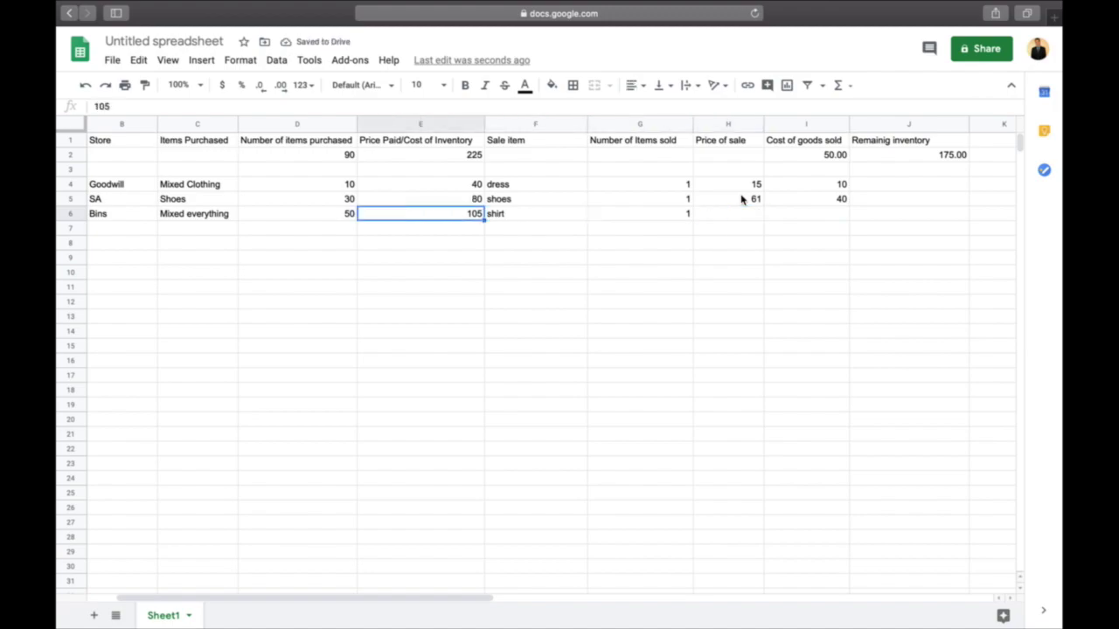
pyautogui.press('Right')
pyautogui.press('Right')
pyautogui.press('Right')
pyautogui.press('Left')
pyautogui.press('Left')
pyautogui.press('Right')
pyautogui.press('Right')
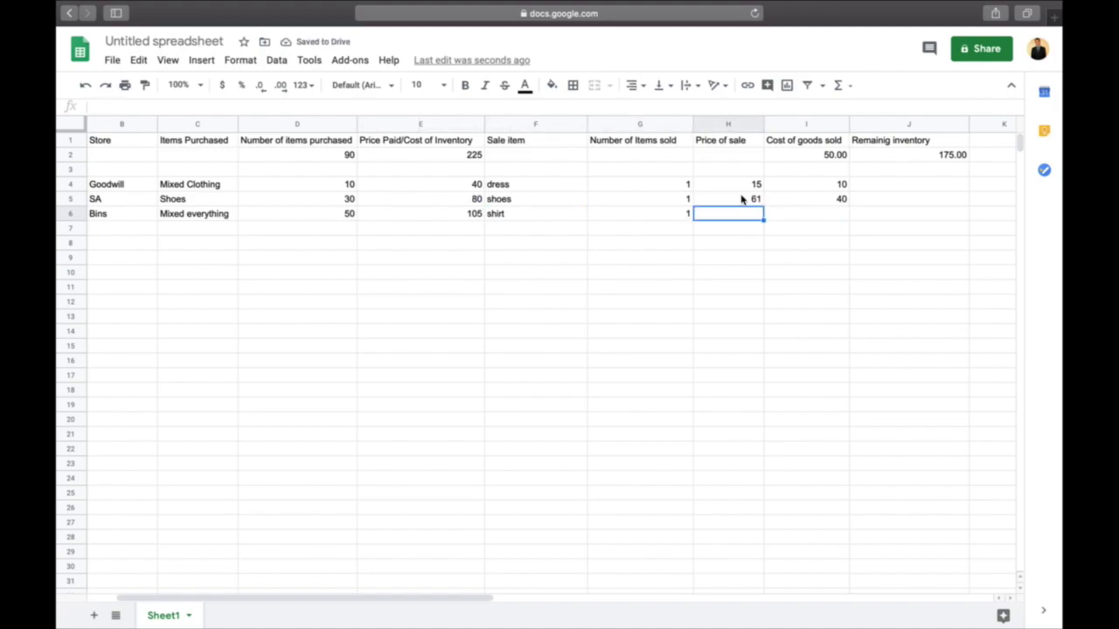
pyautogui.press('Left')
pyautogui.press('Right')
pyautogui.write('20')
pyautogui.press('Return')
pyautogui.press('Up')
pyautogui.press('Right')
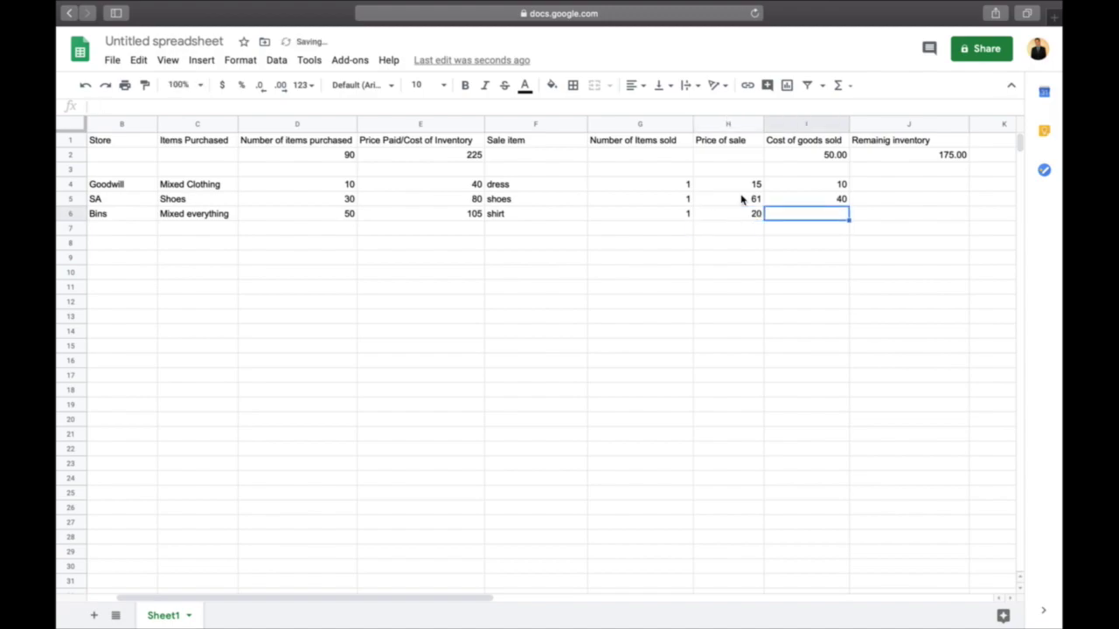
pyautogui.write('5')
pyautogui.press('Return')
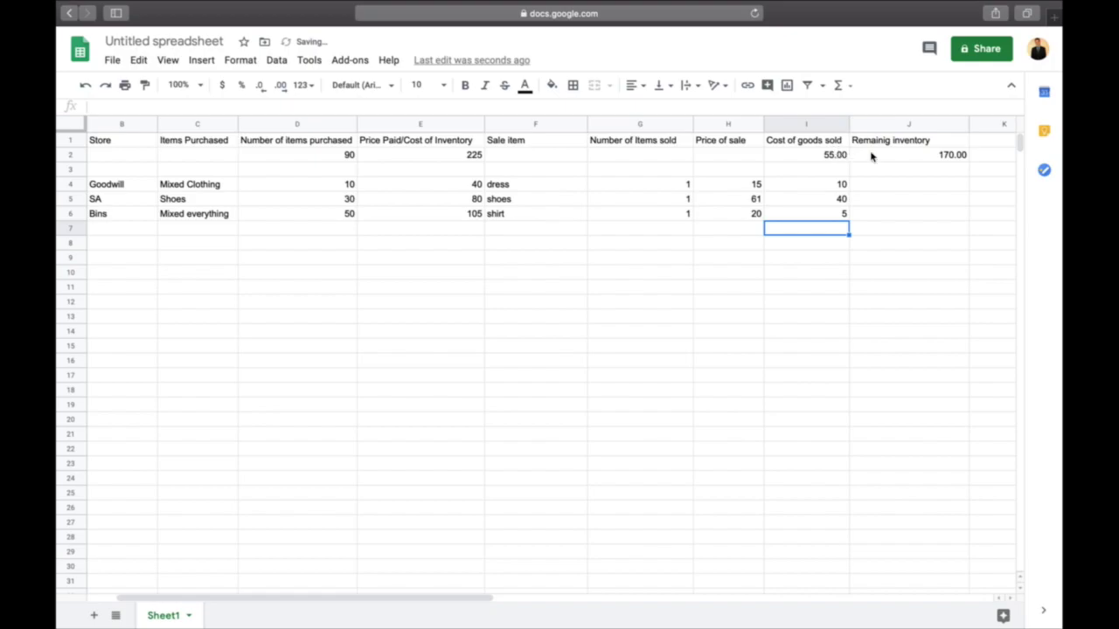
# - Enter 1 as the number of items sold in each cell from G7 to G11
pyautogui.click(432, 155)
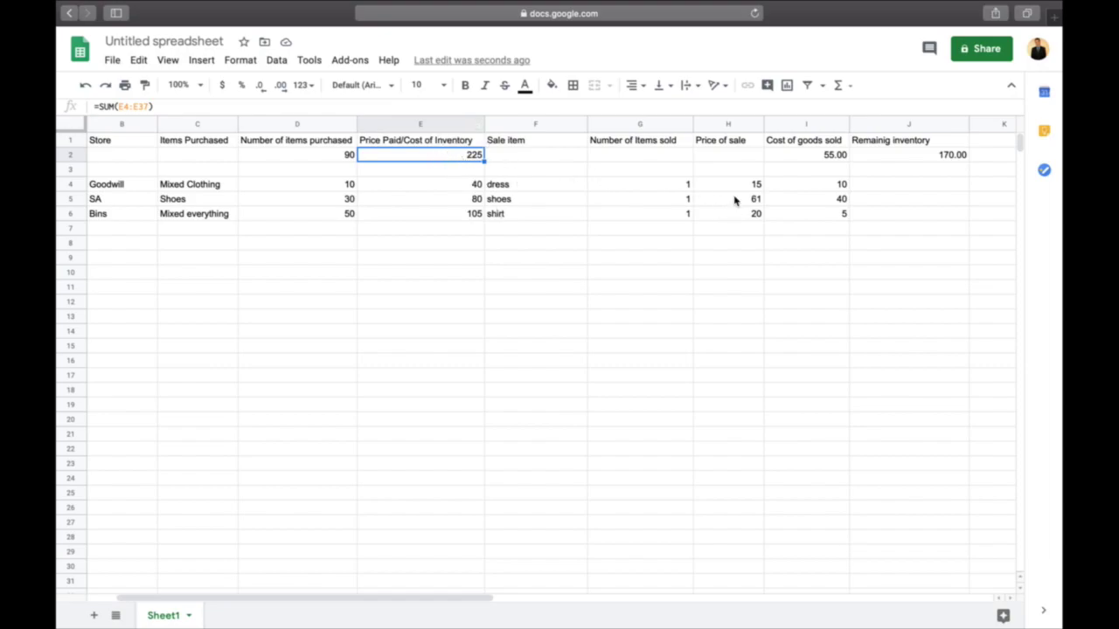
pyautogui.click(700, 184)
pyautogui.click(687, 184)
pyautogui.click(684, 198)
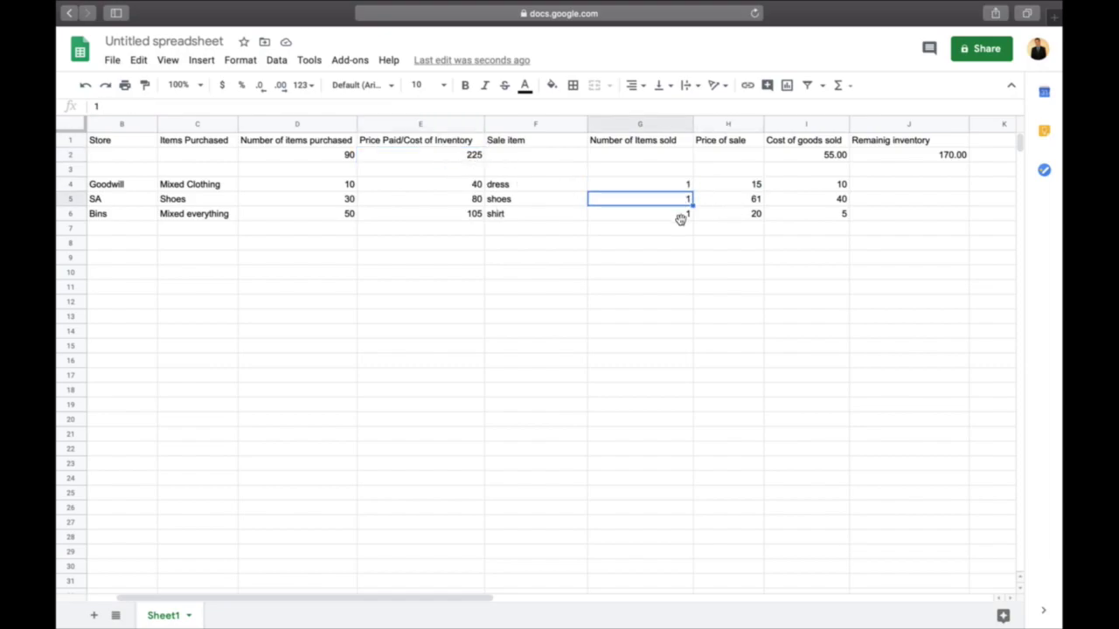
pyautogui.click(682, 214)
pyautogui.click(678, 232)
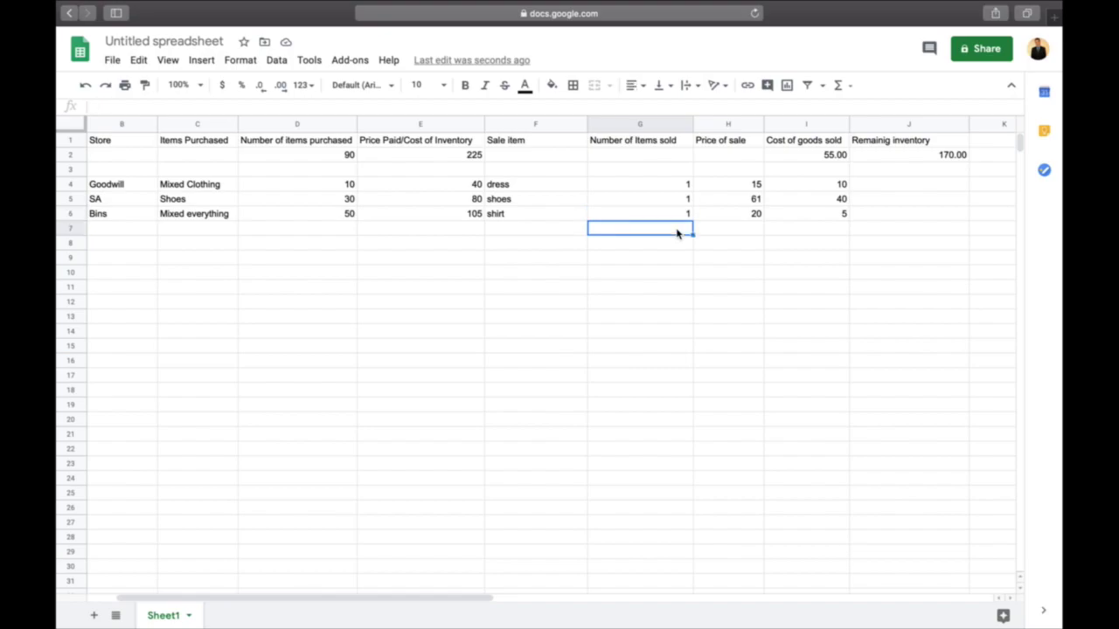
pyautogui.write('1')
pyautogui.press('Return')
pyautogui.write('1')
pyautogui.press('Return')
pyautogui.write('1')
pyautogui.press('Return')
pyautogui.write('1')
pyautogui.press('Return')
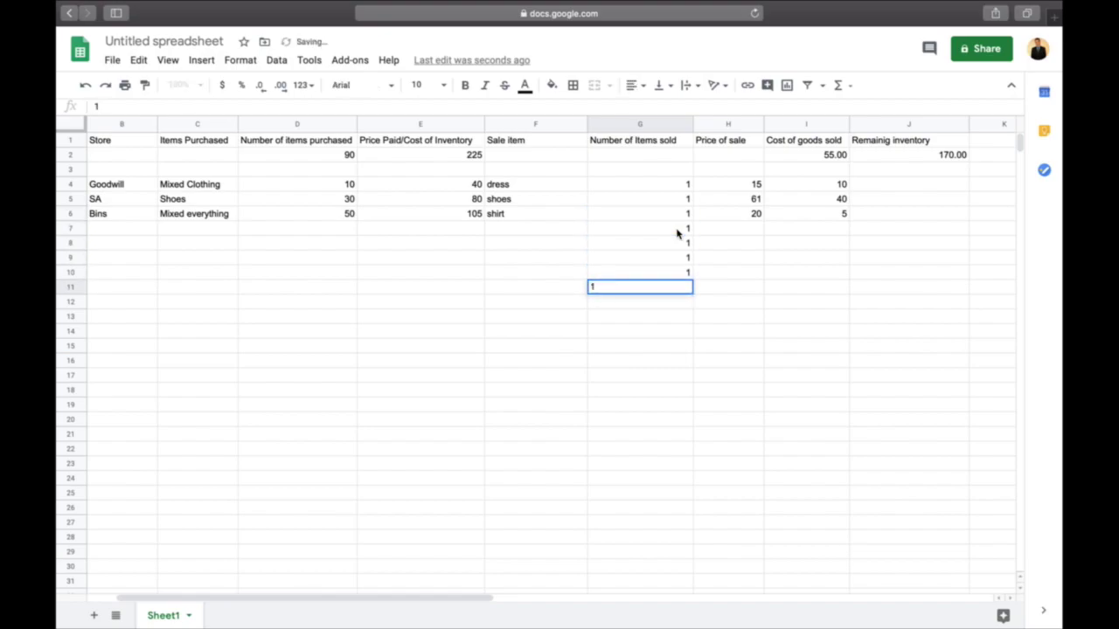
pyautogui.write('1')
# - Enter "dress" as the sale item in F7, F8 and F9
pyautogui.press('Left')
pyautogui.press('Left')
pyautogui.press('Up')
pyautogui.press('Up')
pyautogui.press('Up')
pyautogui.press('Right')
pyautogui.press('Up')
pyautogui.write('dress')
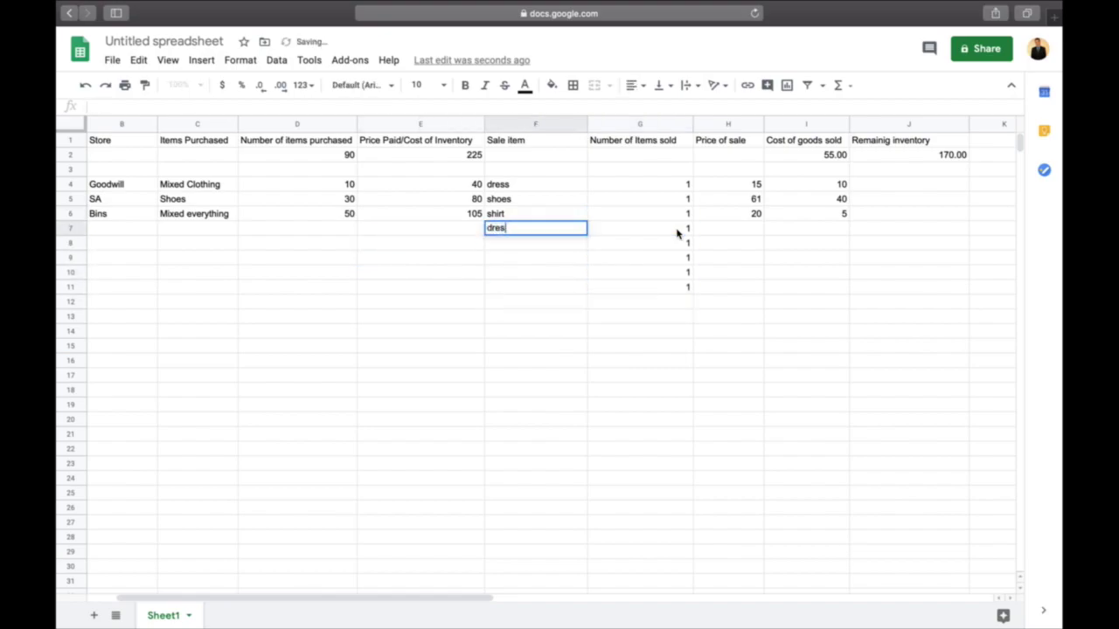
pyautogui.press('Return')
pyautogui.write('dress')
pyautogui.press('Return')
pyautogui.write('dress')
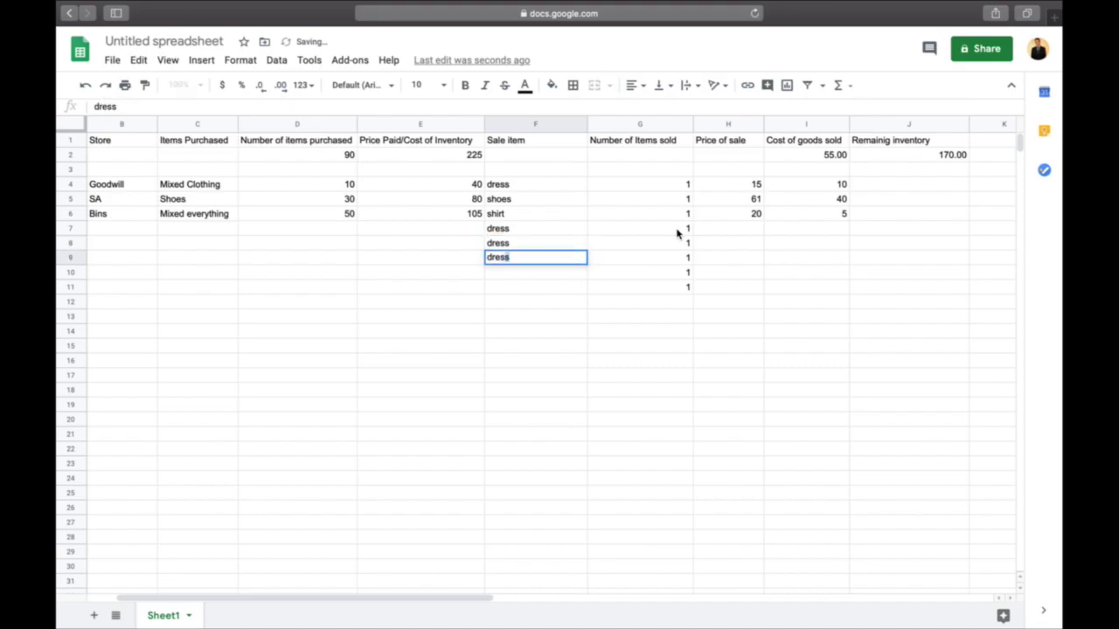
pyautogui.press('Return')
# - Enter 16 as the price of sale for the three added dresses in H7 to H9
pyautogui.press('Right')
pyautogui.press('Up')
pyautogui.press('Left')
pyautogui.press('Right')
pyautogui.press('Right')
pyautogui.press('Up')
pyautogui.press('Up')
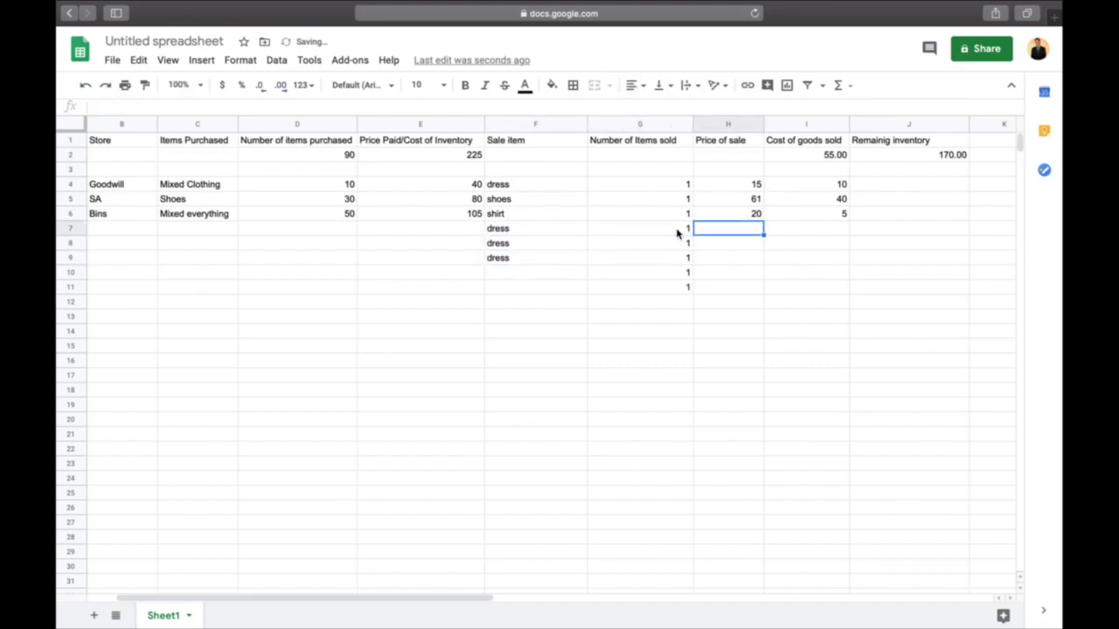
pyautogui.write('16')
pyautogui.press('Return')
pyautogui.write('16')
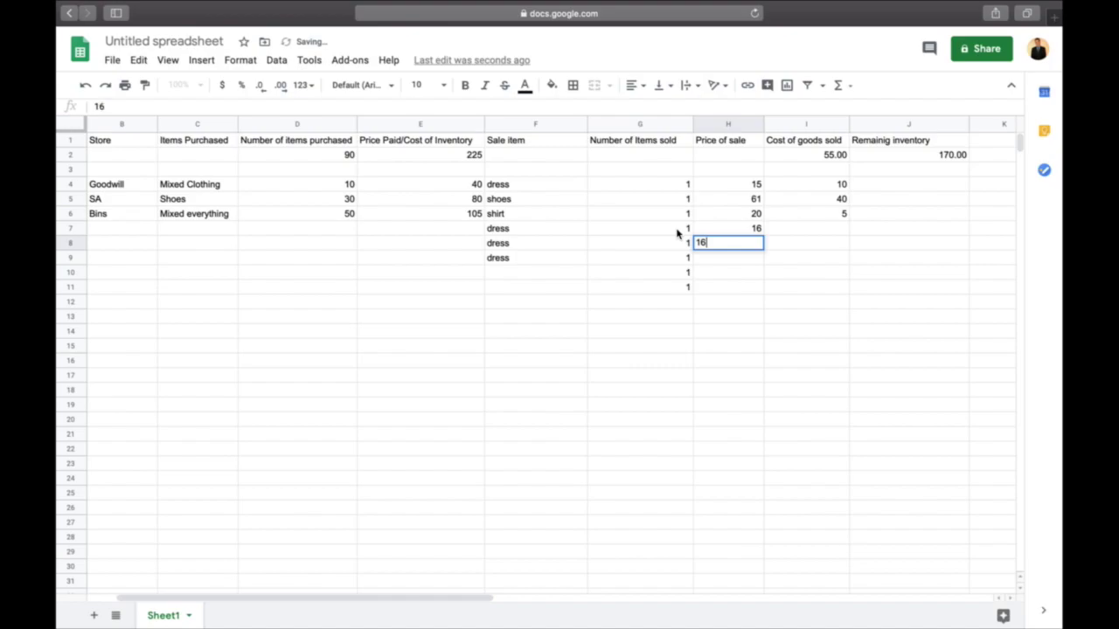
pyautogui.press('Return')
pyautogui.write('16')
pyautogui.press('Return')
# - Enter 8 as the cost of goods sold for the three added dresses in I7 to I9
pyautogui.press('Right')
pyautogui.press('Up')
pyautogui.press('Up')
pyautogui.press('Up')
pyautogui.write('8')
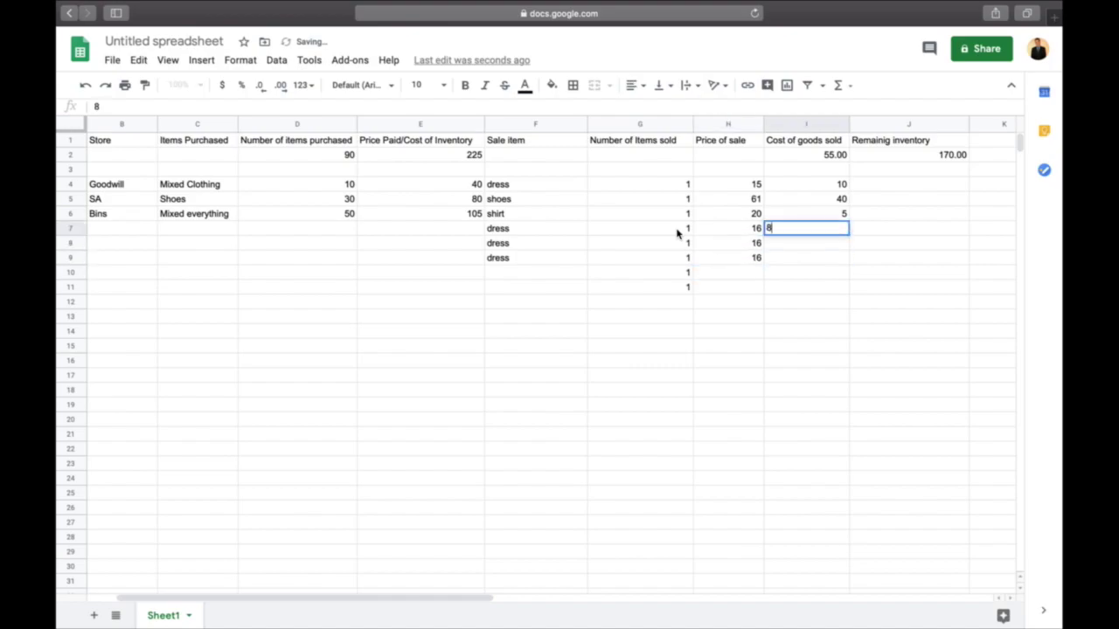
pyautogui.press('Return')
pyautogui.write('8')
pyautogui.press('Return')
pyautogui.write('8')
pyautogui.press('Return')
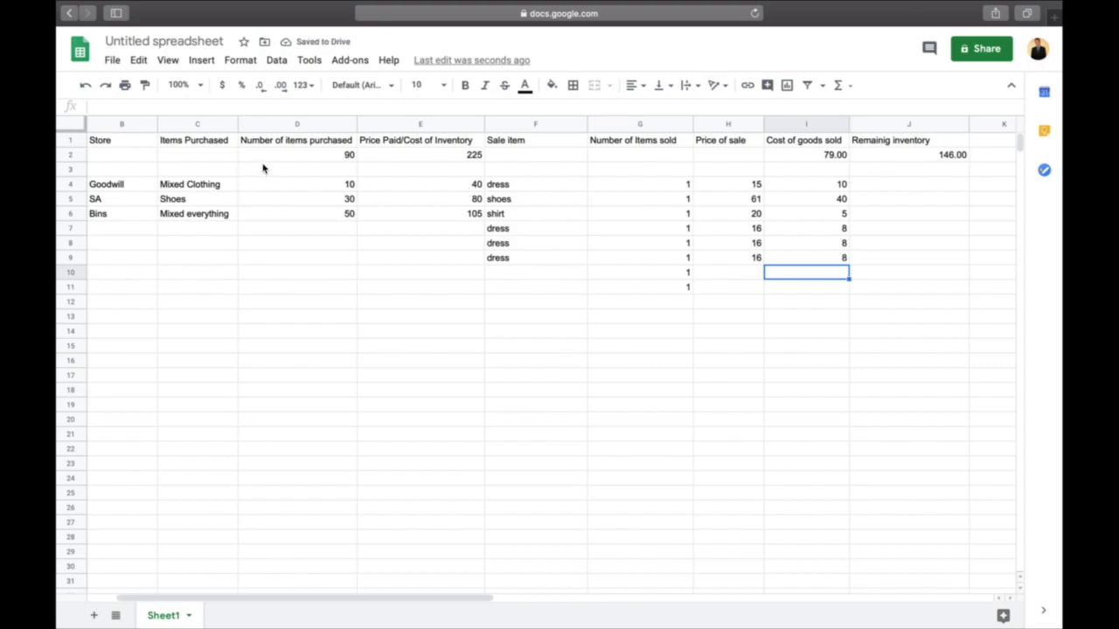
# - Total the number of items sold in G2 with a SUM over G4:G35
pyautogui.click(290, 156)
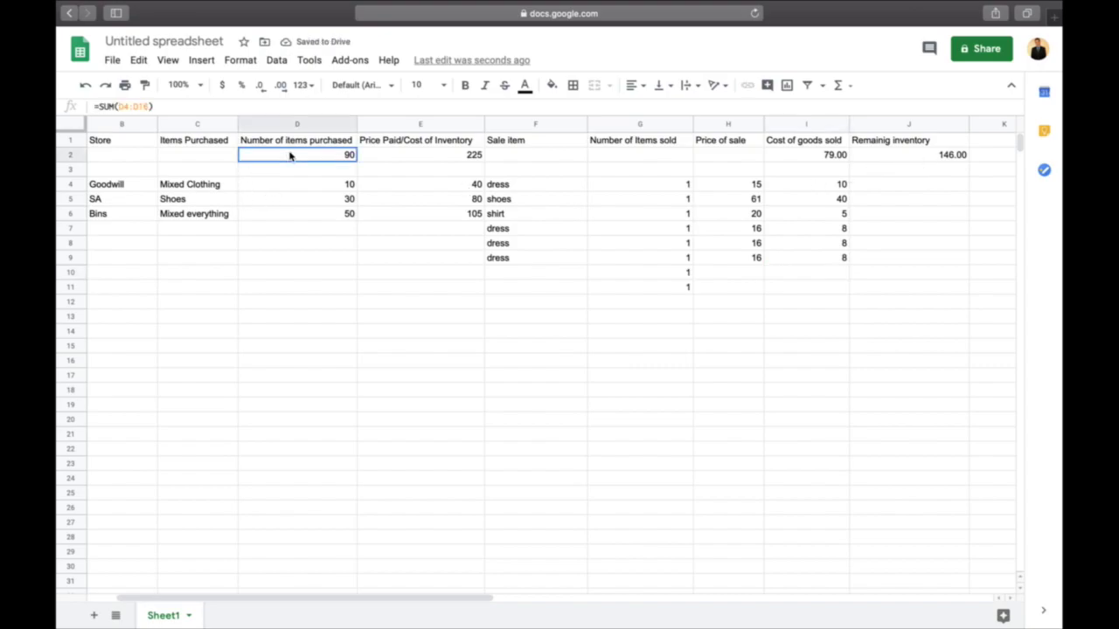
pyautogui.click(667, 160)
pyautogui.click(854, 92)
pyautogui.click(852, 111)
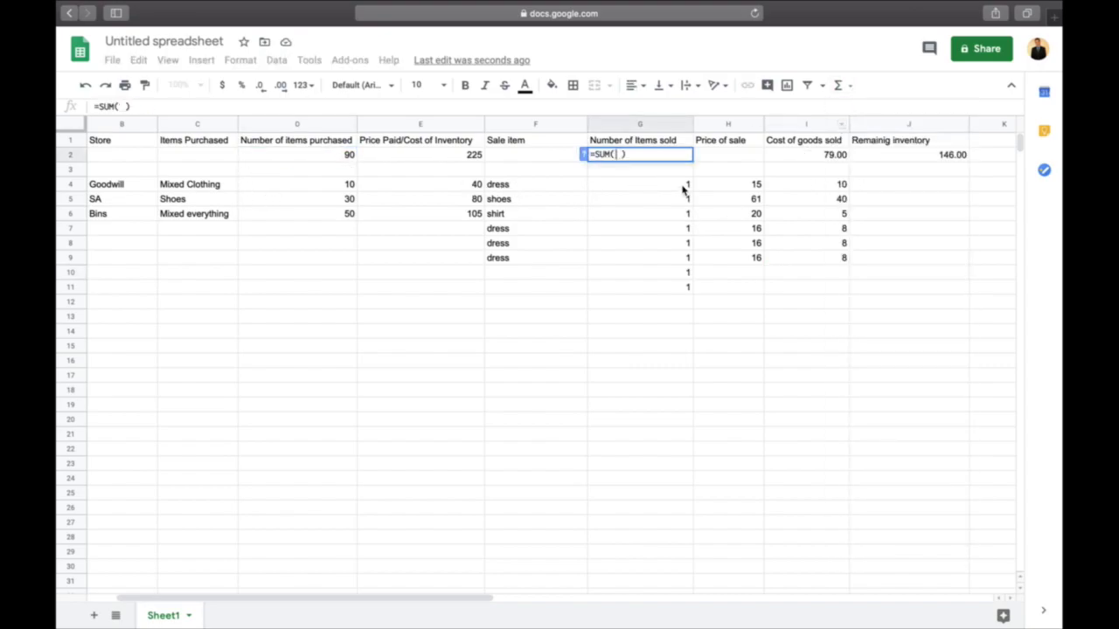
pyautogui.moveTo(687, 186); pyautogui.dragTo(681, 626)
pyautogui.press('Return')
pyautogui.scroll(1, 679, 352)
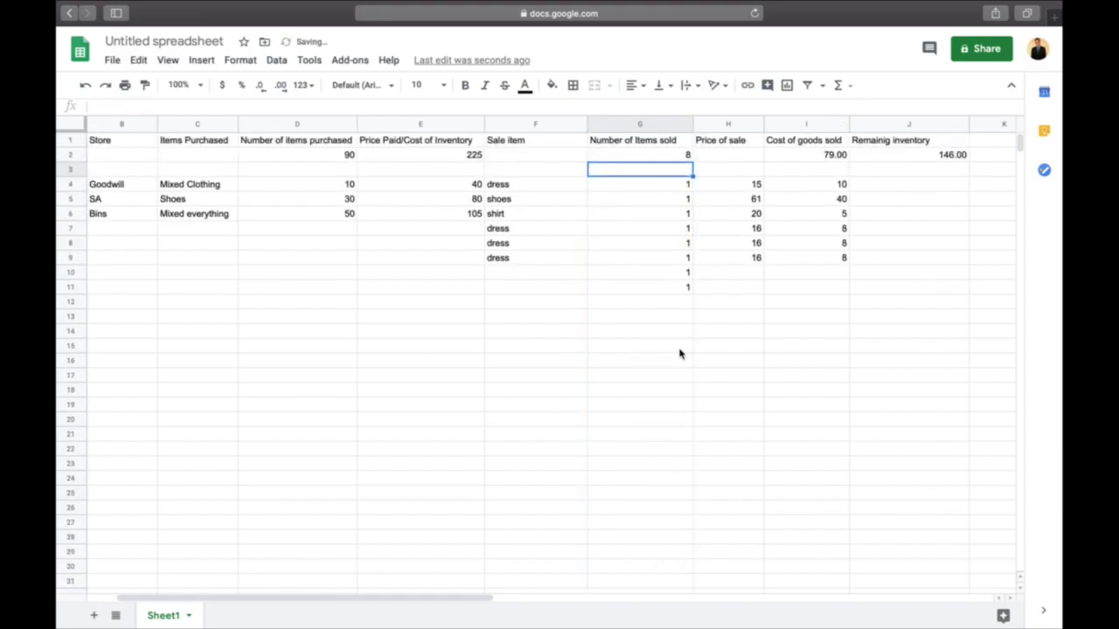
pyautogui.click(659, 157)
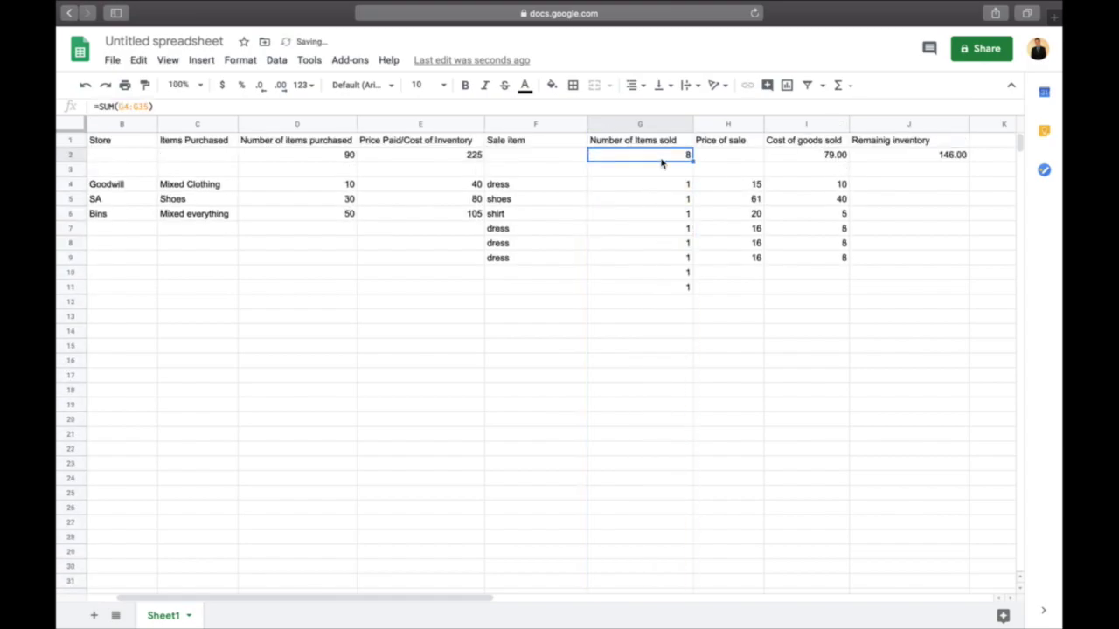
pyautogui.click(797, 158)
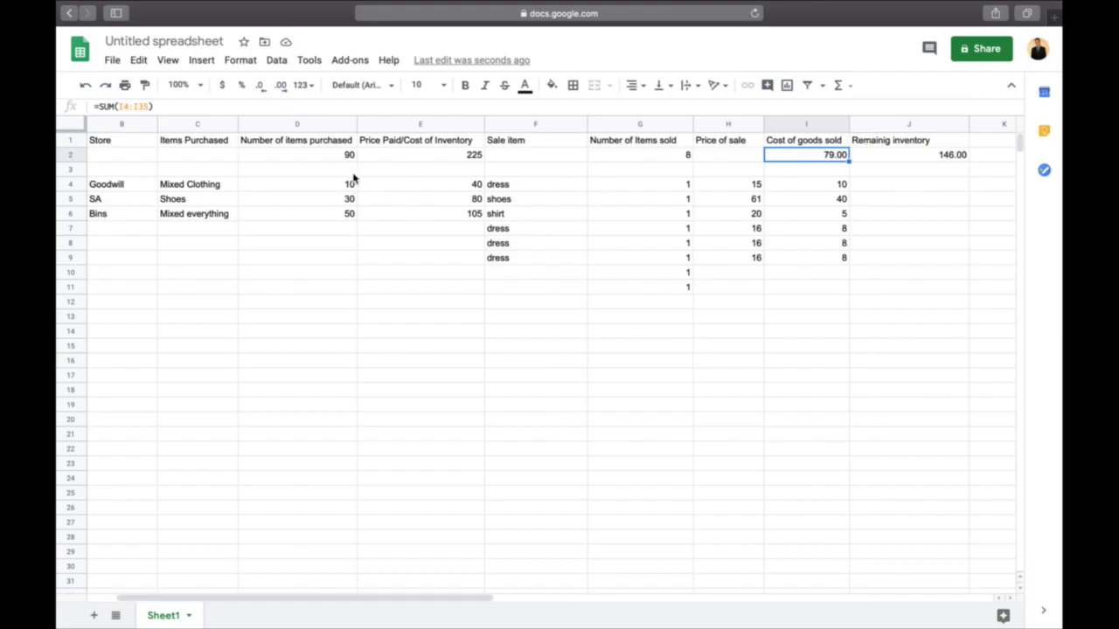
# - Enter a test sale in row 22 with 1 item sold, a price of sale of 16 and a cost of goods sold of 1
pyautogui.click(658, 448)
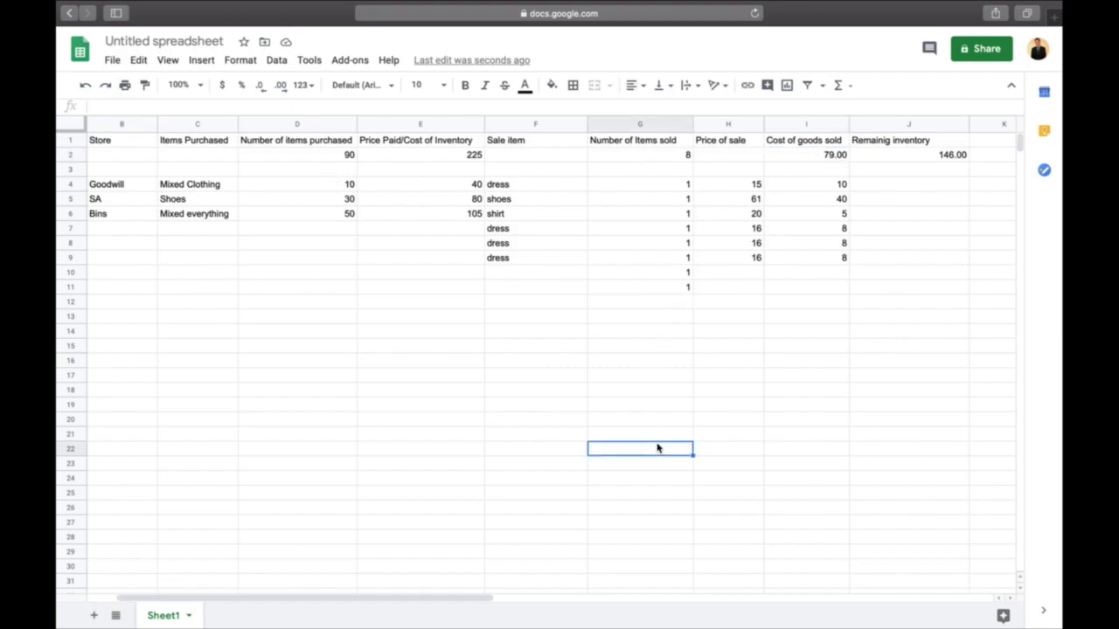
pyautogui.write('1')
pyautogui.press('Return')
pyautogui.press('Up')
pyautogui.press('Right')
pyautogui.write('16')
pyautogui.press('Return')
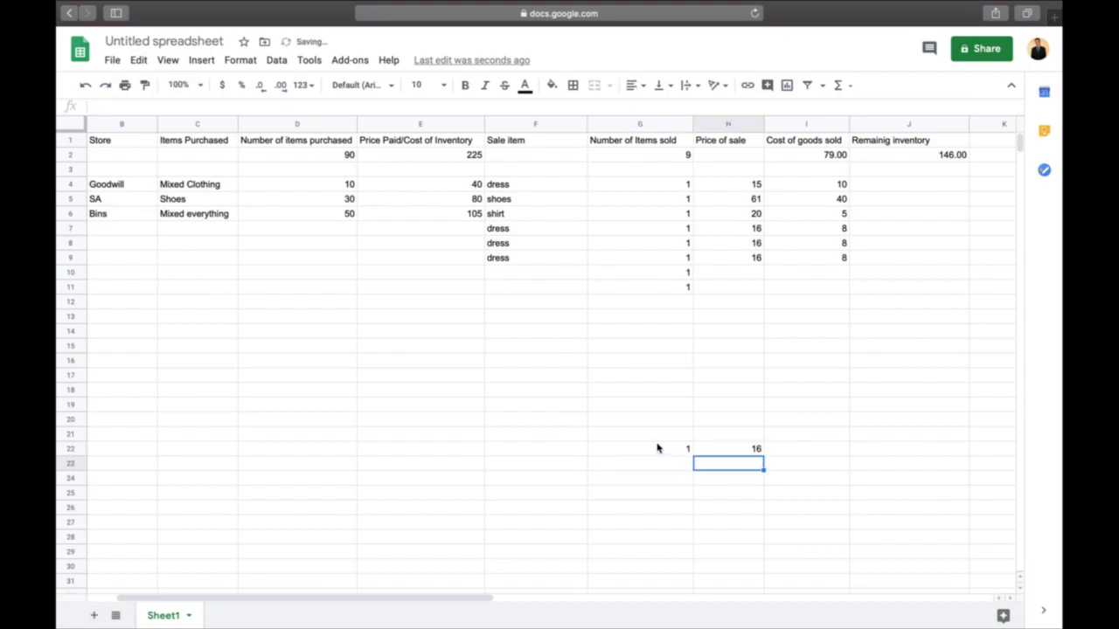
pyautogui.press('Up')
pyautogui.press('Right')
pyautogui.write('1')
pyautogui.press('Return')
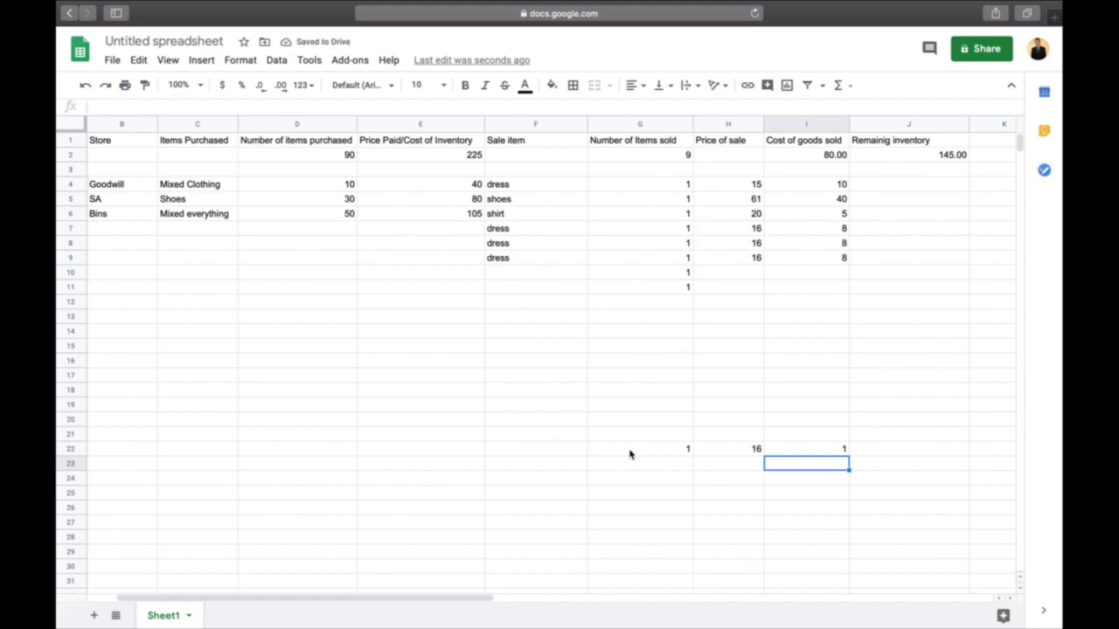
# - Clear the test sale's values from row 22
pyautogui.moveTo(629, 435); pyautogui.dragTo(848, 492)
pyautogui.press('Delete')
pyautogui.click(799, 379)
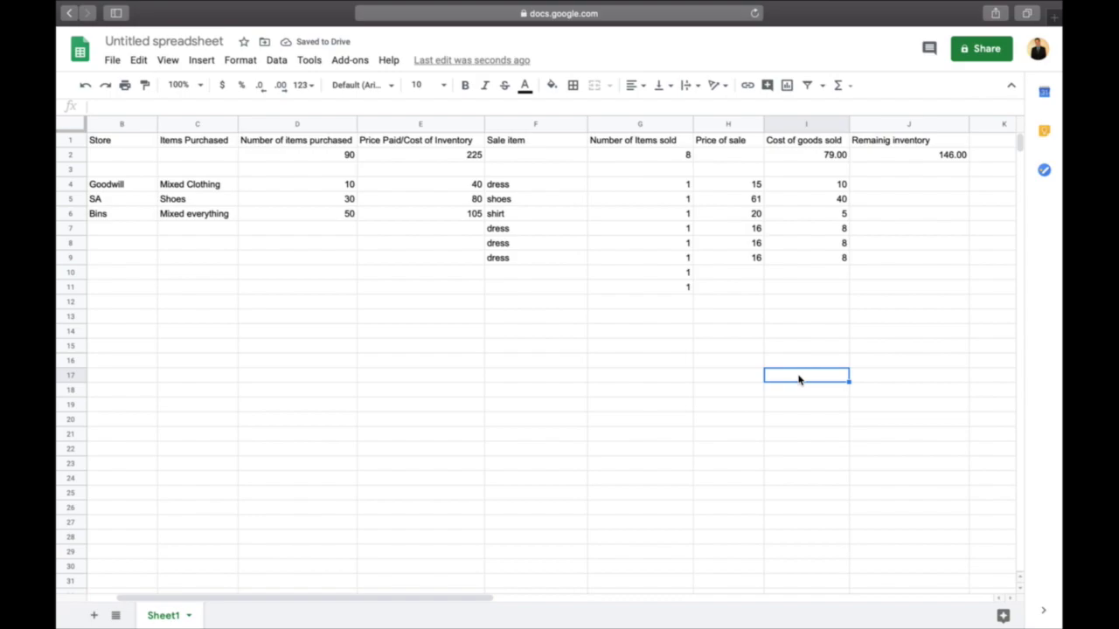
# - Compare the inventory cost total in E2 with the cost of goods sold in I2 and the remaining inventory in J2
pyautogui.click(797, 158)
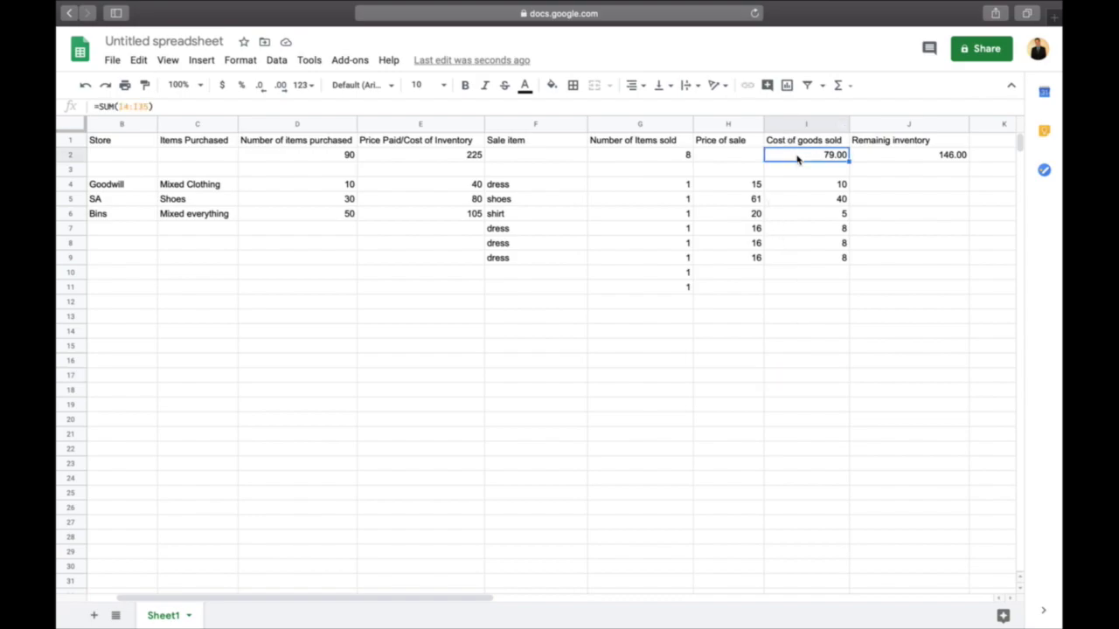
pyautogui.click(460, 154)
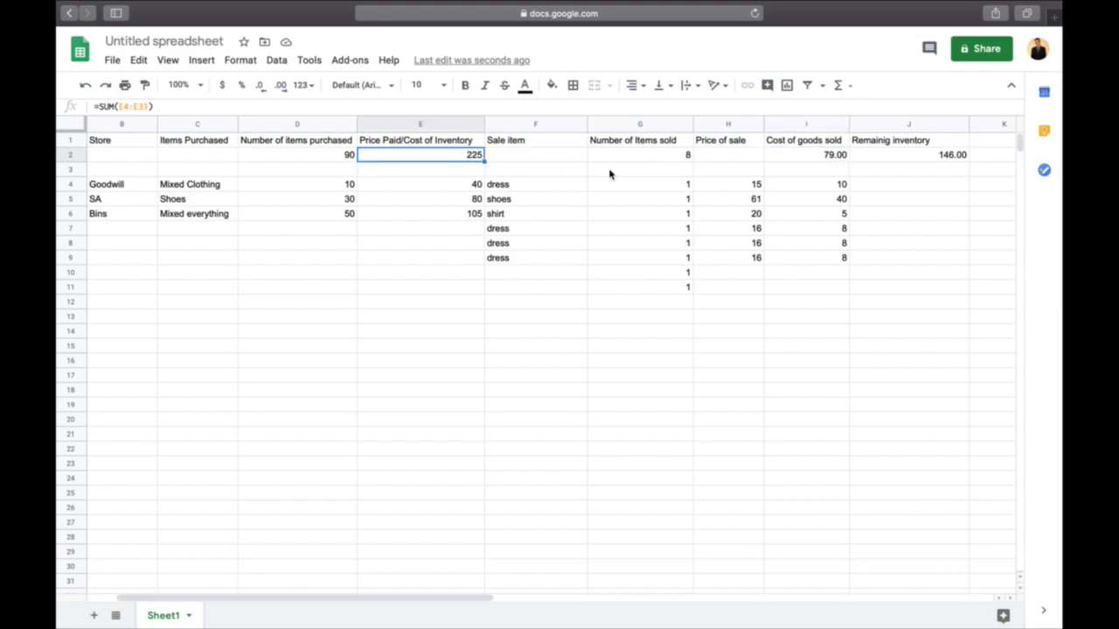
pyautogui.click(800, 155)
pyautogui.click(462, 156)
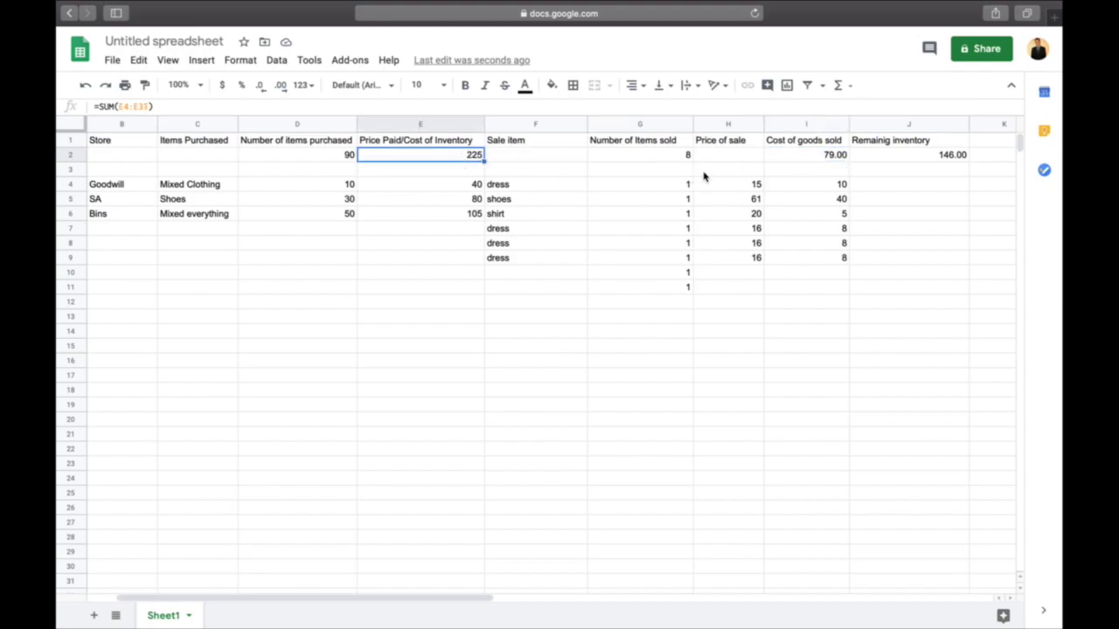
pyautogui.click(814, 157)
pyautogui.click(914, 157)
# - Correct the spelling of the J1 heading to "Remaining inventory"
pyautogui.doubleClick(890, 140)
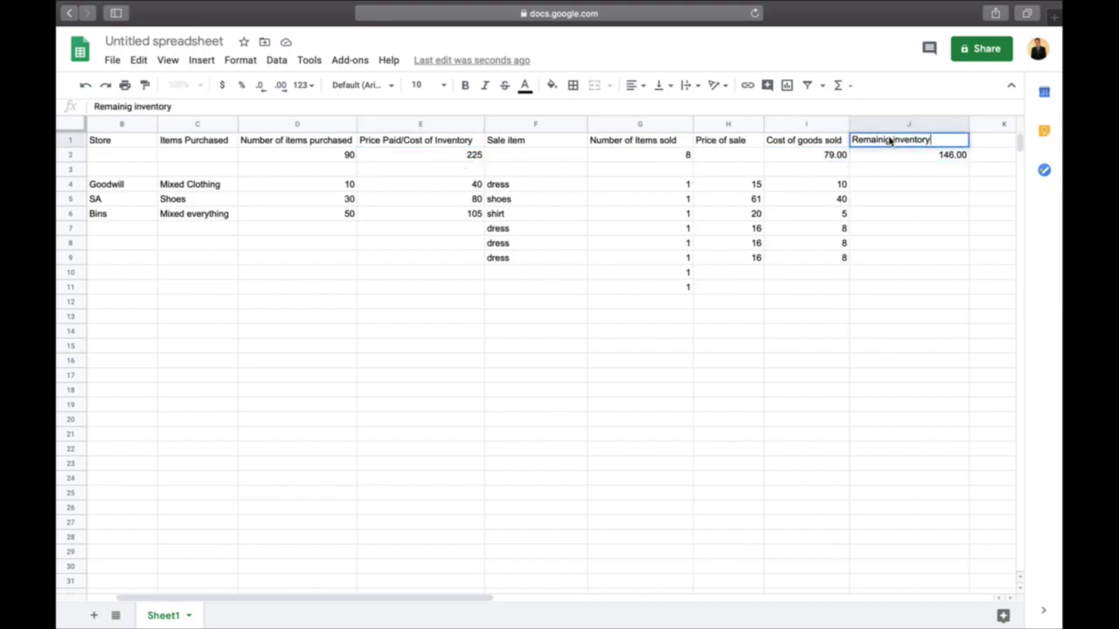
pyautogui.click(882, 141)
pyautogui.write('n')
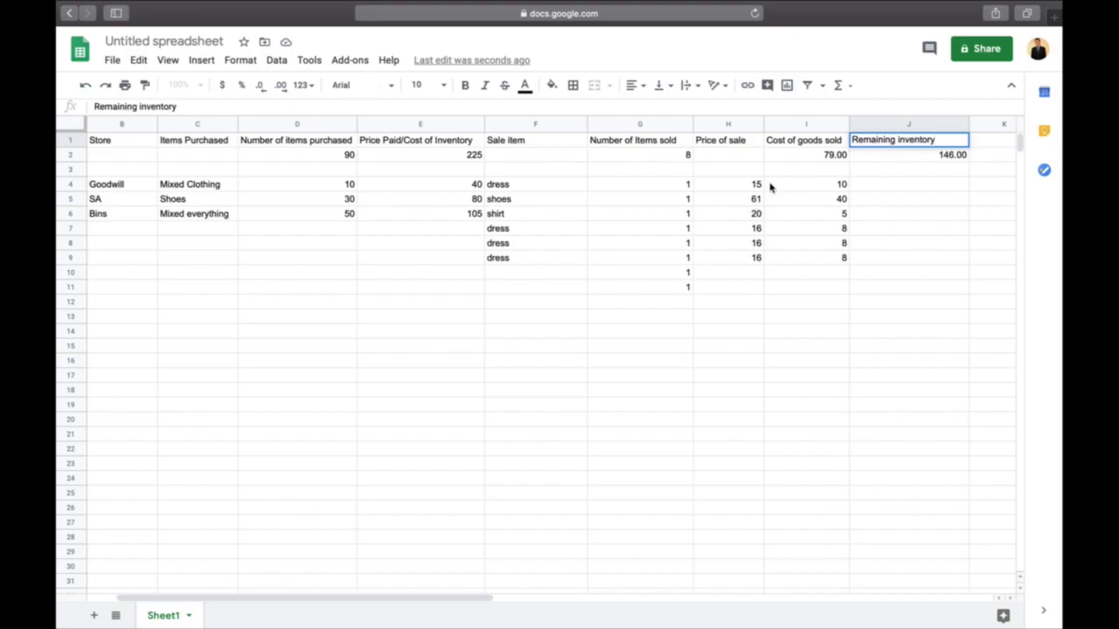
pyautogui.click(769, 186)
# - Review the total cost of inventory in E2 and the total cost of goods sold in I2
pyautogui.click(402, 155)
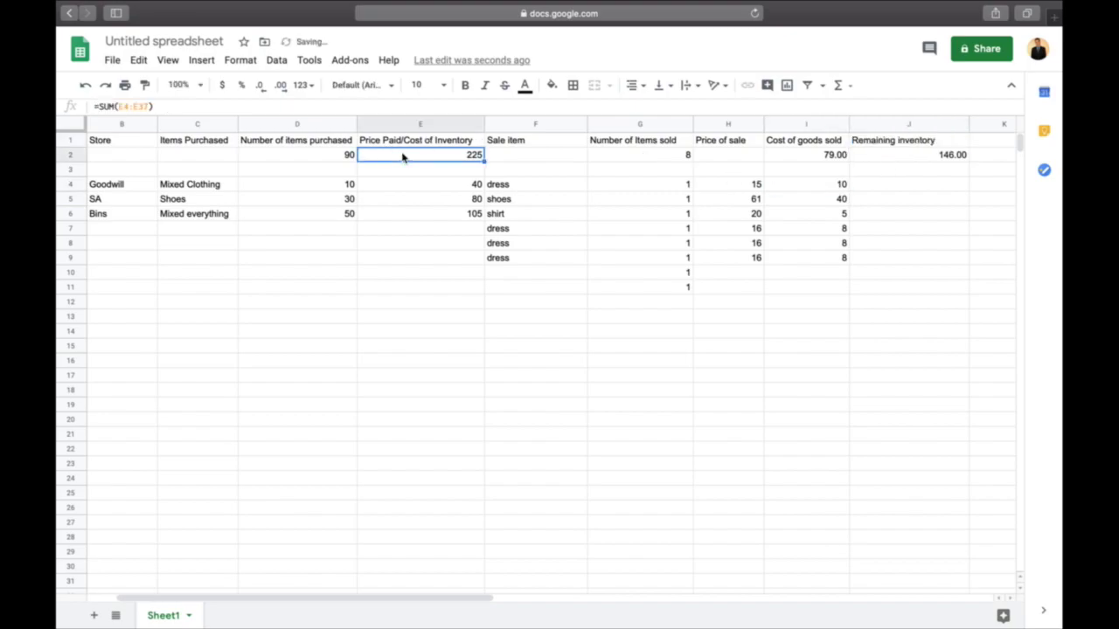
pyautogui.press('Down')
pyautogui.press('Up')
pyautogui.press('Up')
pyautogui.press('Down')
pyautogui.press('Right')
pyautogui.press('Right')
pyautogui.press('Right')
pyautogui.press('Right')
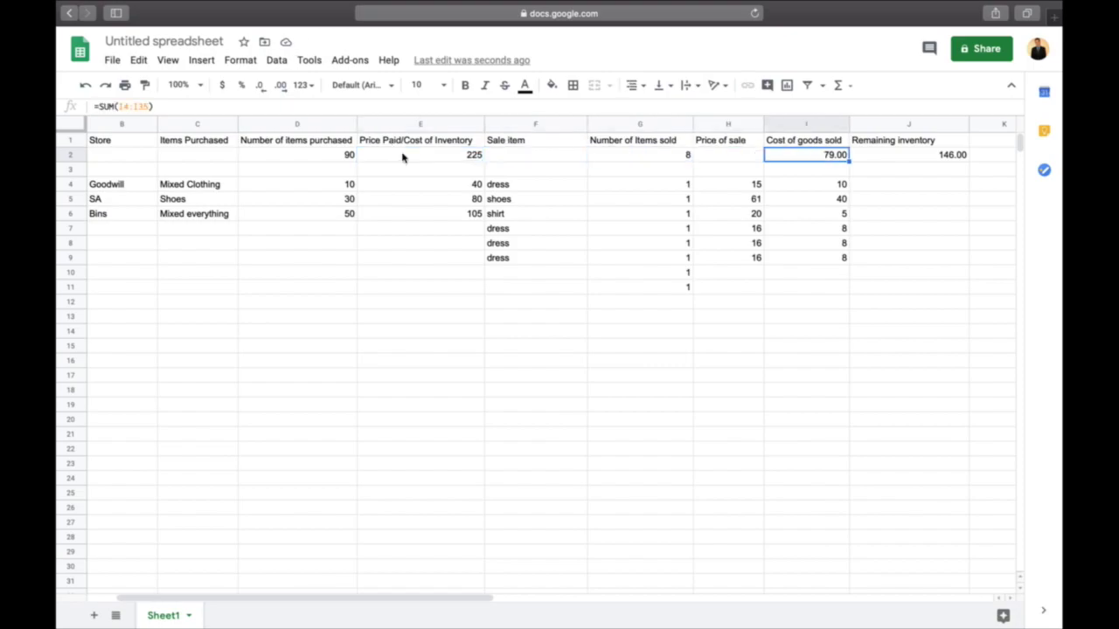
# - Review the date, store and items purchased columns along with the inventory cost total in E2
pyautogui.moveTo(96, 140); pyautogui.dragTo(236, 245)
pyautogui.click(427, 303)
pyautogui.click(513, 158)
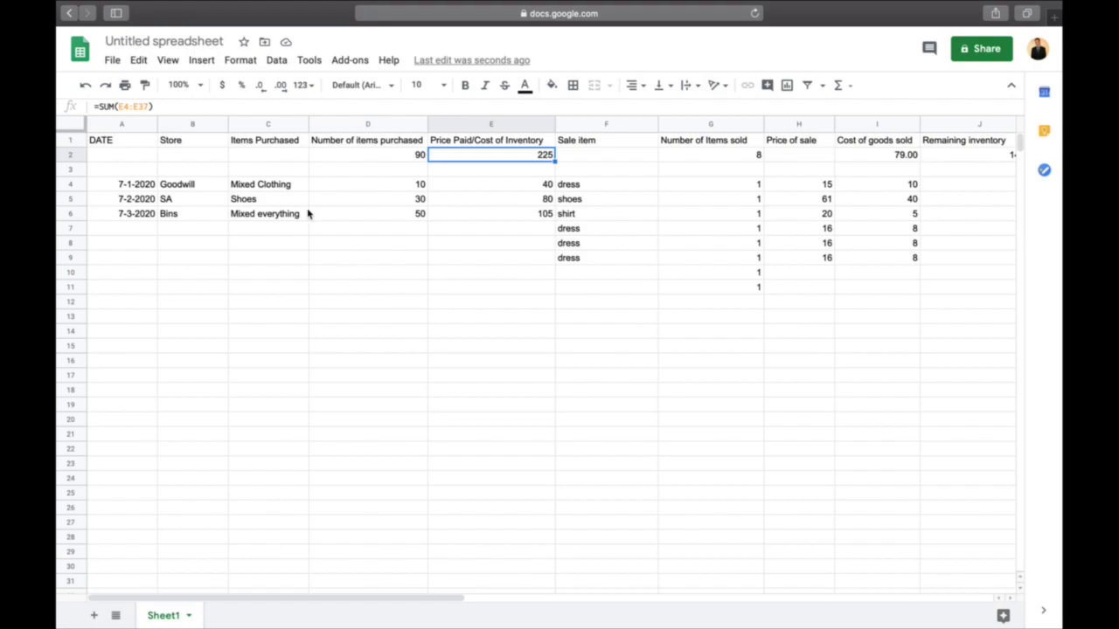
pyautogui.moveTo(131, 142); pyautogui.dragTo(307, 338)
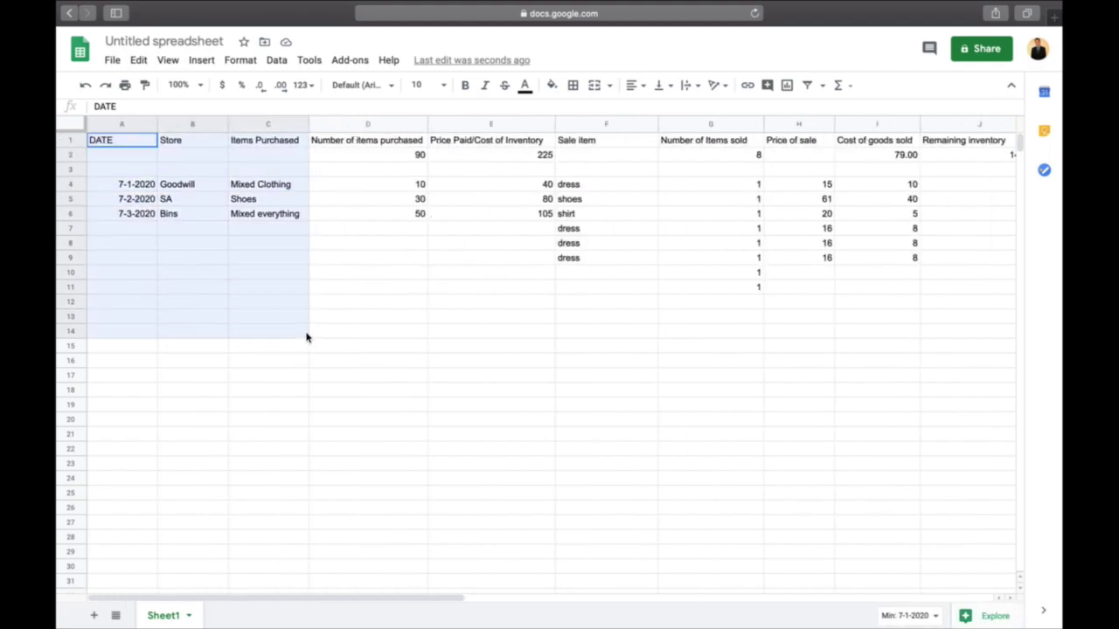
pyautogui.click(376, 315)
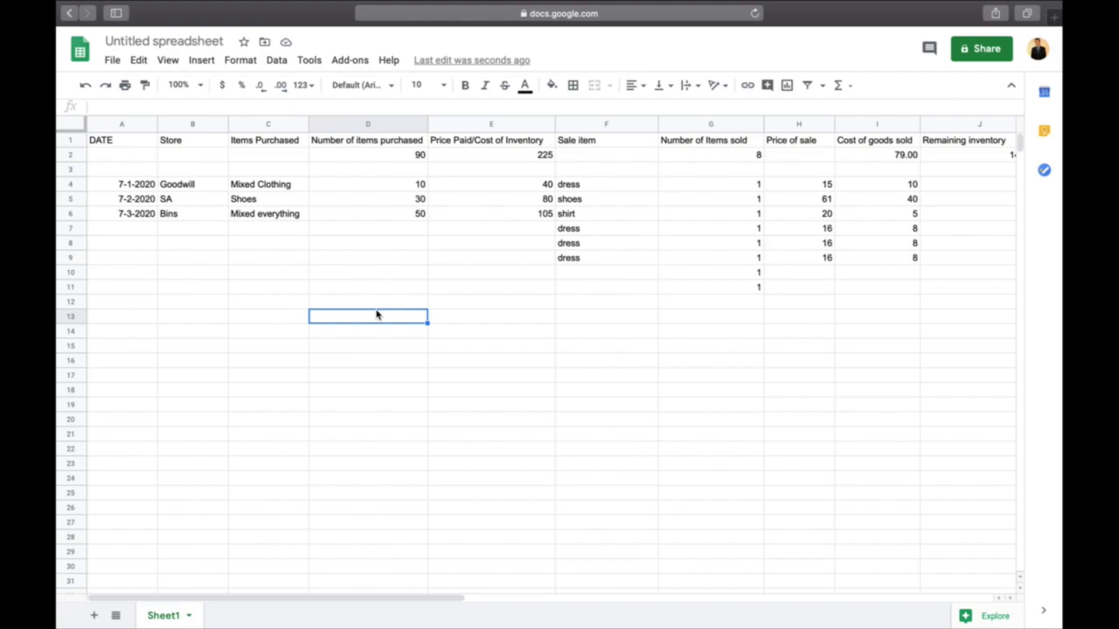